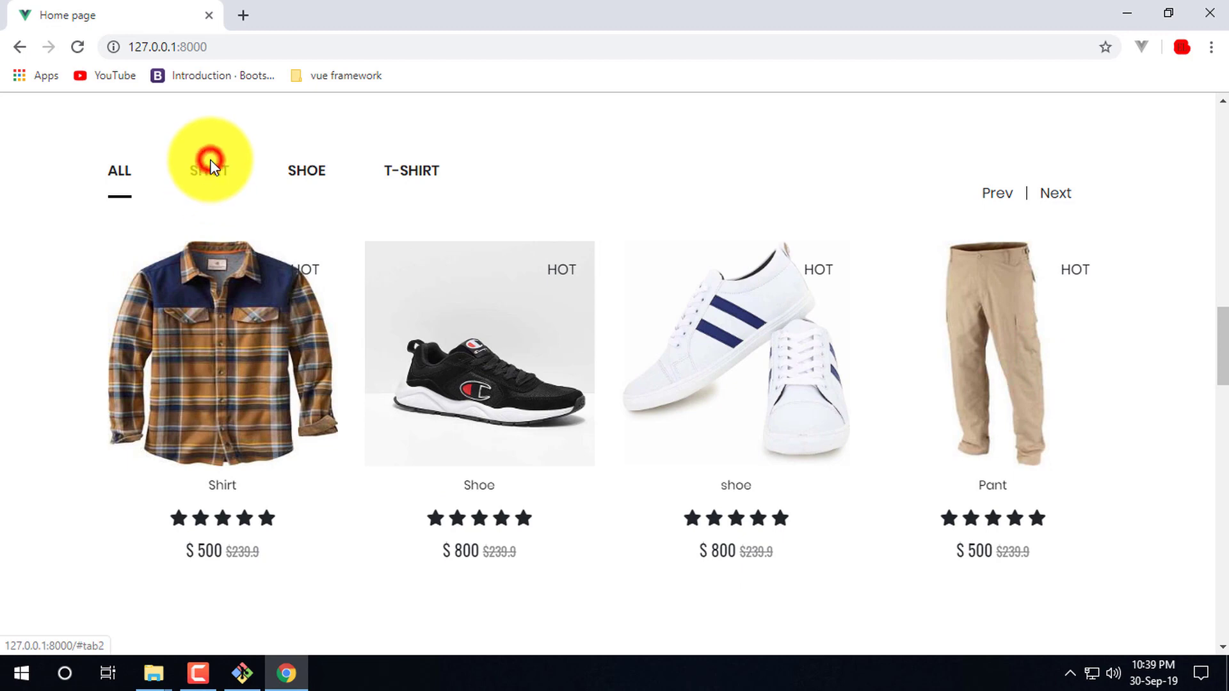
- Filter the home page products by Shirt, Shoe, T-Shirt, then Shirt again
left_click(211, 171)
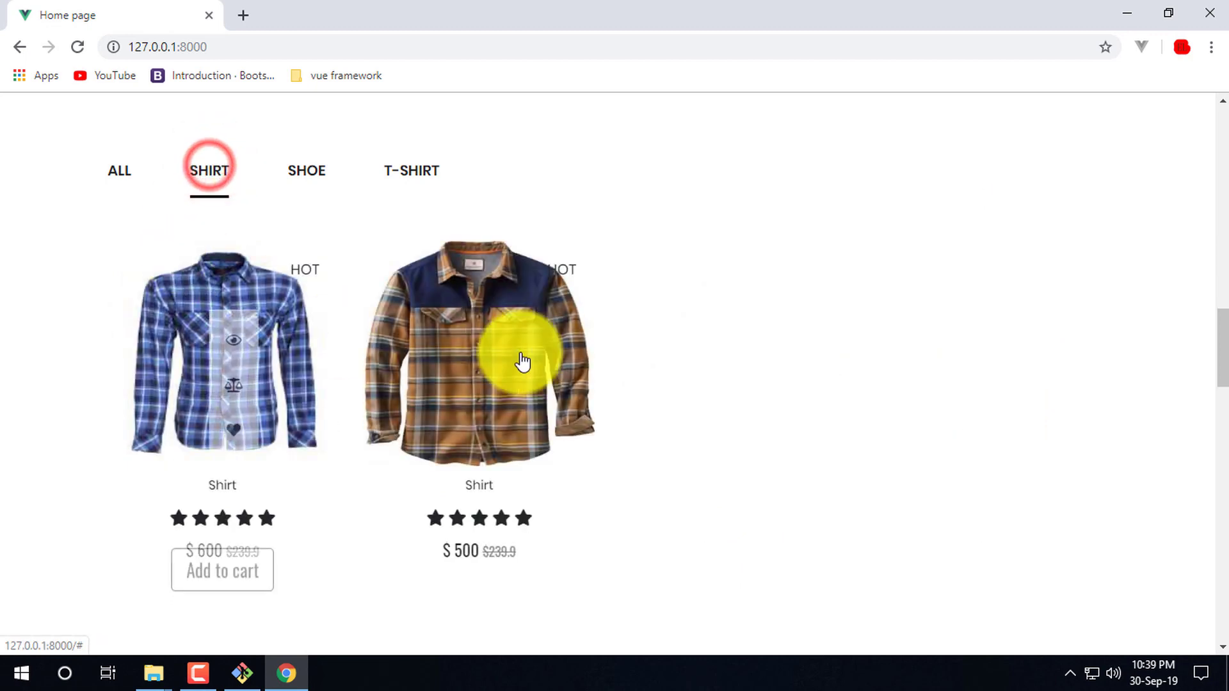
left_click(313, 178)
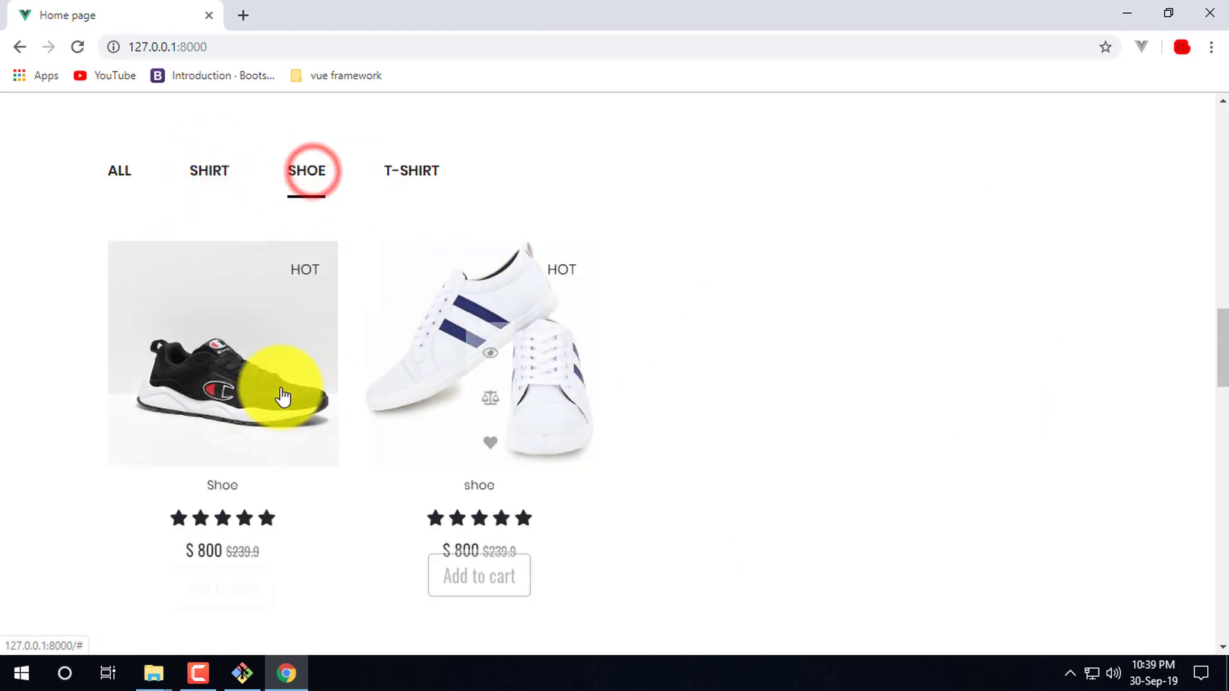
left_click(404, 178)
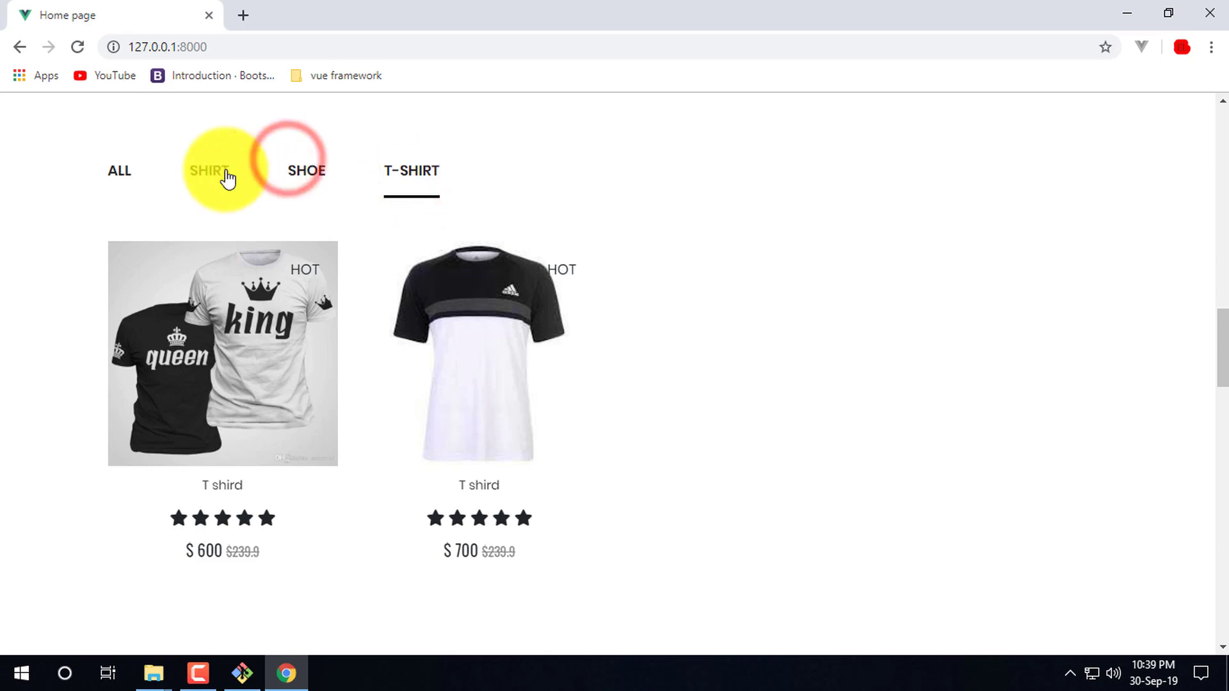
left_click(206, 172)
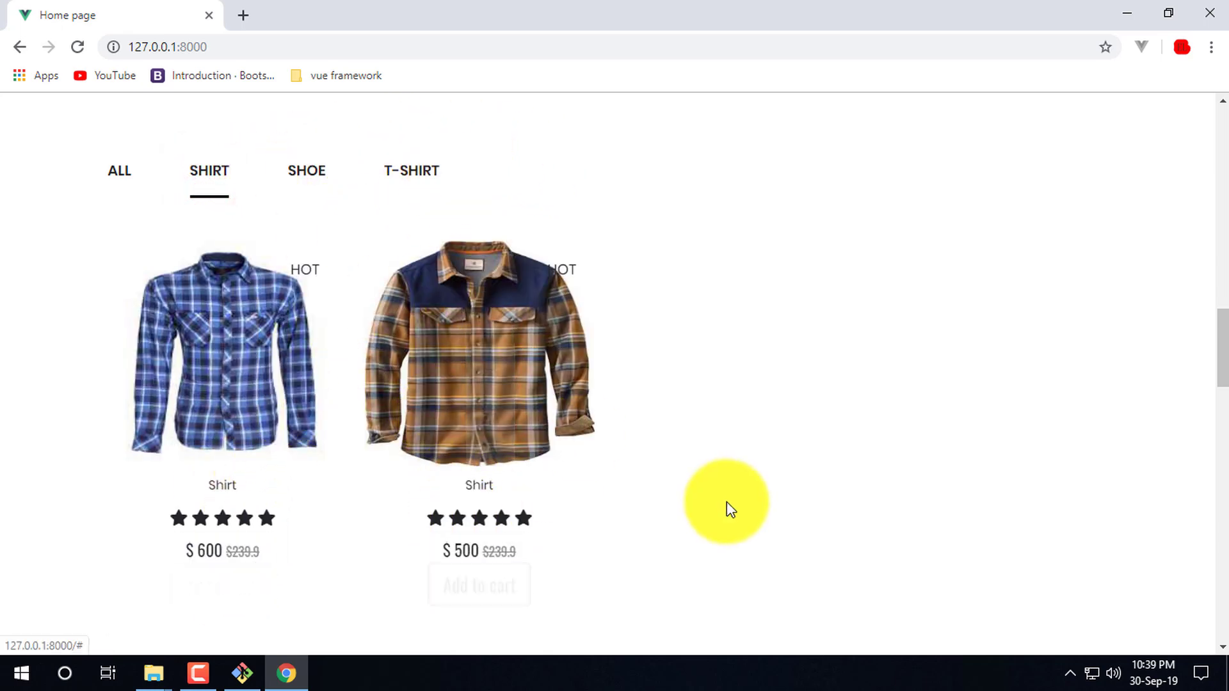
scroll(730, 502, "up", 10)
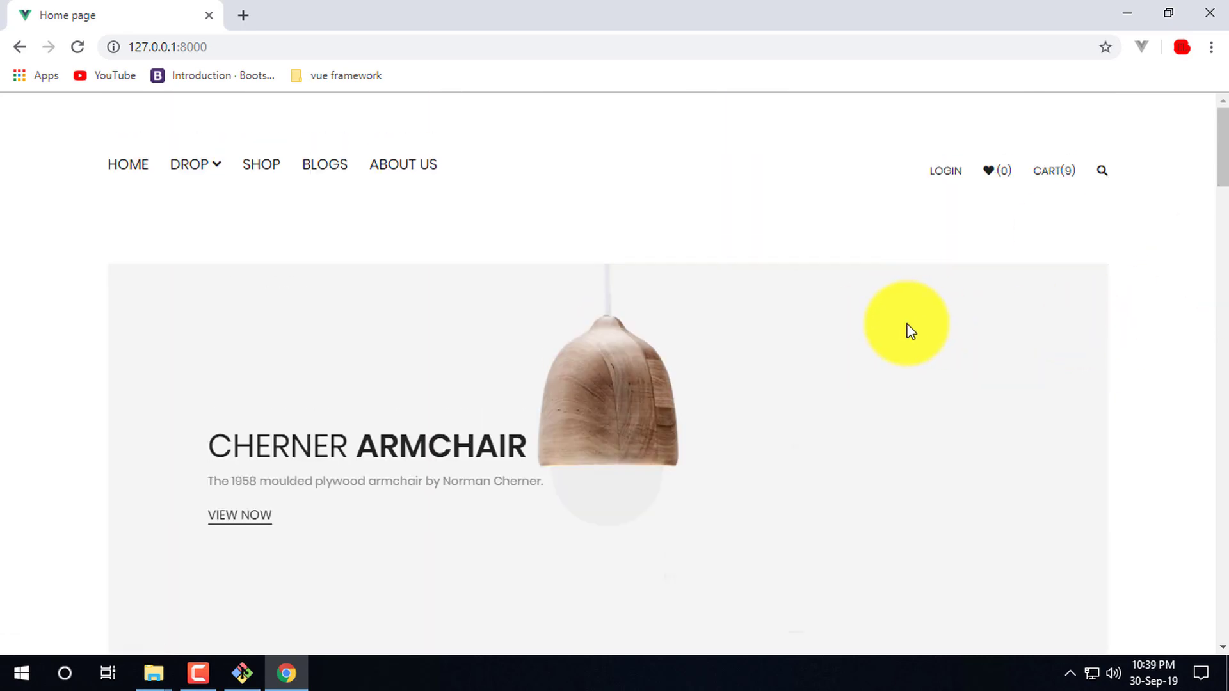
scroll(540, 233, "down", 4)
scroll(291, 199, "up", 4)
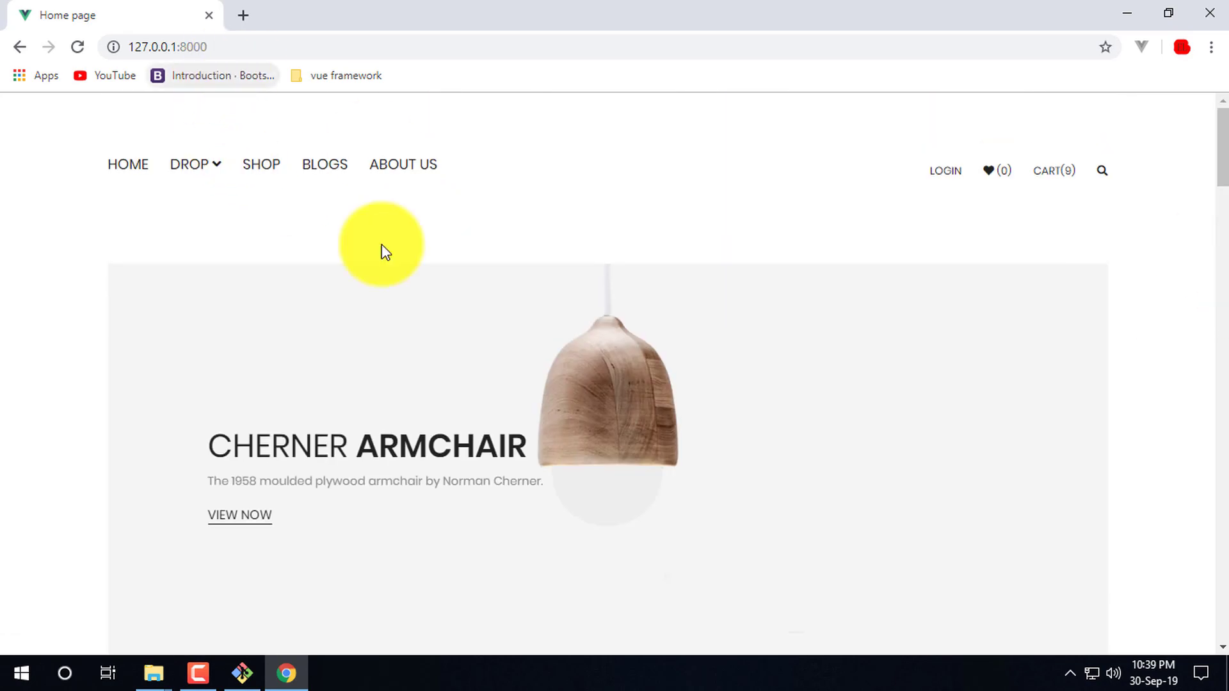
scroll(371, 147, "down", 10)
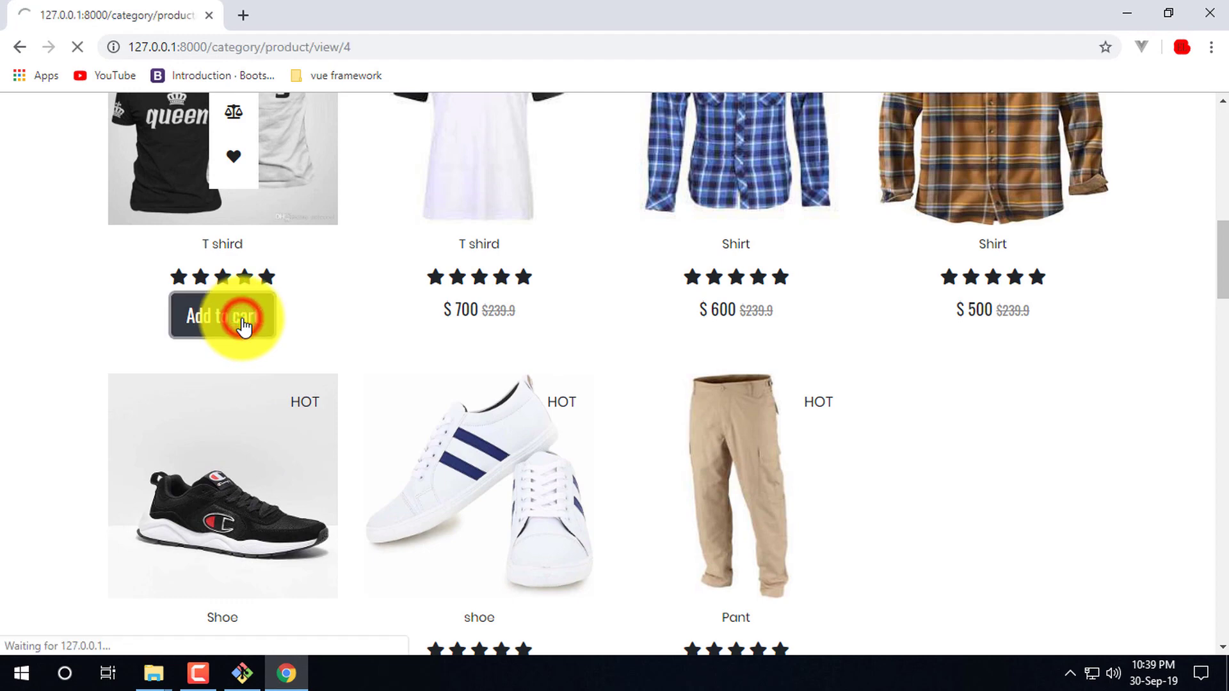
- Remove every item from the cart, including the $500 and $600 Shirts and the T shird
left_click(1053, 172)
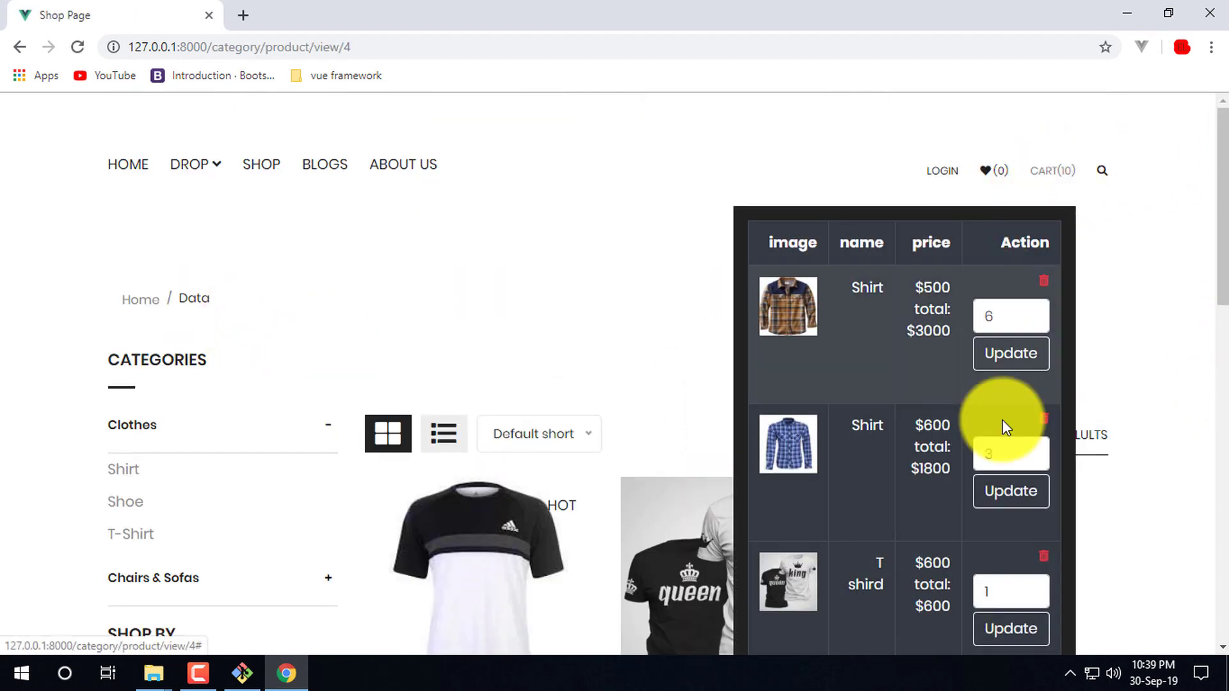
scroll(1009, 416, "down", 5)
scroll(922, 456, "up", 5)
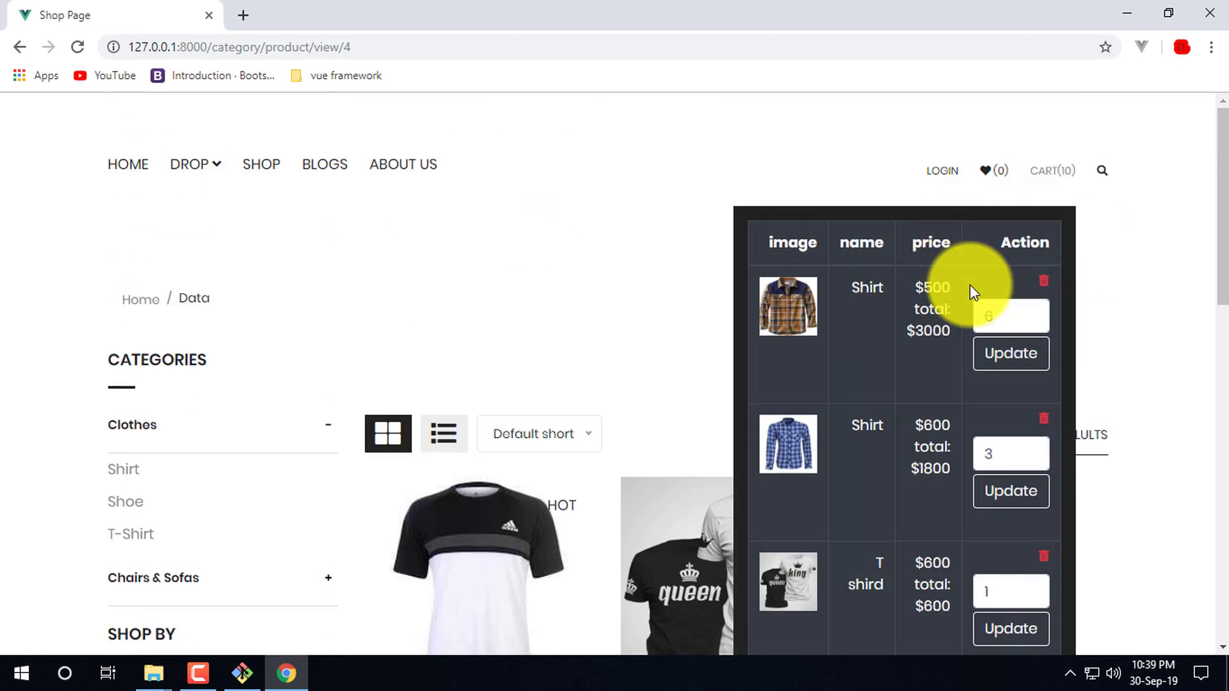
left_click(1050, 179)
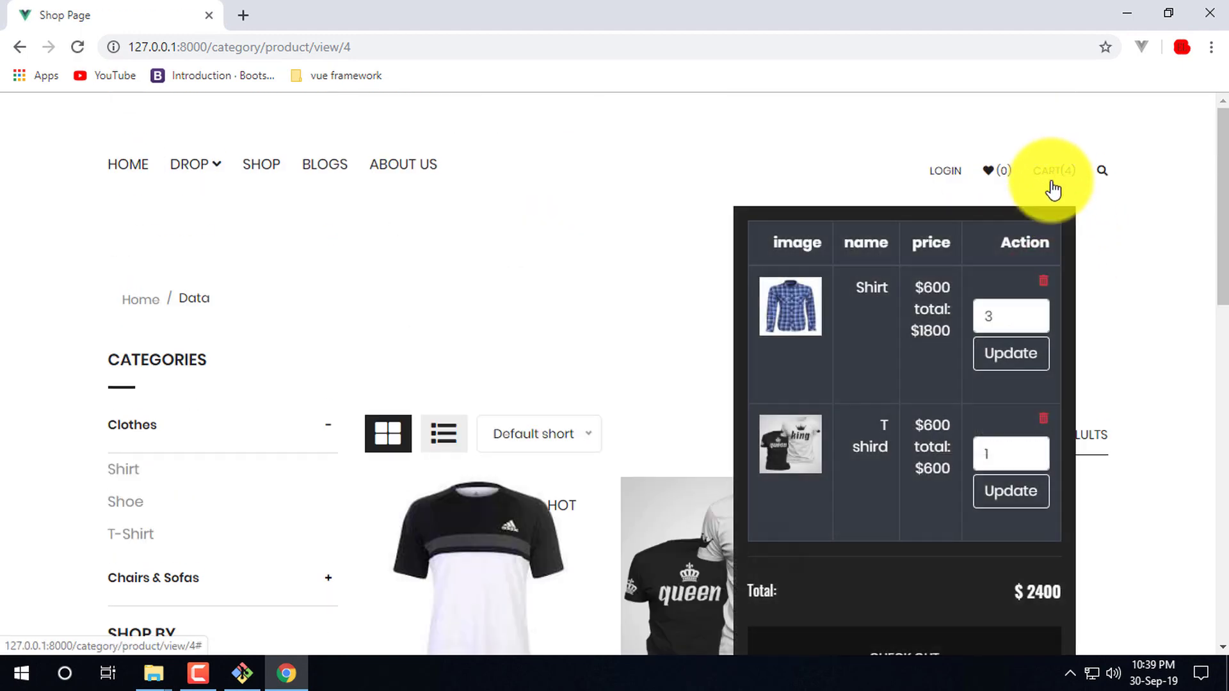
left_click(1050, 279)
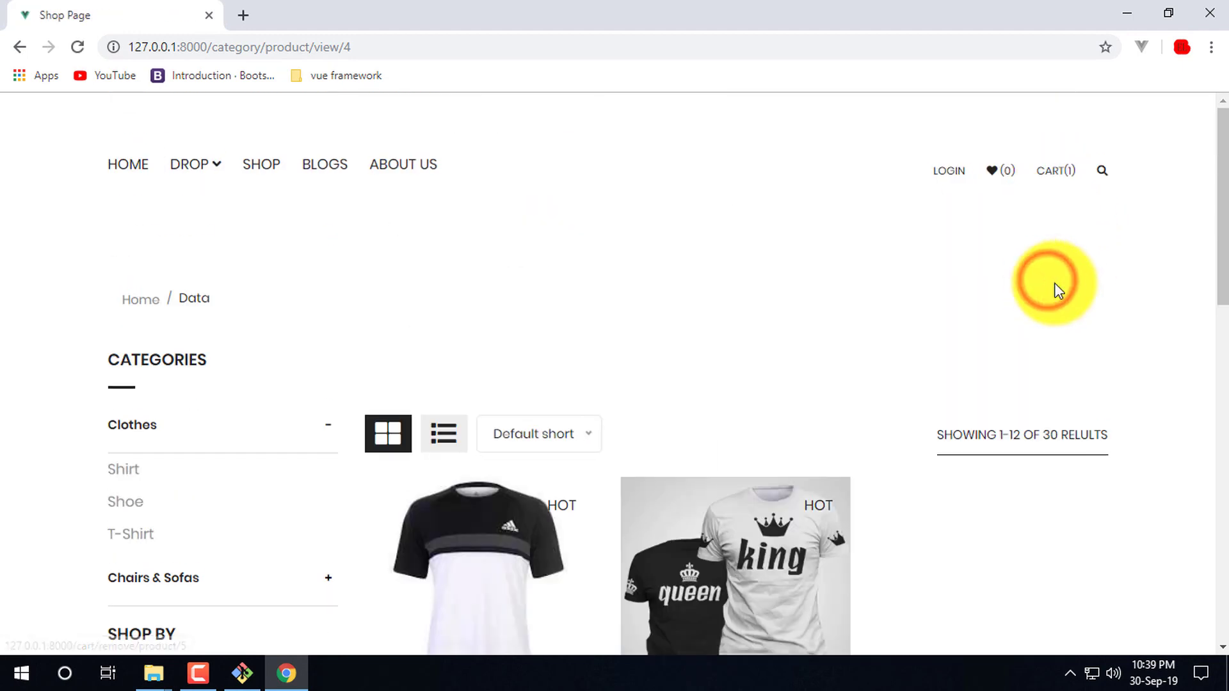
left_click(1059, 172)
left_click(1043, 282)
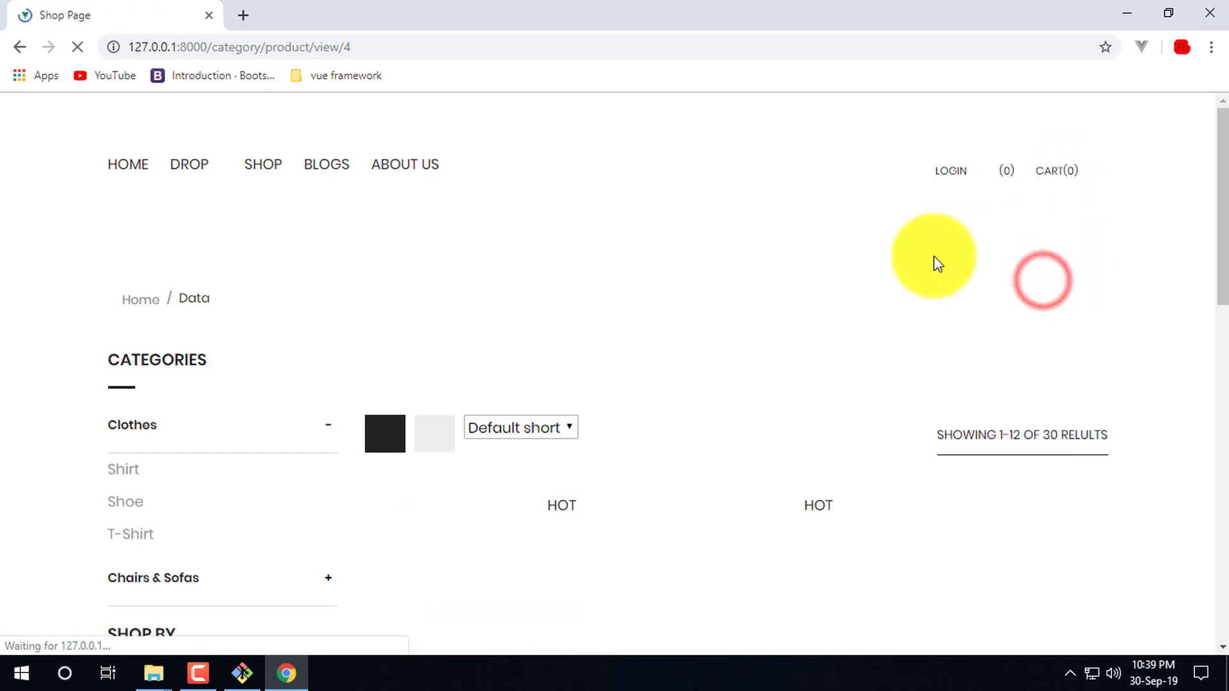
scroll(472, 406, "down", 3)
scroll(227, 187, "up", 3)
scroll(228, 188, "up", 1)
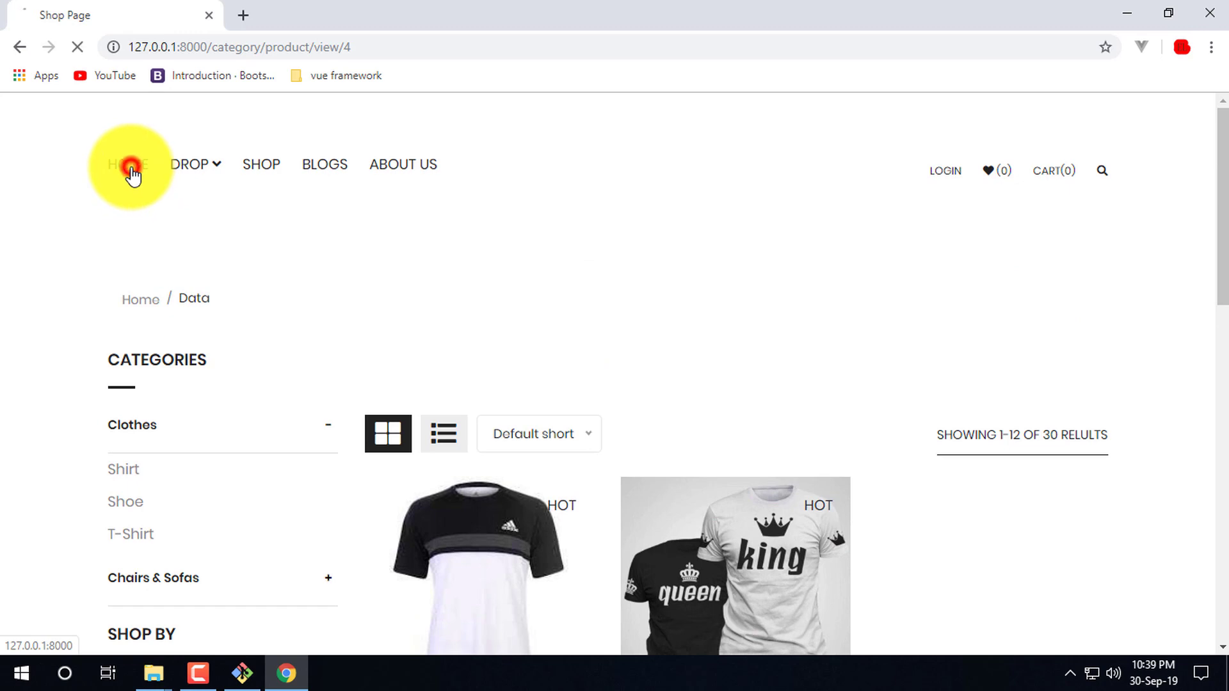
- Add a T-shirt from the home page and raise its cart quantity to 4, totalling $2400
left_click(131, 173)
scroll(310, 489, "down", 6)
scroll(298, 562, "down", 3)
left_click(227, 413)
mouse_move(1069, 148)
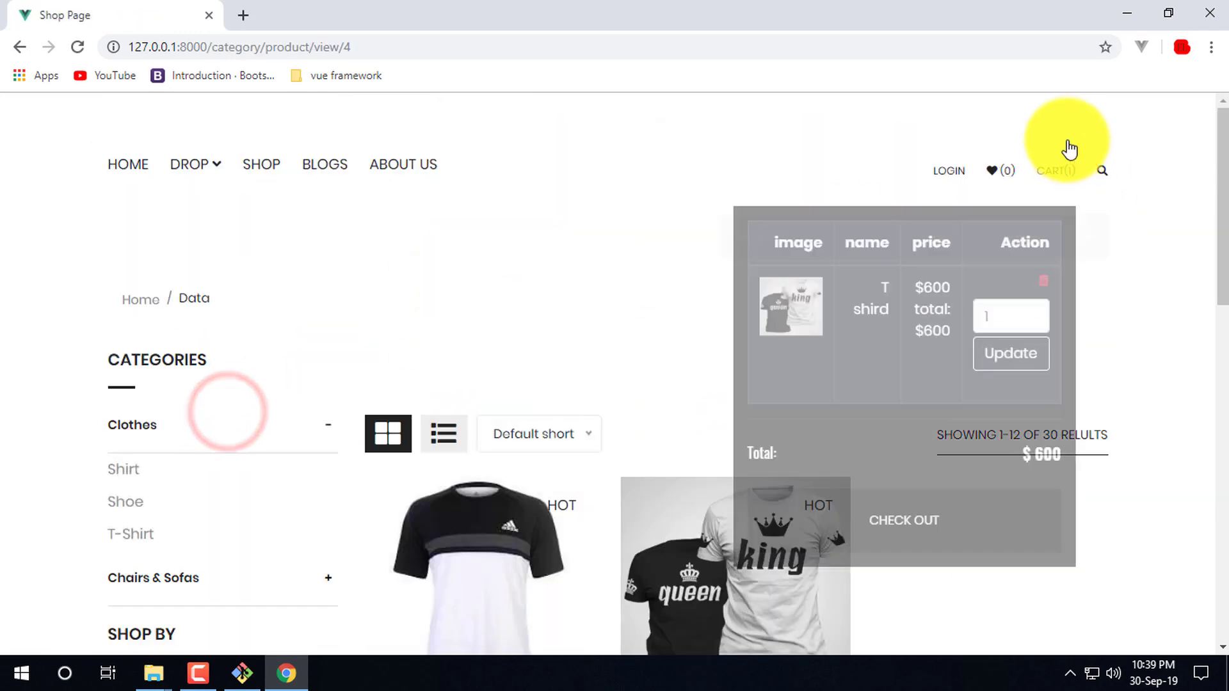
left_click(1031, 307)
left_click(1031, 308)
left_click(1030, 308)
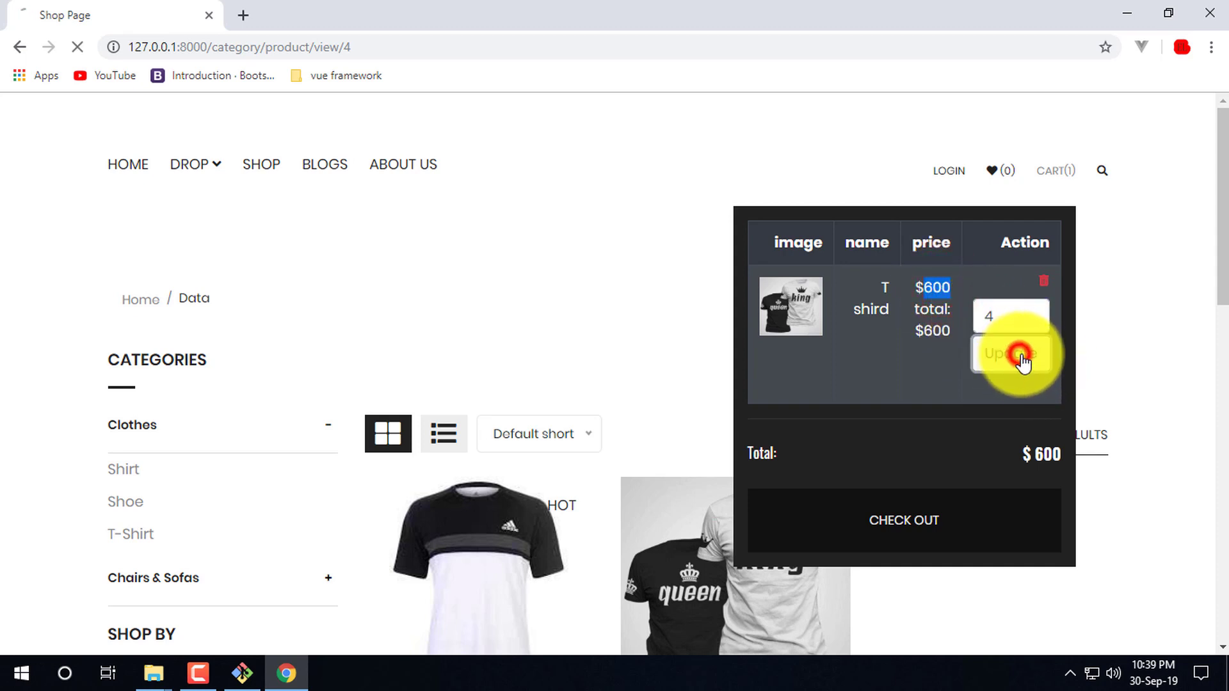
mouse_move(1056, 173)
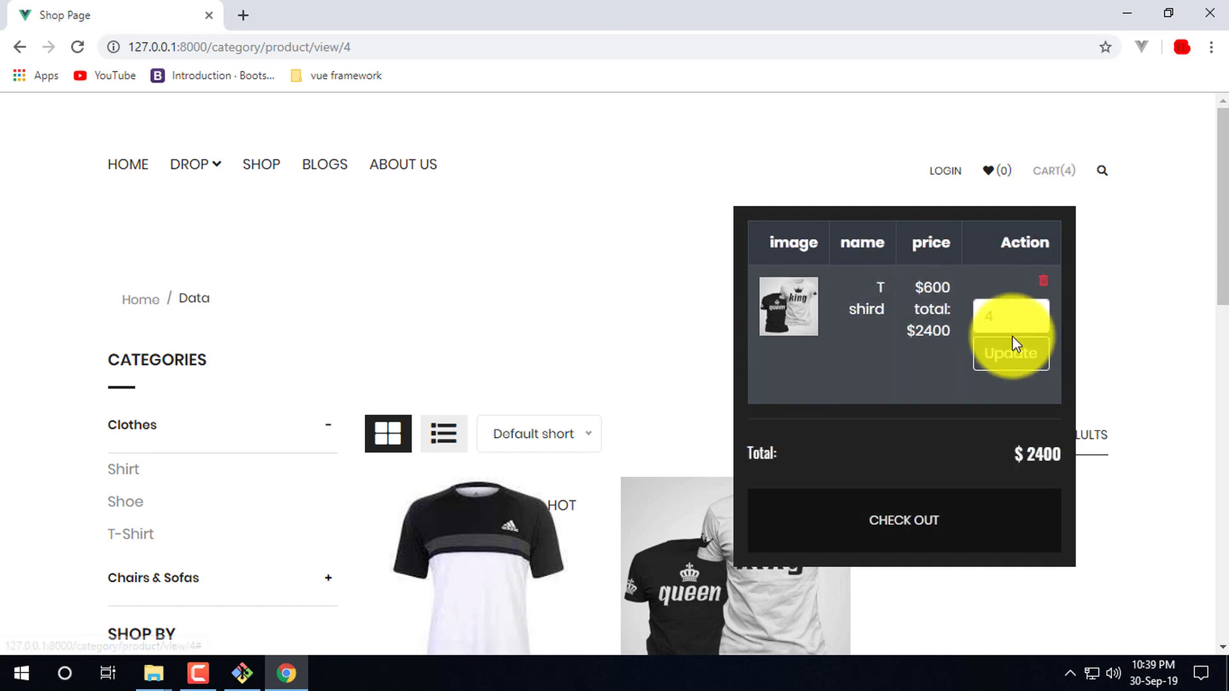
double_click(928, 331)
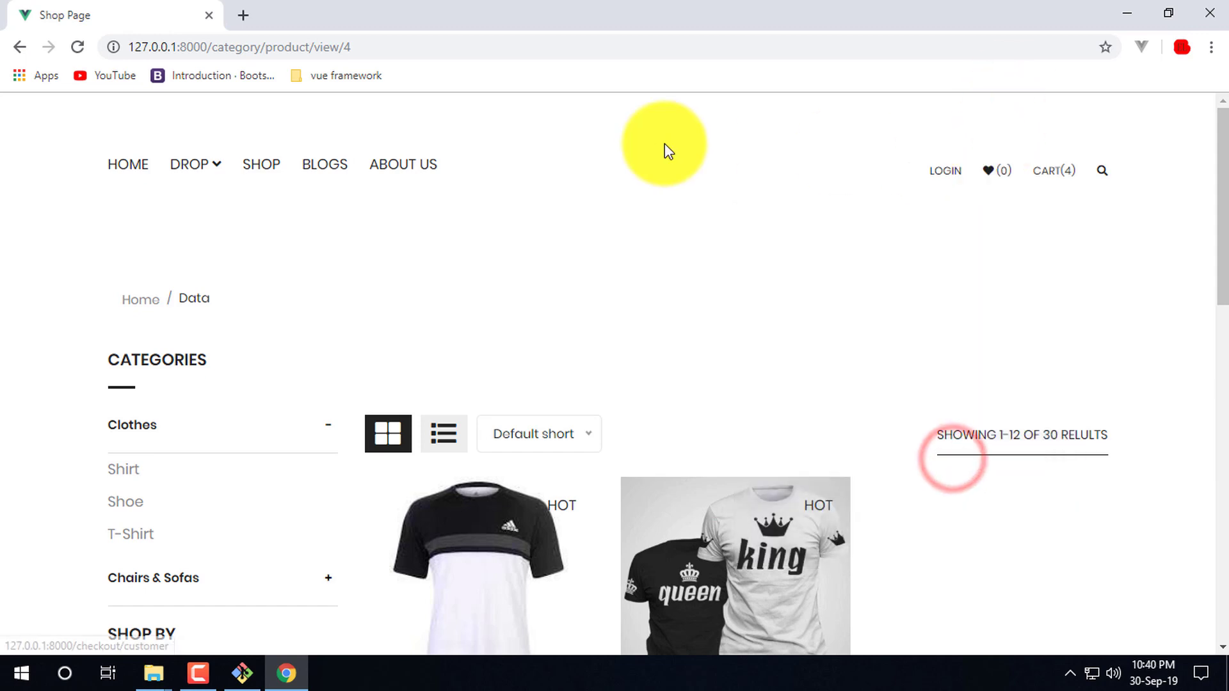
- Filter the shop's products to the Shoe category
scroll(696, 343, "down", 7)
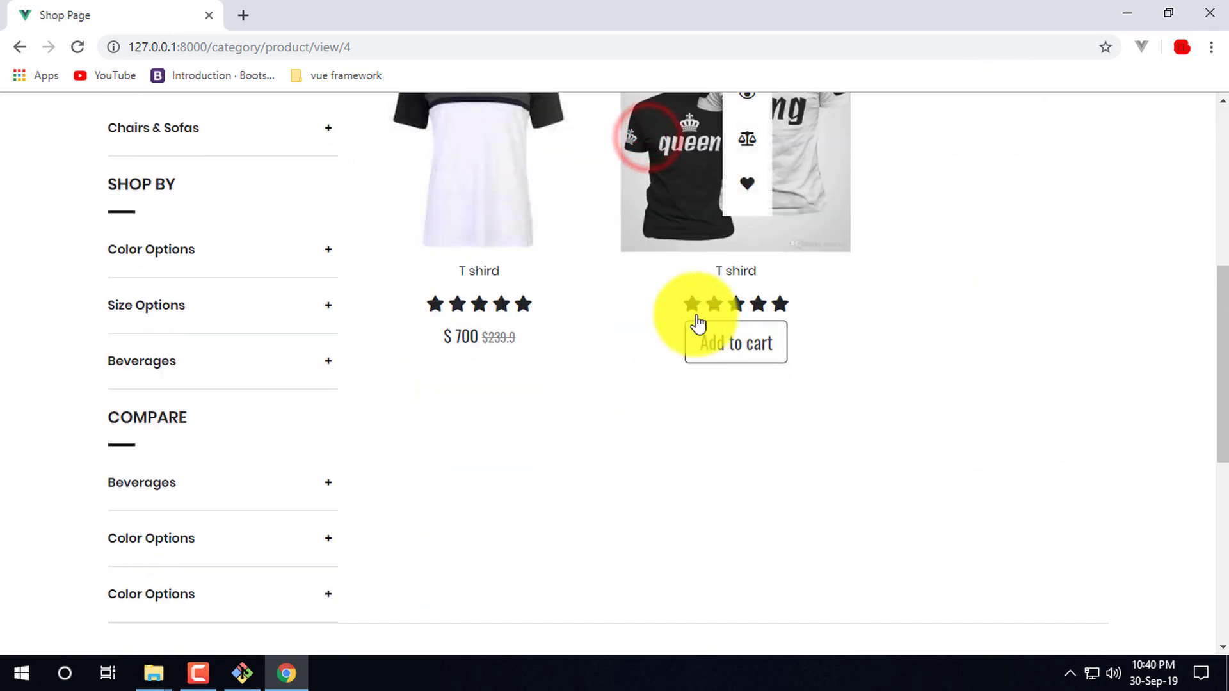
scroll(825, 258, "up", 4)
left_click(798, 152)
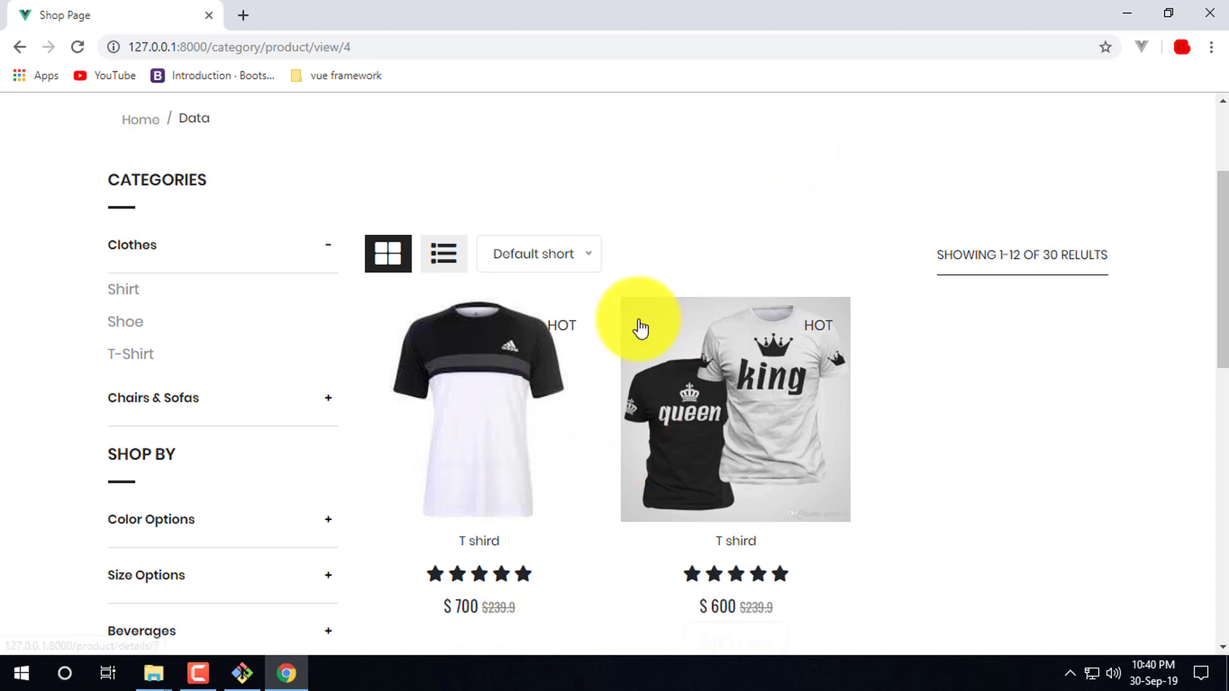
scroll(640, 327, "up", 3)
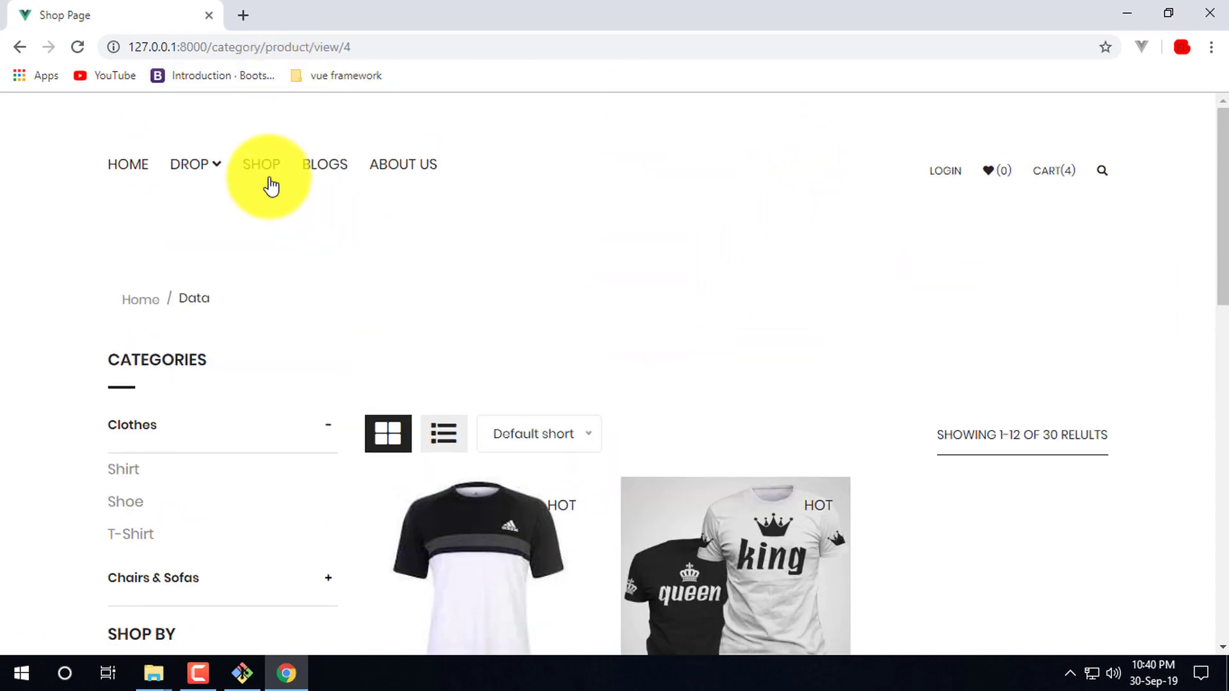
scroll(392, 392, "down", 3)
scroll(625, 510, "up", 3)
mouse_move(195, 165)
scroll(321, 568, "down", 5)
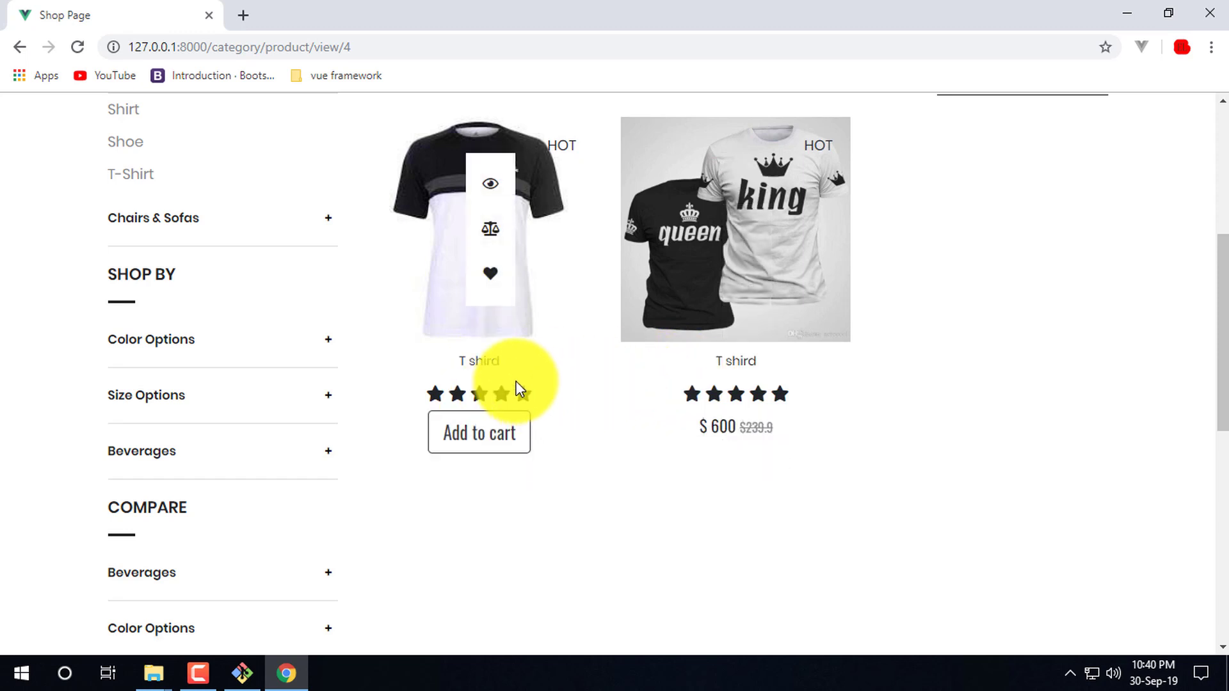
scroll(530, 376, "up", 5)
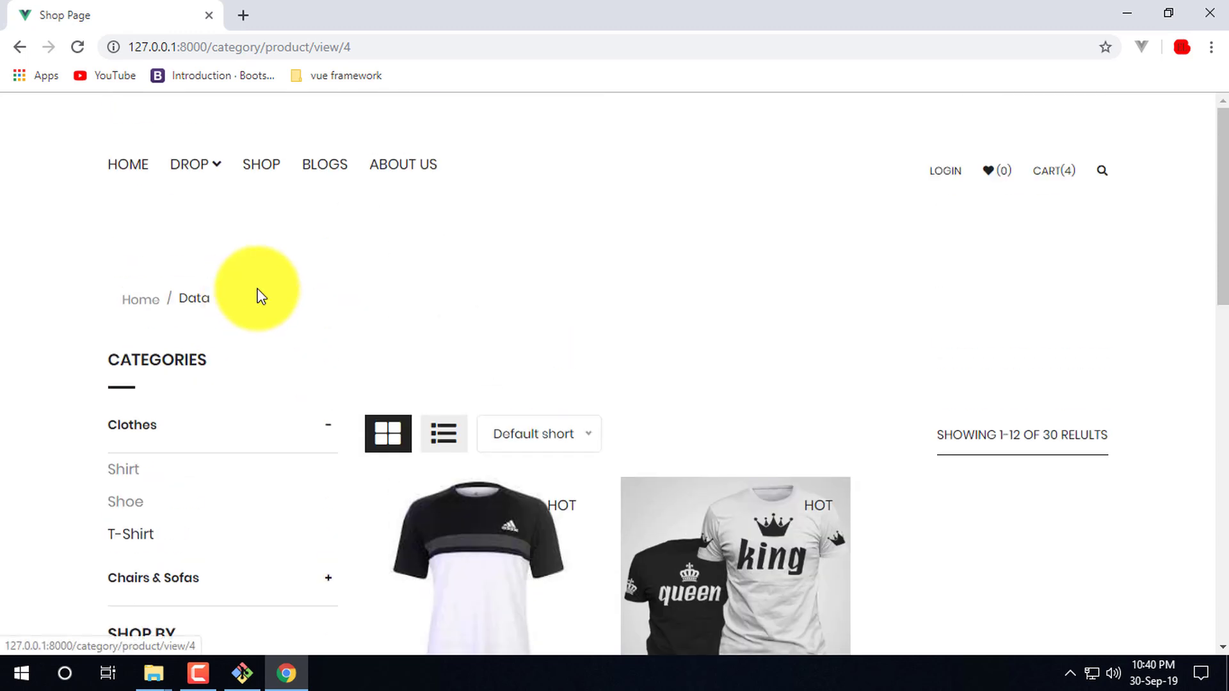
left_click(128, 505)
scroll(718, 452, "down", 5)
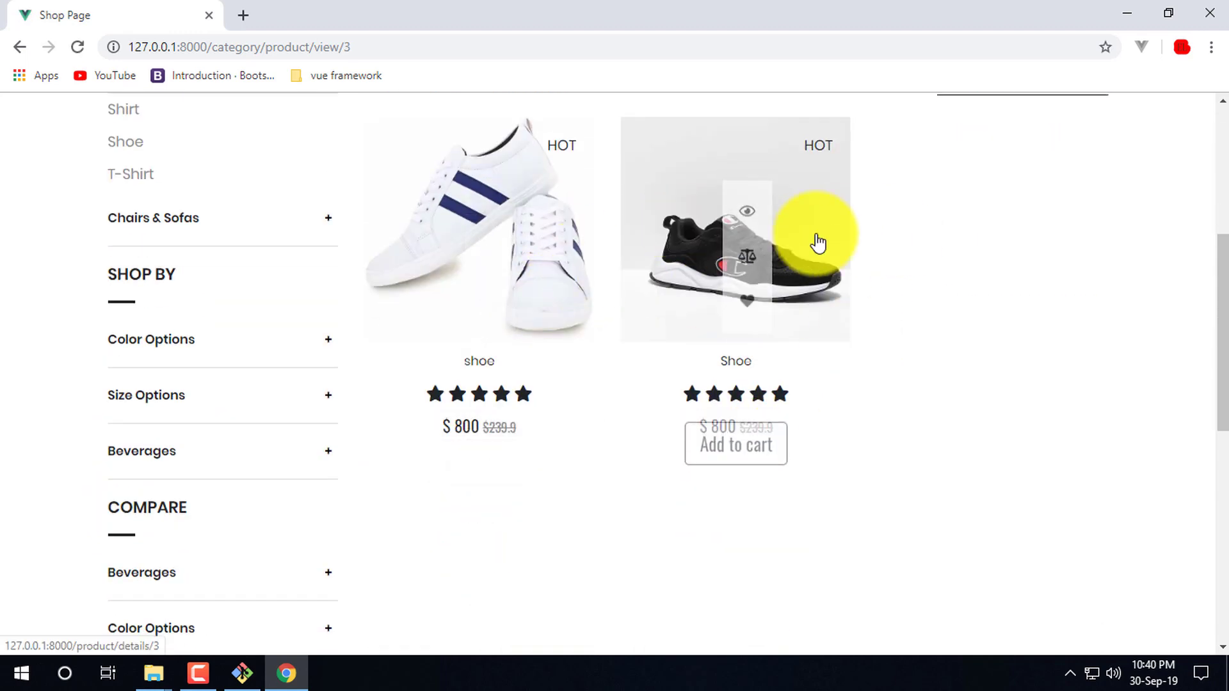
scroll(832, 288, "up", 4)
- Toggle the shoe listing between list and grid views, ending in list view
left_click(442, 343)
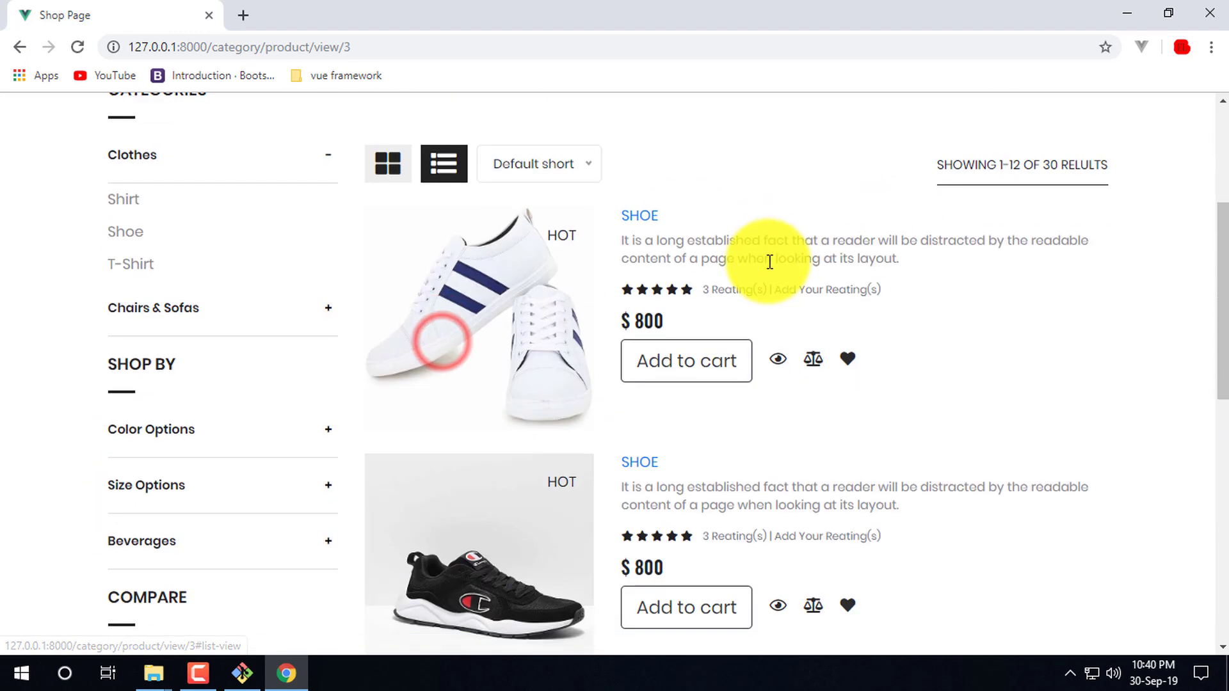
left_click(387, 166)
left_click(448, 168)
left_click(379, 165)
left_click(444, 165)
scroll(818, 482, "down", 3)
scroll(774, 425, "up", 3)
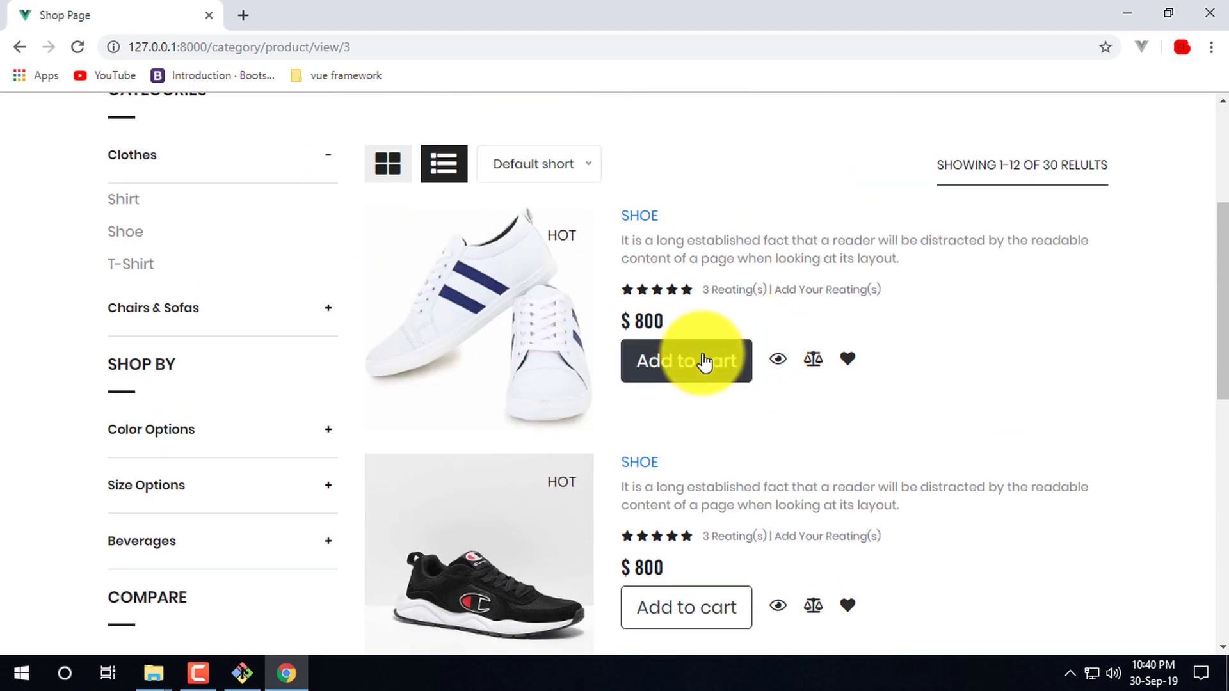
- Add the $800 striped shoe to the cart and open its product details page
left_click(700, 368)
mouse_move(1053, 182)
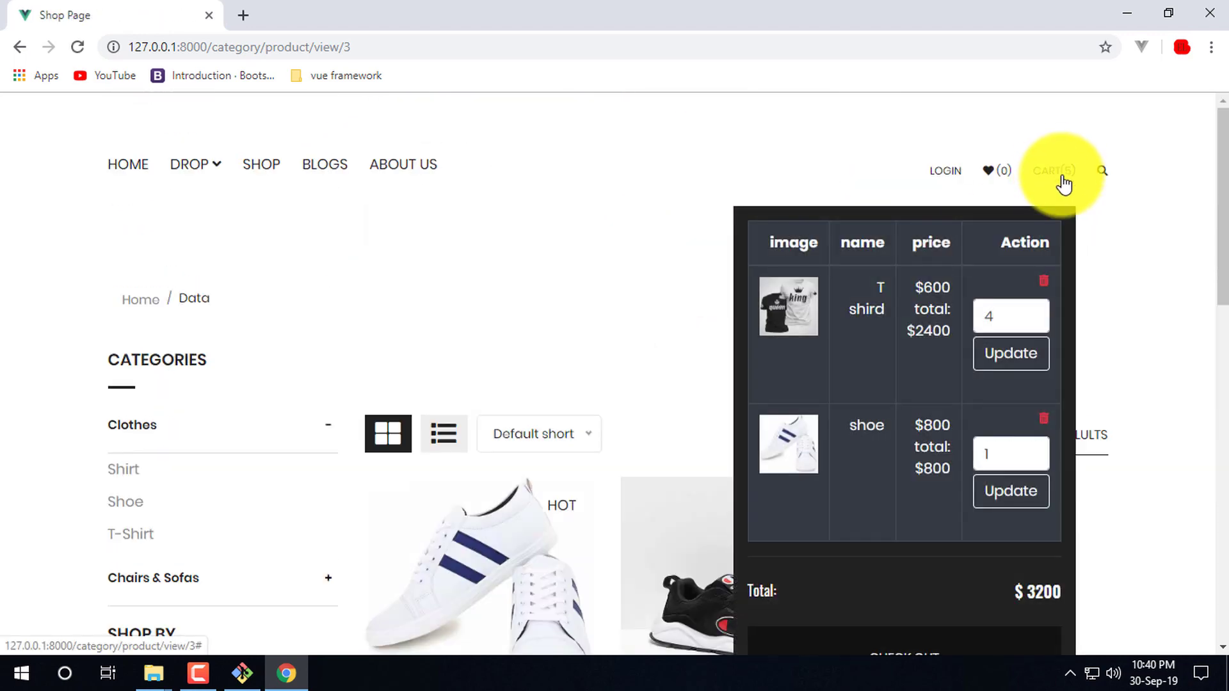
scroll(608, 307, "down", 5)
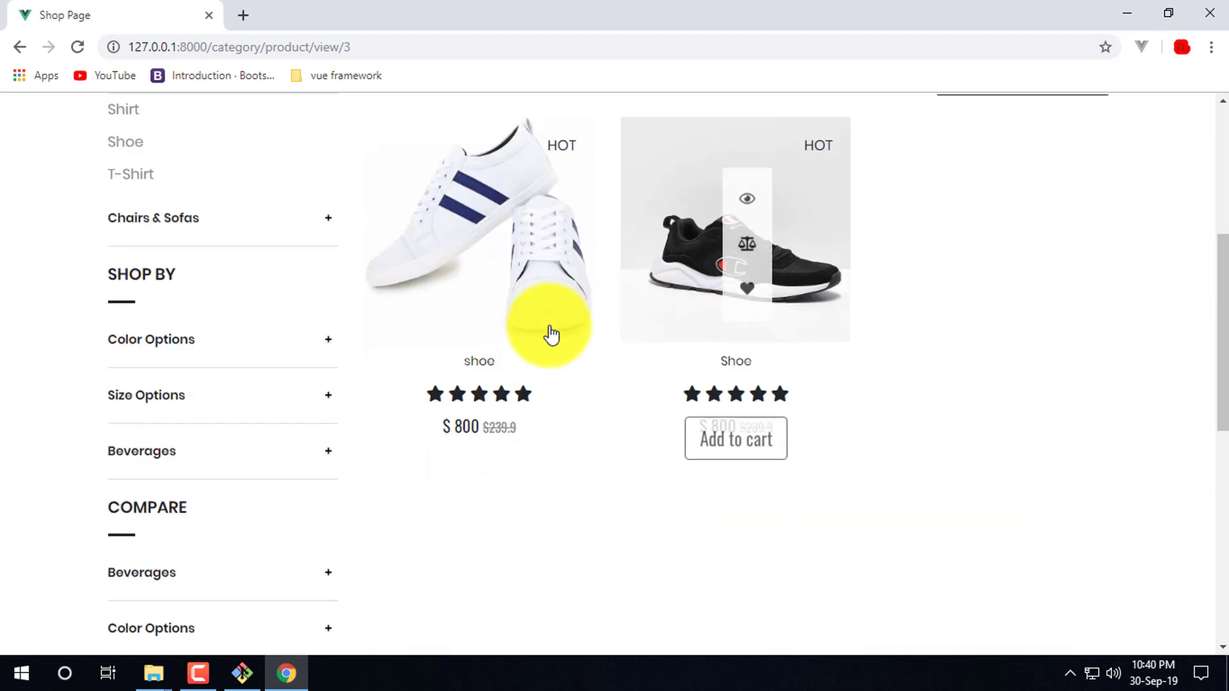
left_click(544, 291)
scroll(773, 357, "down", 8)
scroll(464, 362, "up", 8)
left_click_drag(915, 514, 568, 371)
- Raise the shoe's quantity, add it to the cart, and check the cart contents
left_click(672, 266)
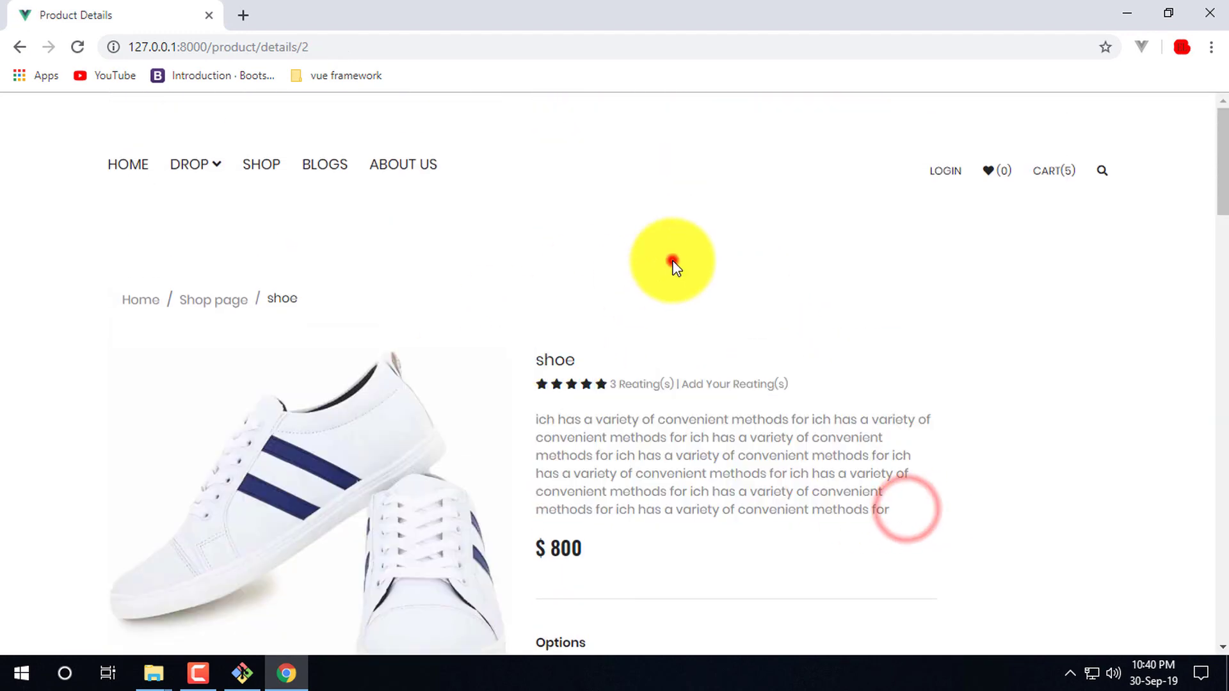
scroll(640, 416, "down", 8)
scroll(745, 451, "down", 3)
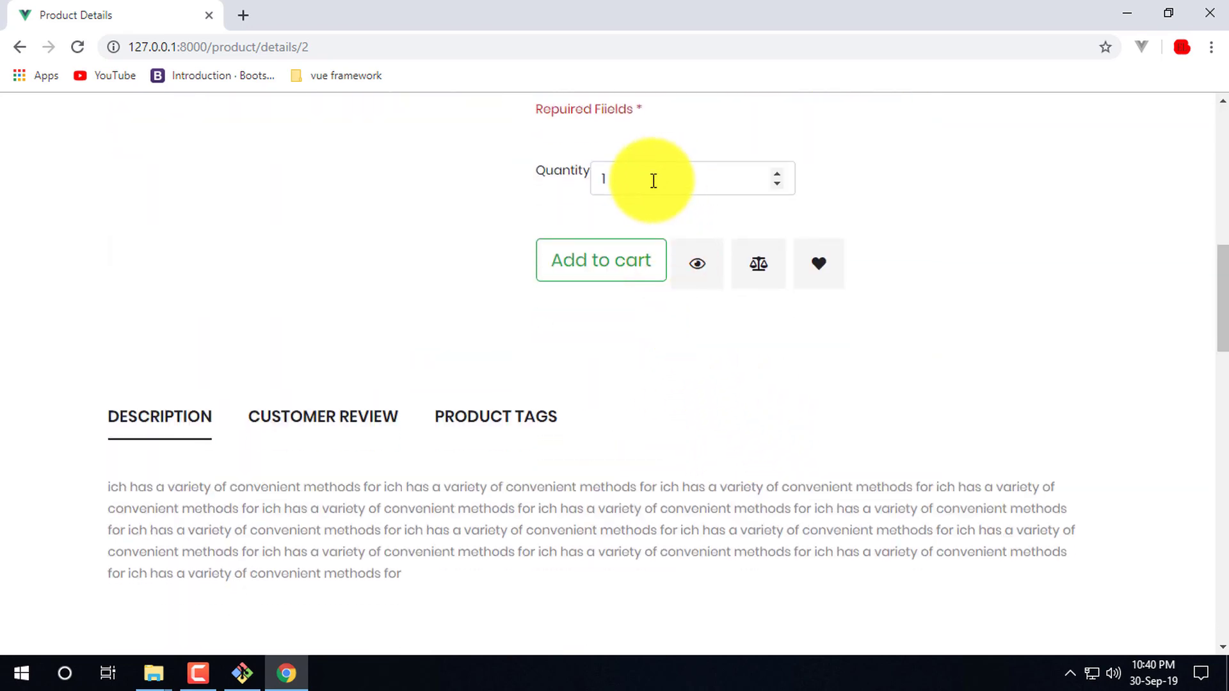
left_click(778, 171)
left_click(778, 171)
left_click(778, 170)
left_click(626, 268)
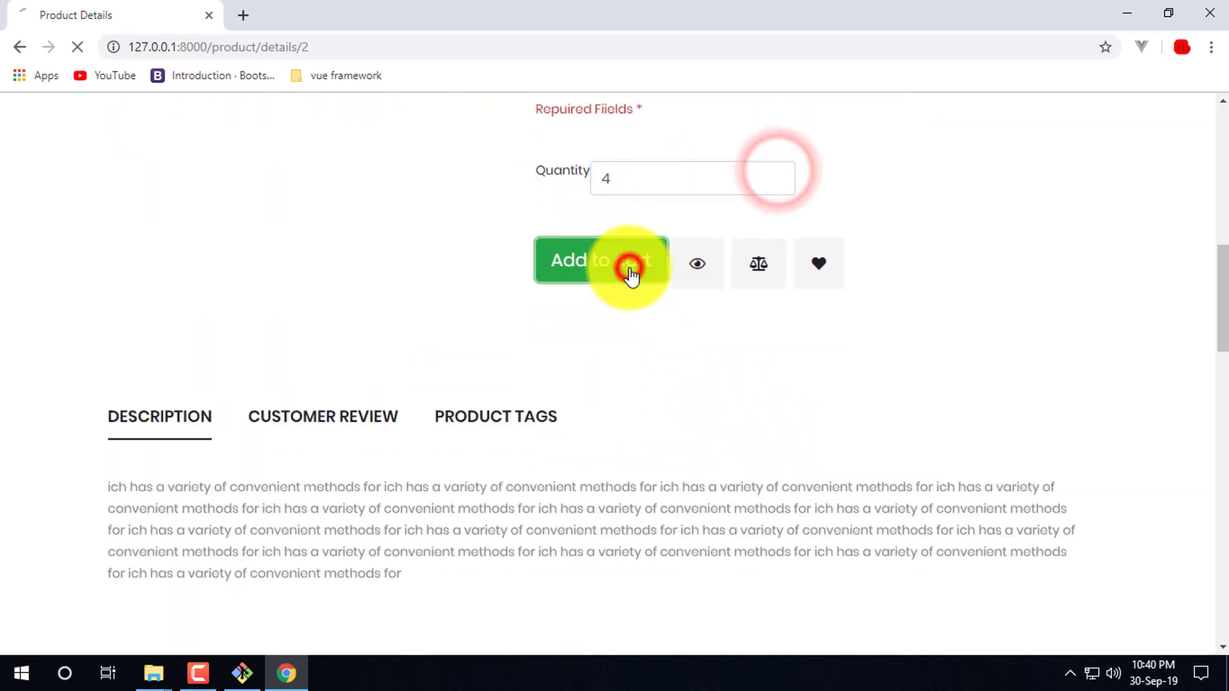
left_click(1072, 173)
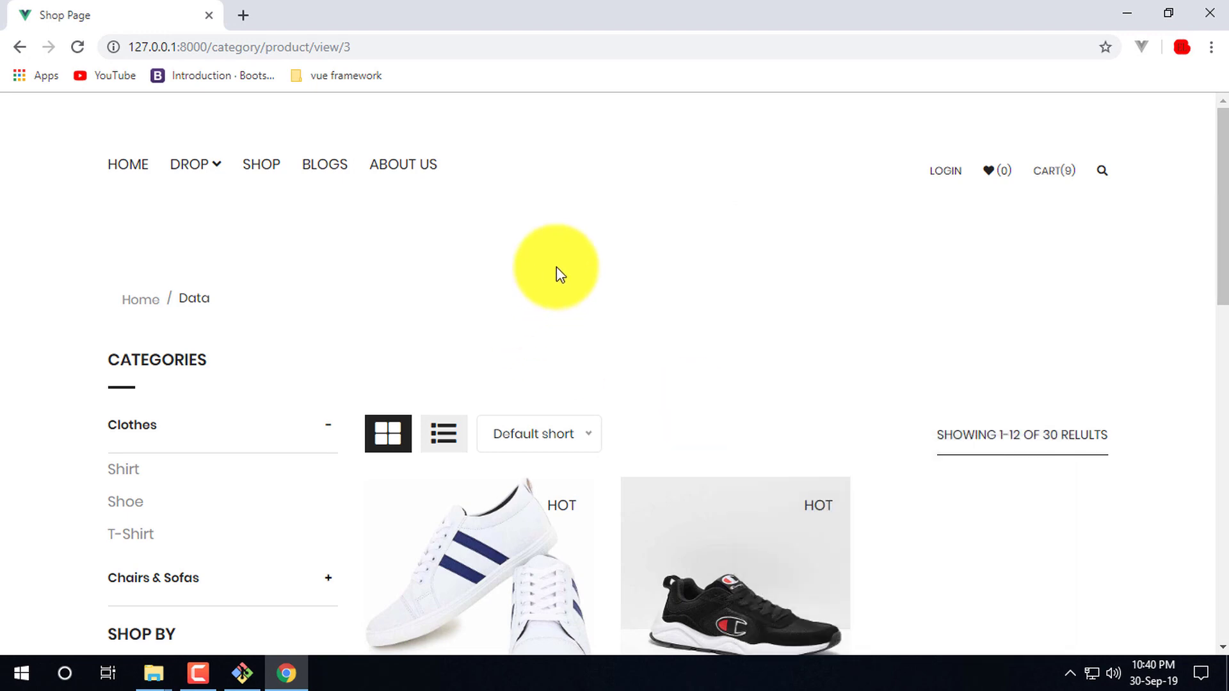
- Add four of the black $800 Shoe to the cart, bringing the counter to 13
scroll(677, 315, "down", 4)
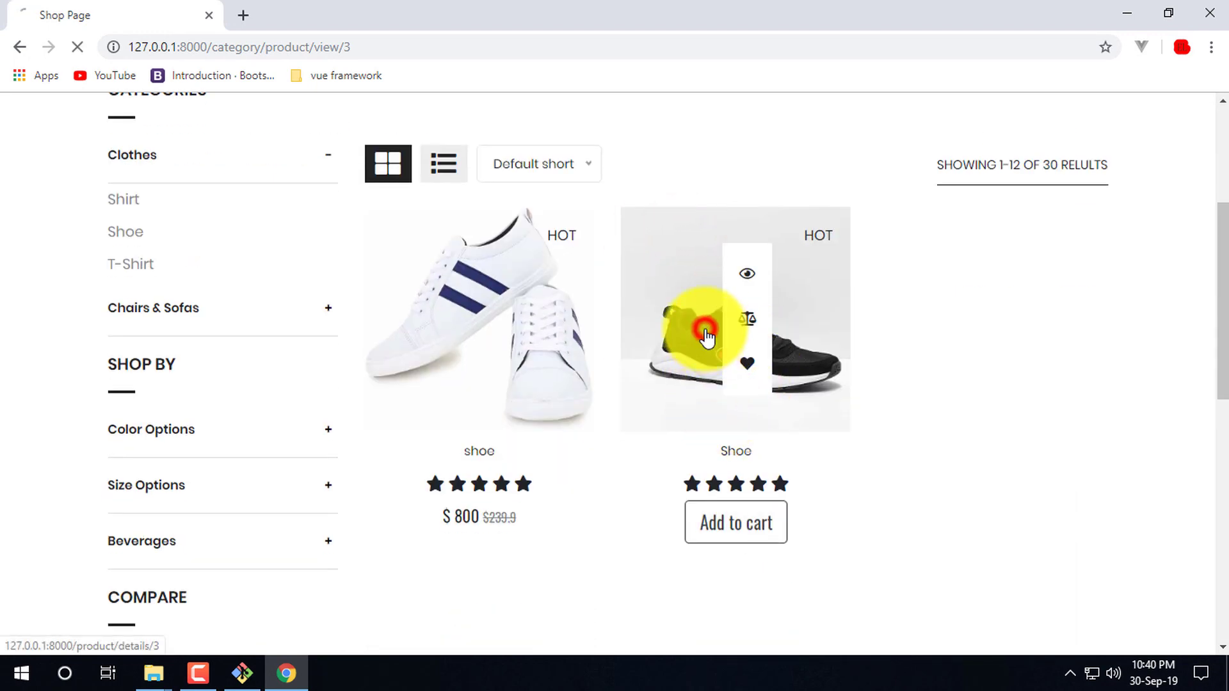
scroll(673, 450, "down", 5)
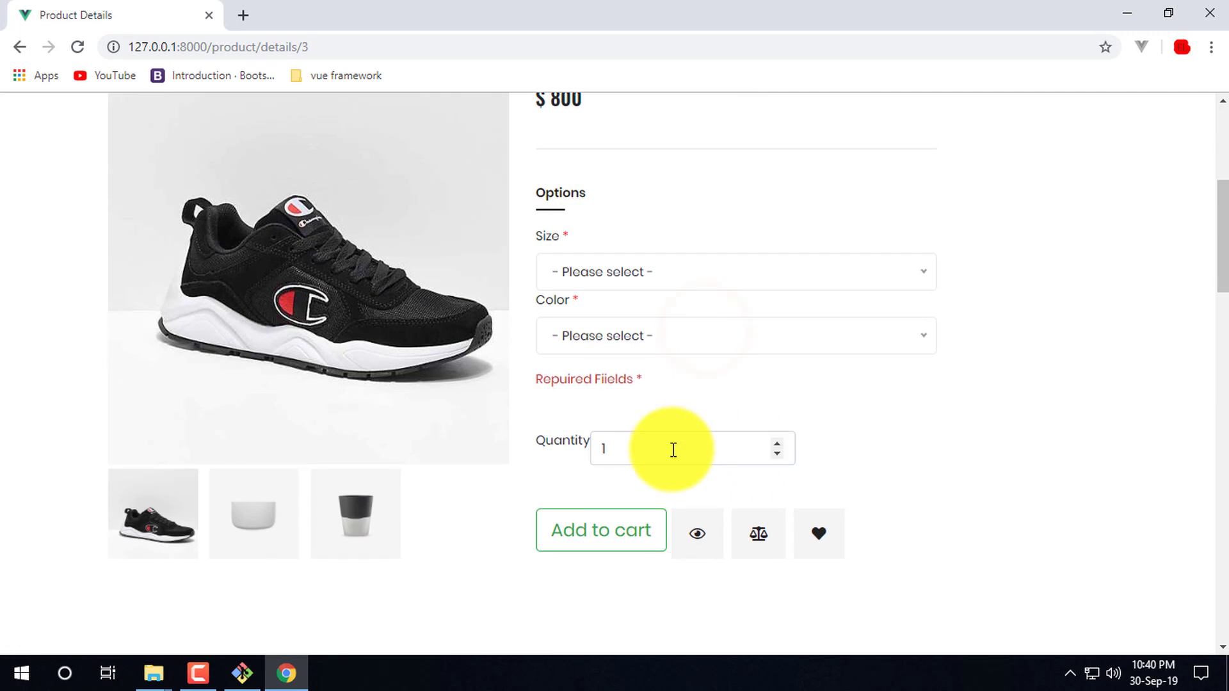
left_click(777, 442)
left_click(777, 441)
left_click(777, 442)
left_click(602, 541)
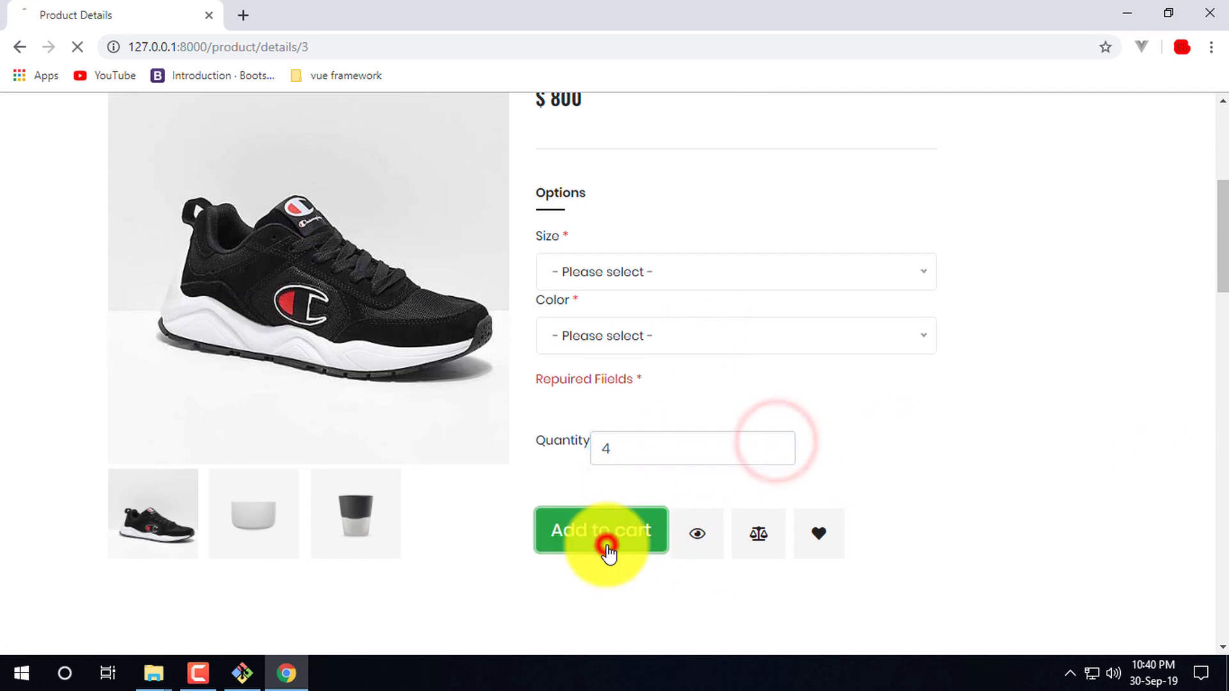
mouse_move(1061, 168)
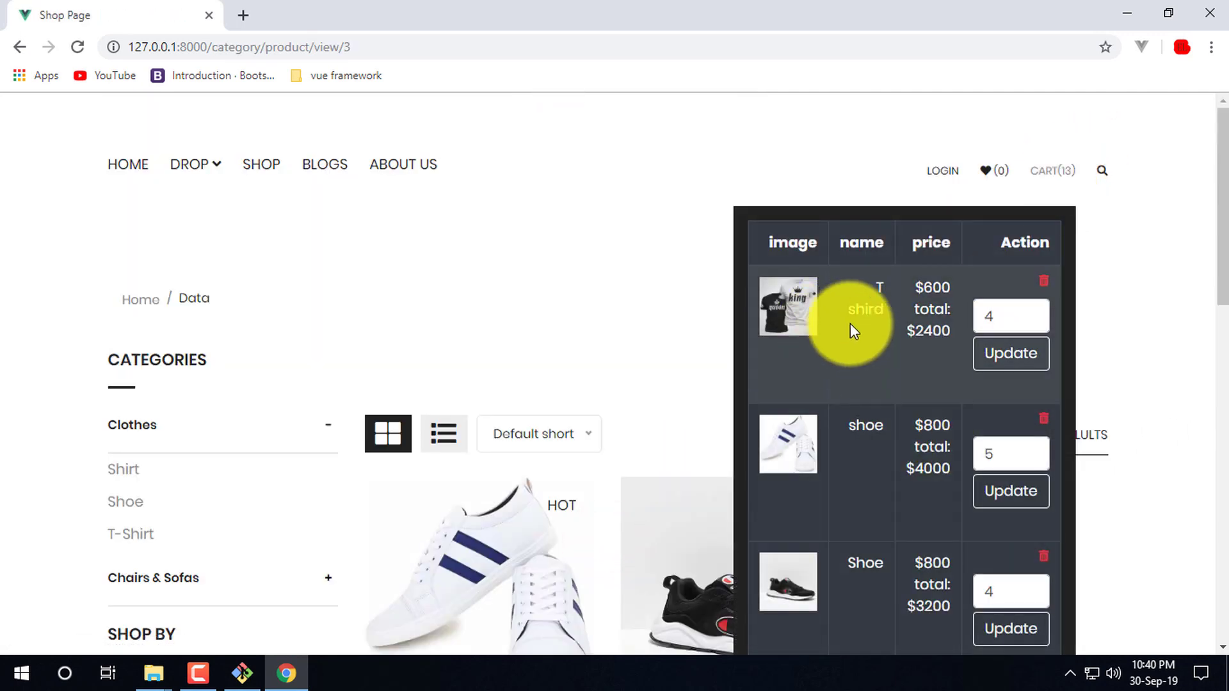
scroll(893, 559, "down", 2)
- Return to the store home page and scroll through its products
left_click(593, 138)
scroll(211, 352, "up", 3)
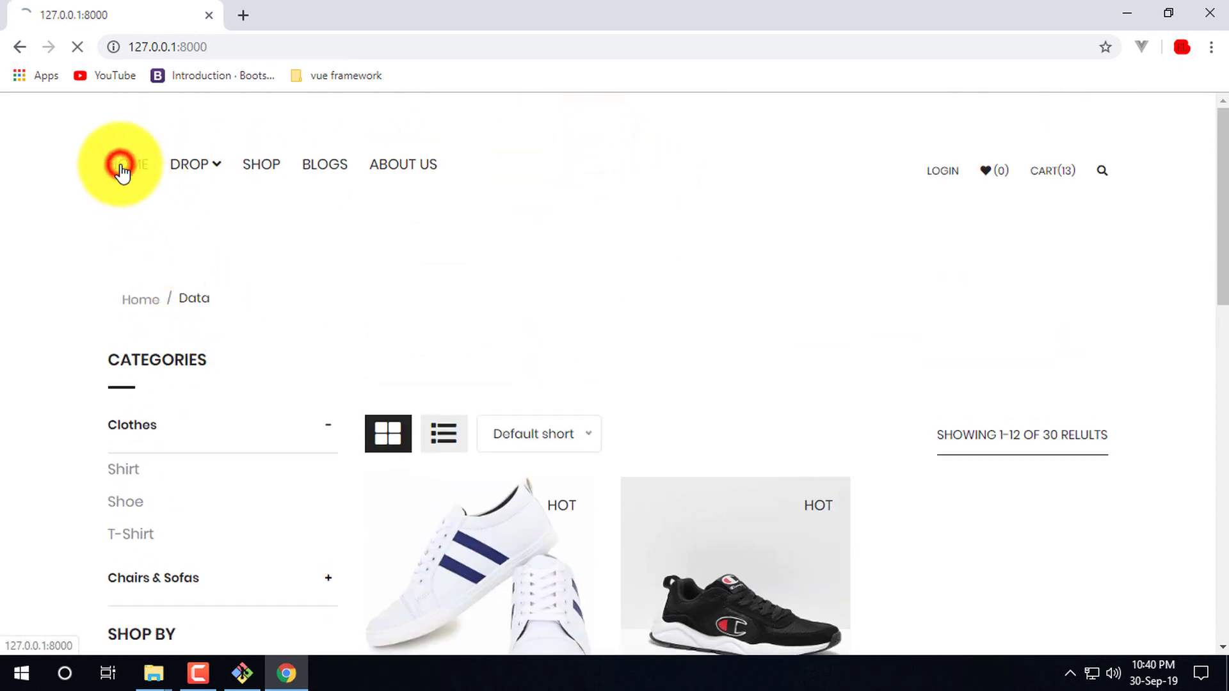
scroll(400, 439, "down", 8)
scroll(340, 435, "down", 6)
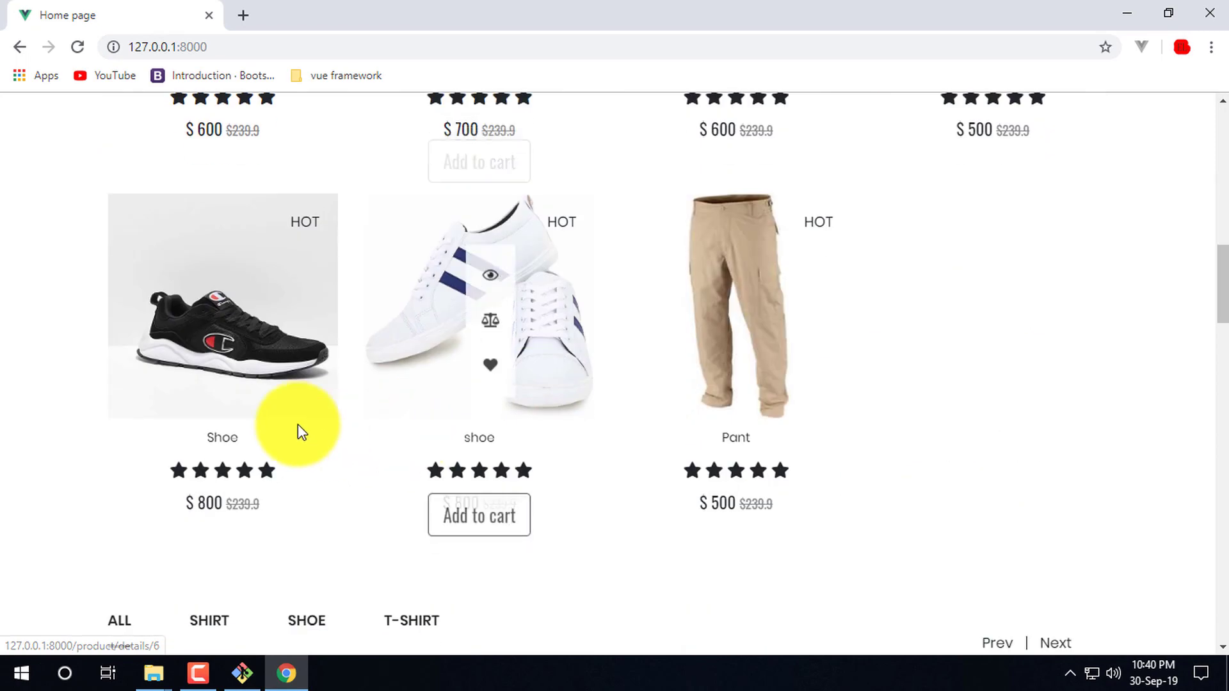
scroll(326, 346, "down", 3)
scroll(276, 416, "down", 4)
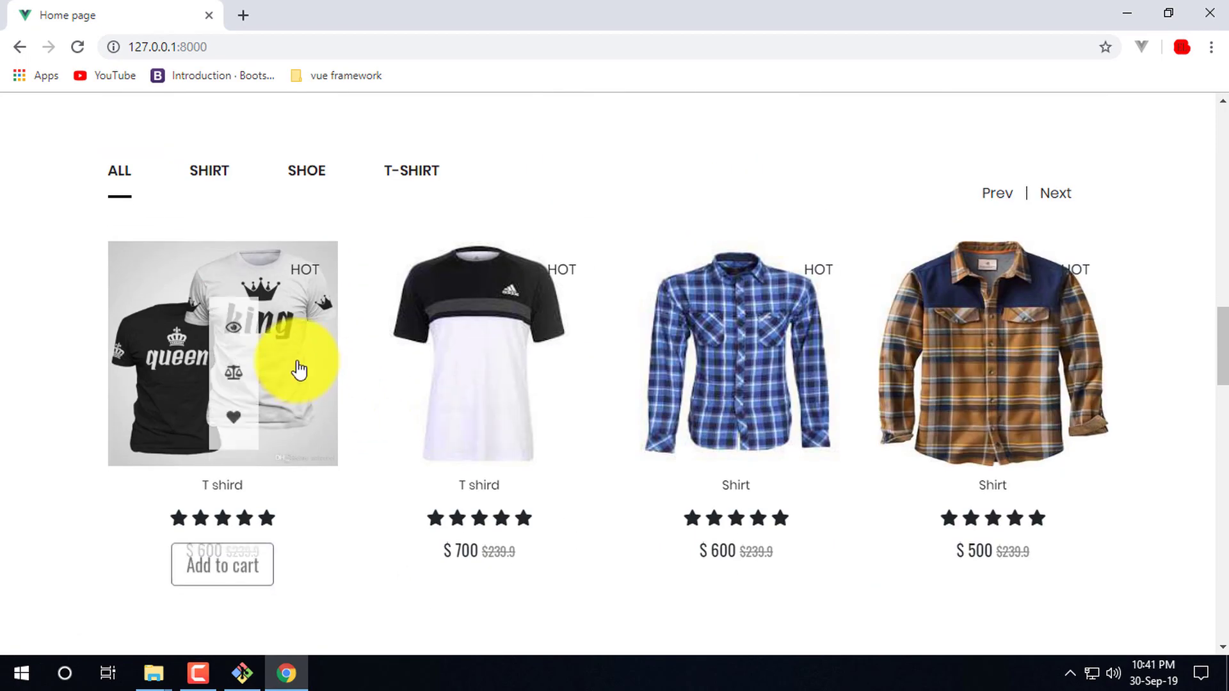
- Open the T shird product's details page and look it over
left_click(309, 344)
scroll(710, 244, "down", 5)
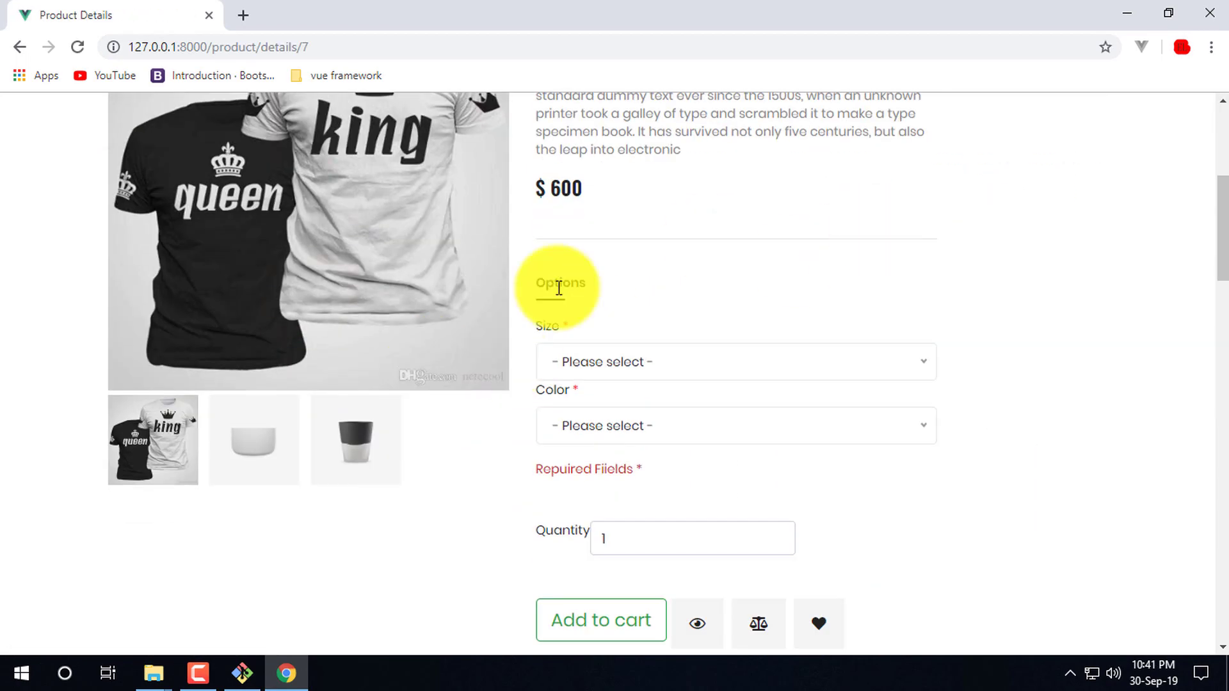
scroll(710, 245, "down", 10)
scroll(455, 425, "up", 11)
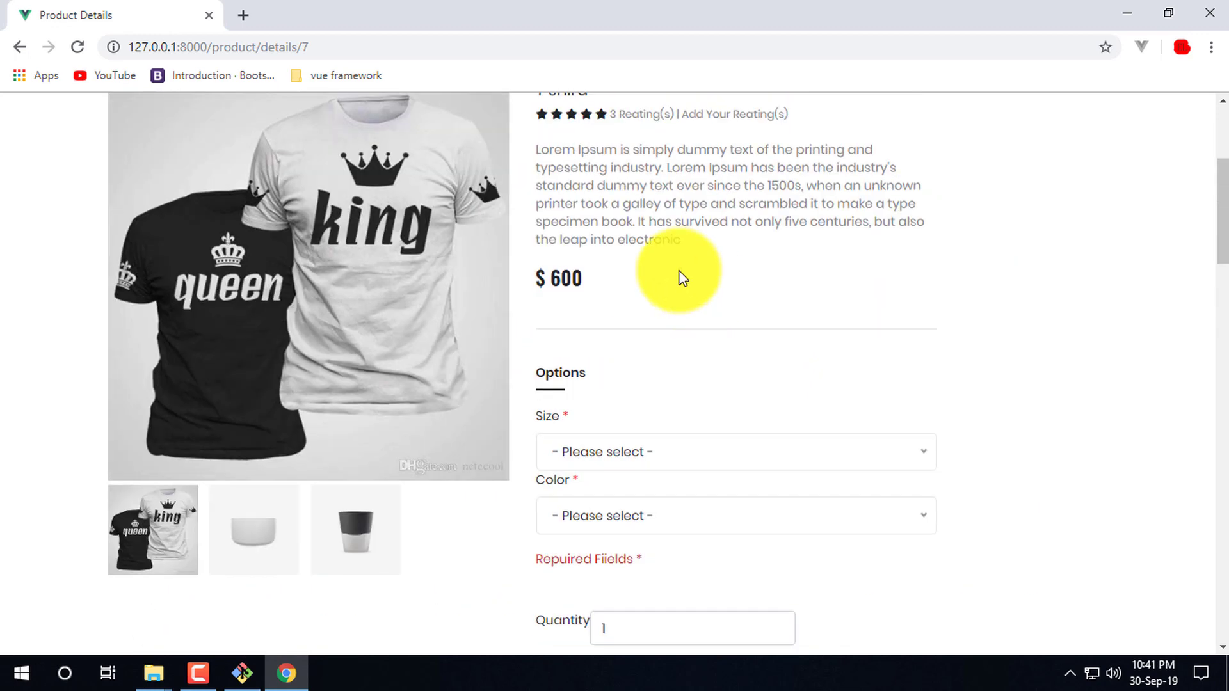
scroll(624, 344, "up", 4)
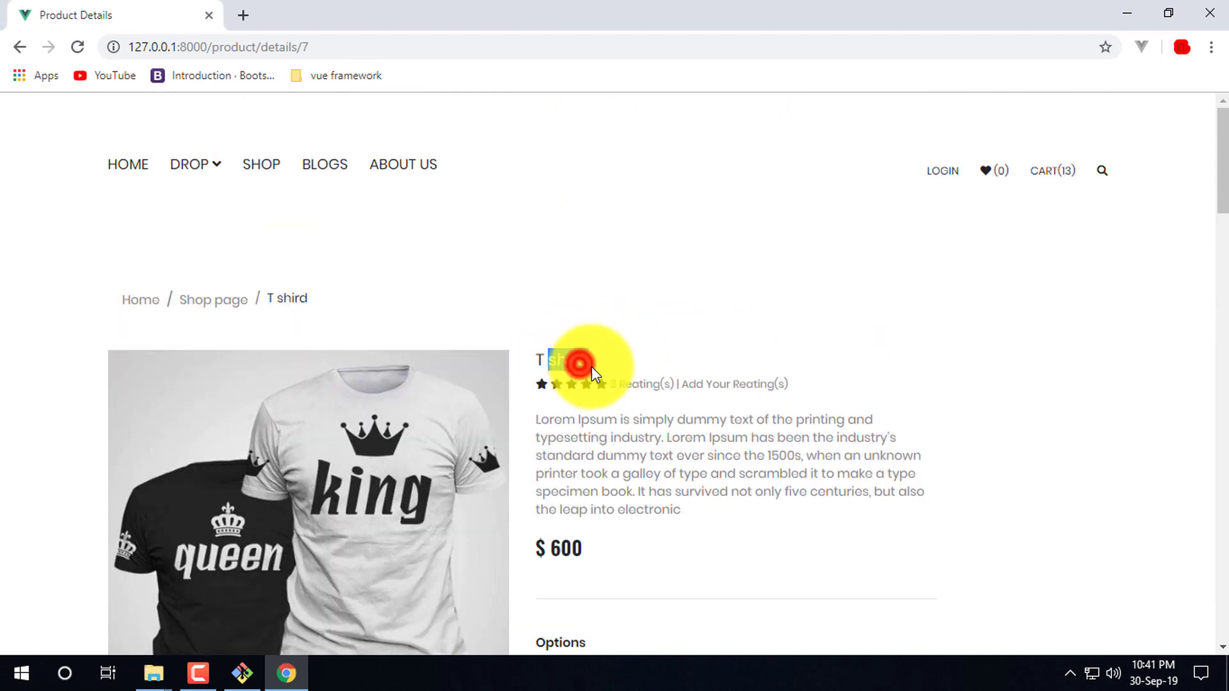
left_click(652, 351)
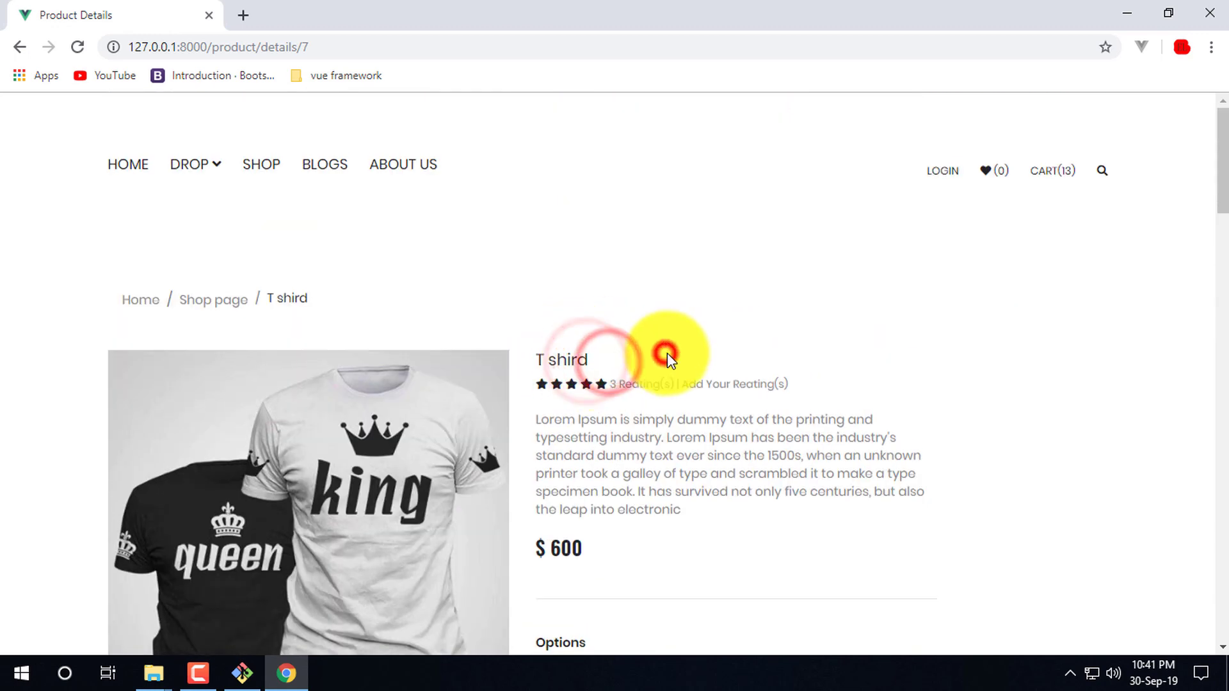
left_click(576, 357)
left_click(675, 333)
- Filter the home products by Shirt, Shoe, T-Shirt and Shoe, then select the white shoe
scroll(509, 407, "down", 20)
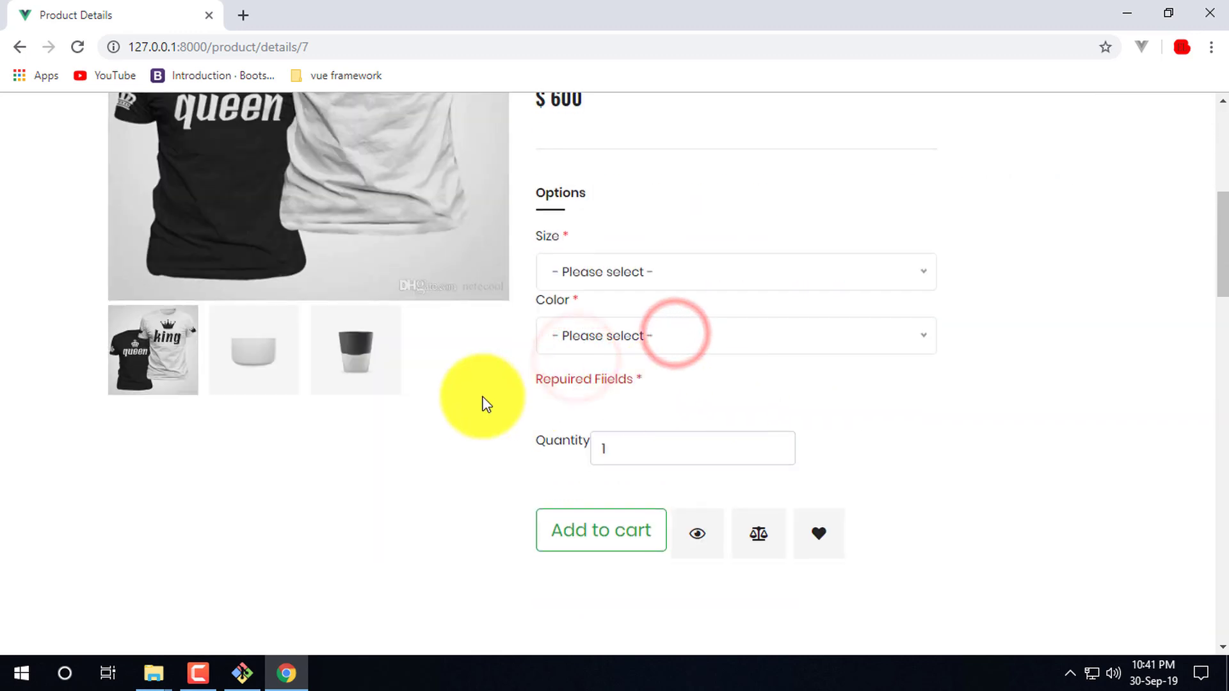
scroll(252, 549, "down", 1)
scroll(698, 384, "up", 4)
scroll(698, 383, "up", 15)
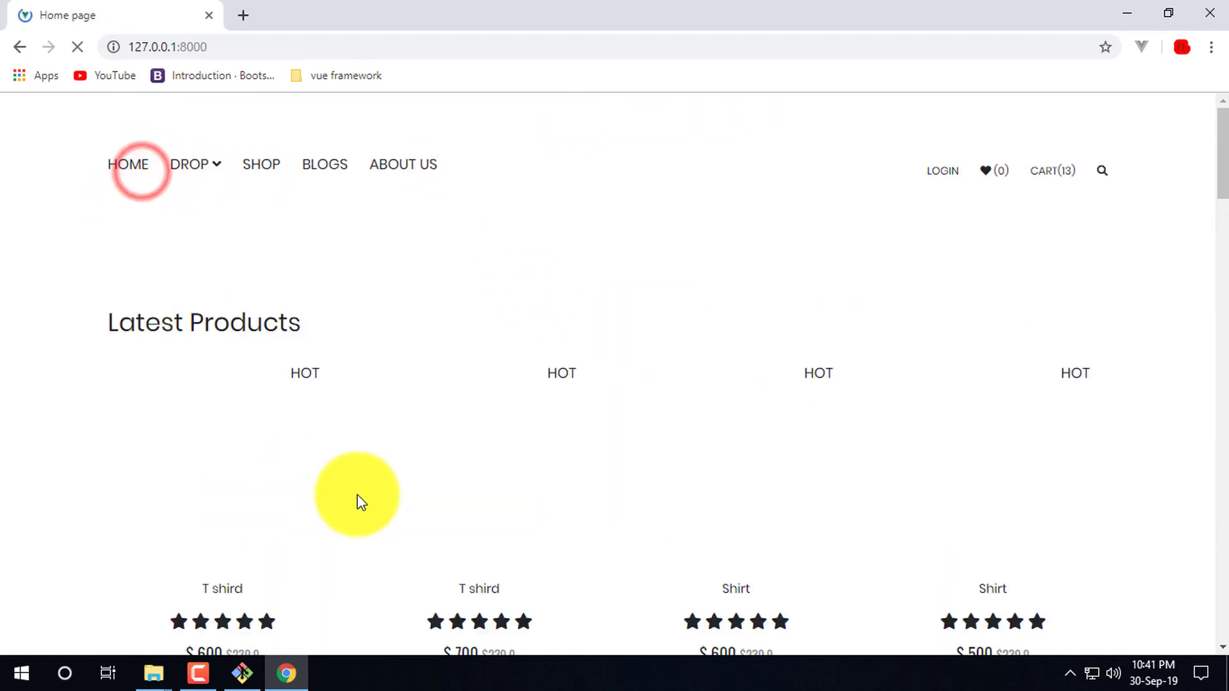
scroll(551, 478, "down", 5)
scroll(716, 431, "down", 1)
scroll(379, 340, "up", 7)
scroll(359, 516, "down", 17)
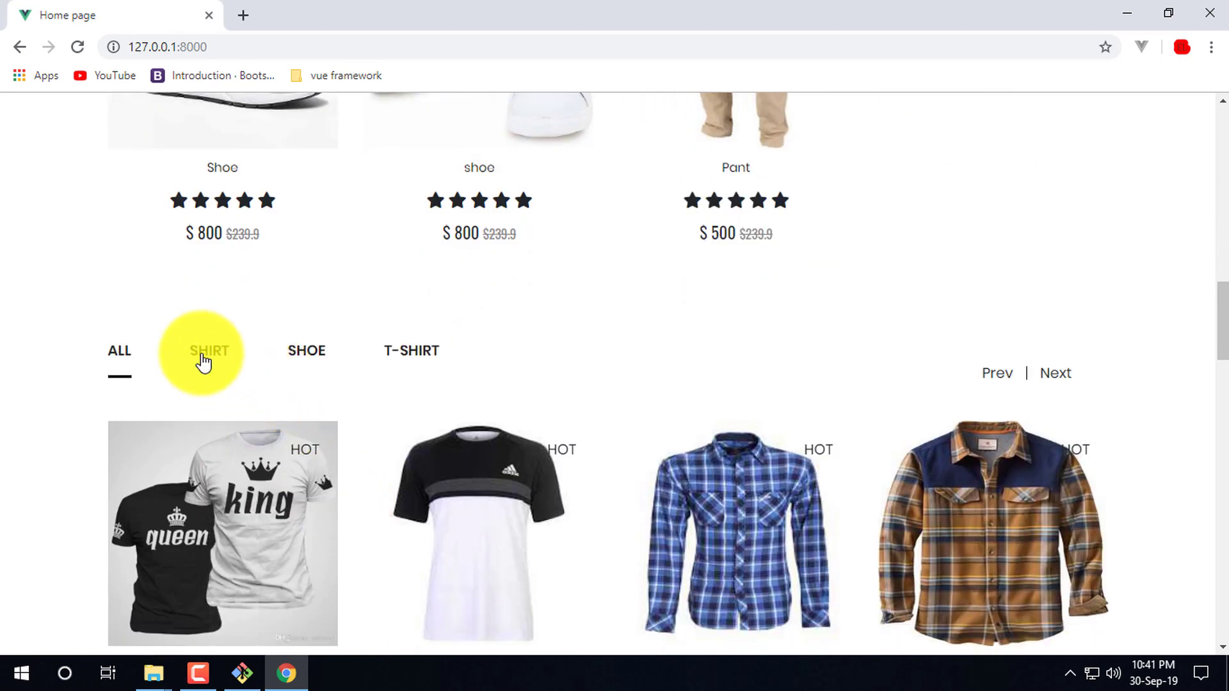
left_click(199, 352)
left_click(292, 352)
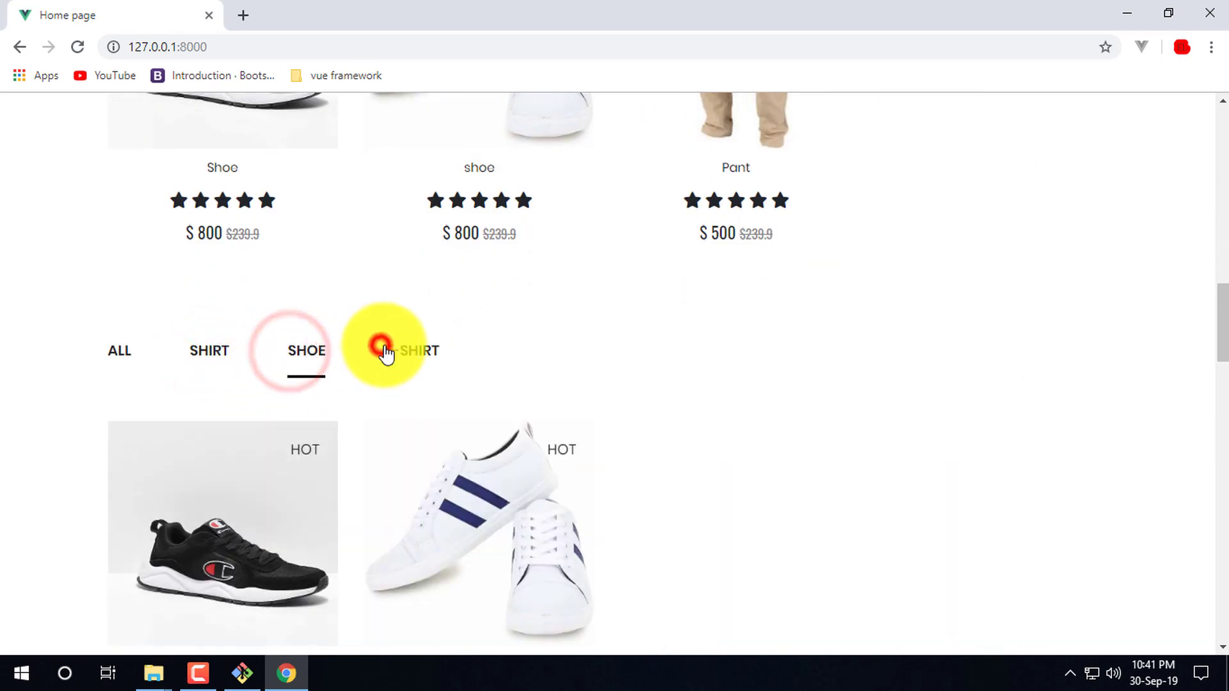
left_click(382, 349)
left_click(312, 362)
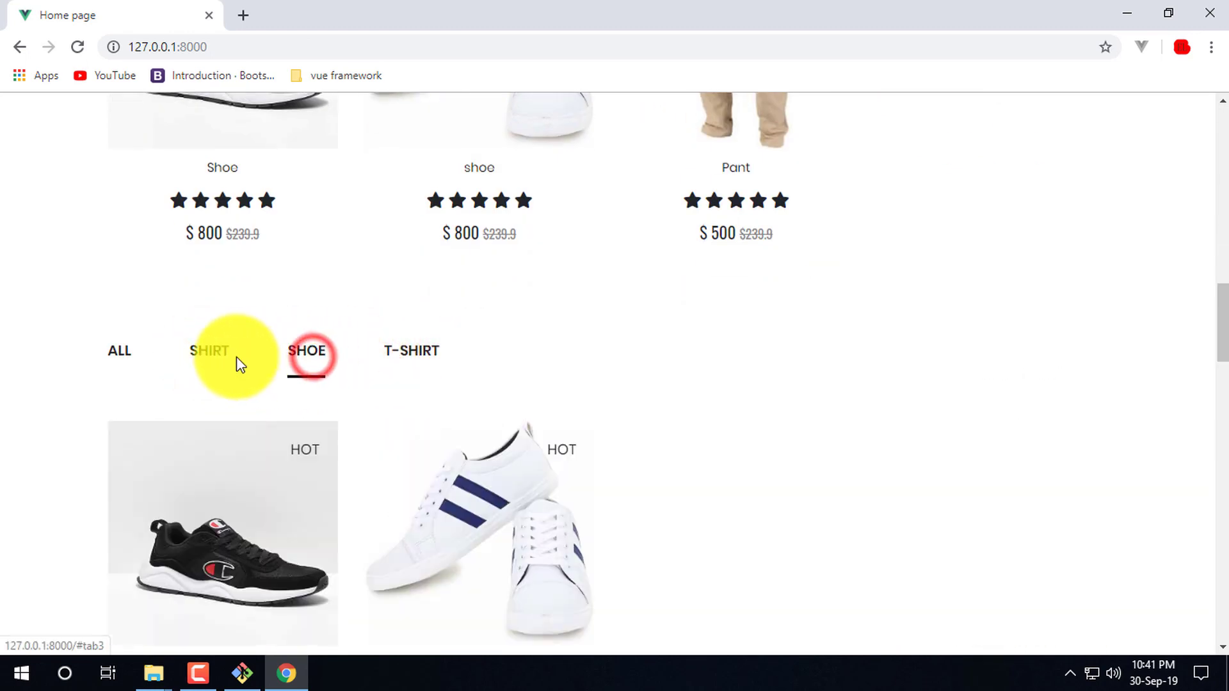
left_click(416, 504)
- Scroll through the striped $800 shoe's product details page
scroll(631, 400, "down", 8)
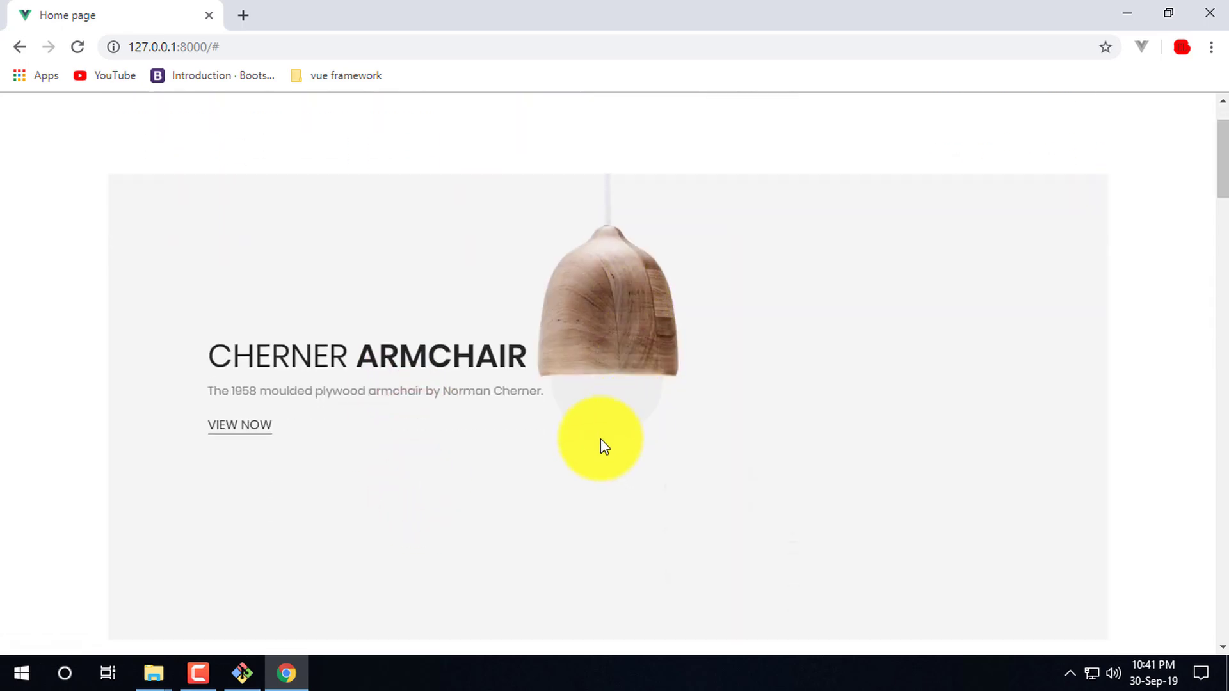
scroll(342, 471, "down", 7)
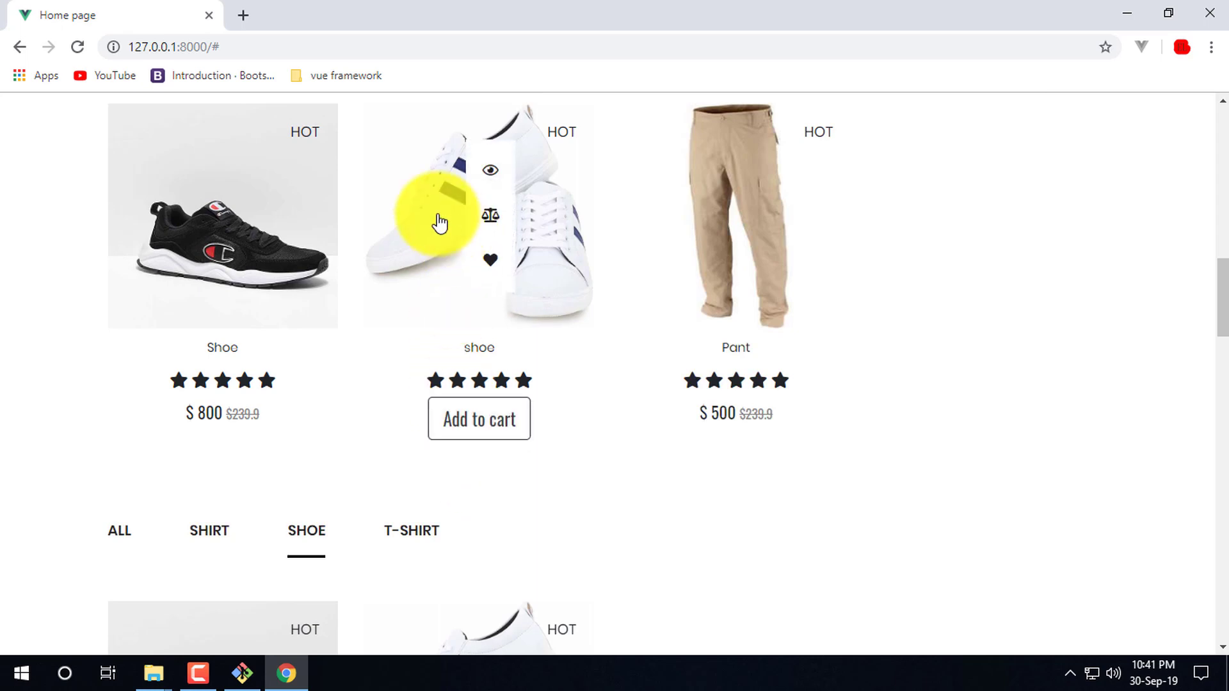
scroll(397, 474, "down", 15)
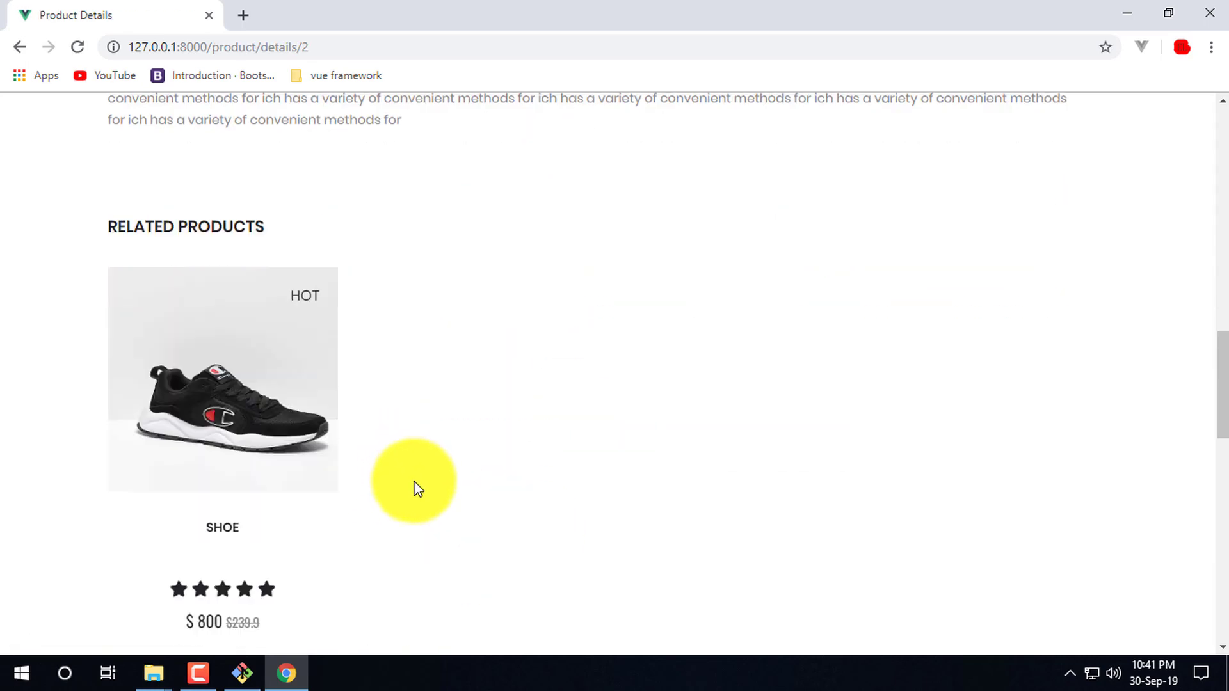
scroll(431, 437, "down", 6)
scroll(444, 414, "up", 14)
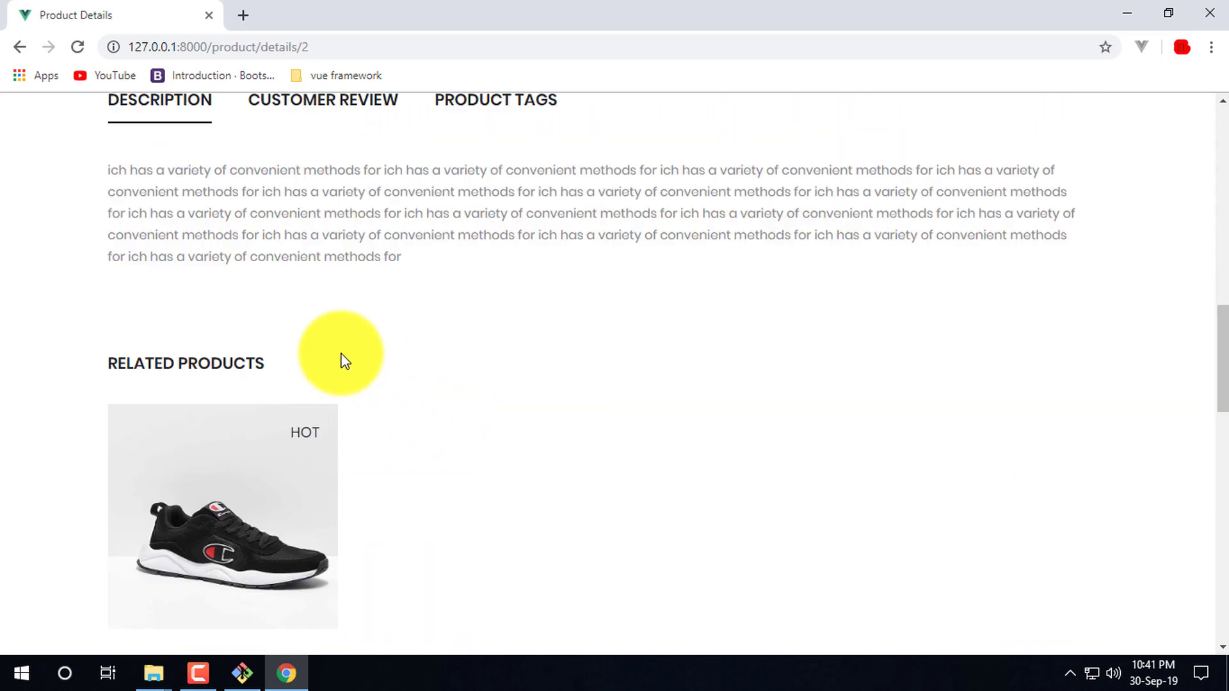
scroll(260, 445, "up", 4)
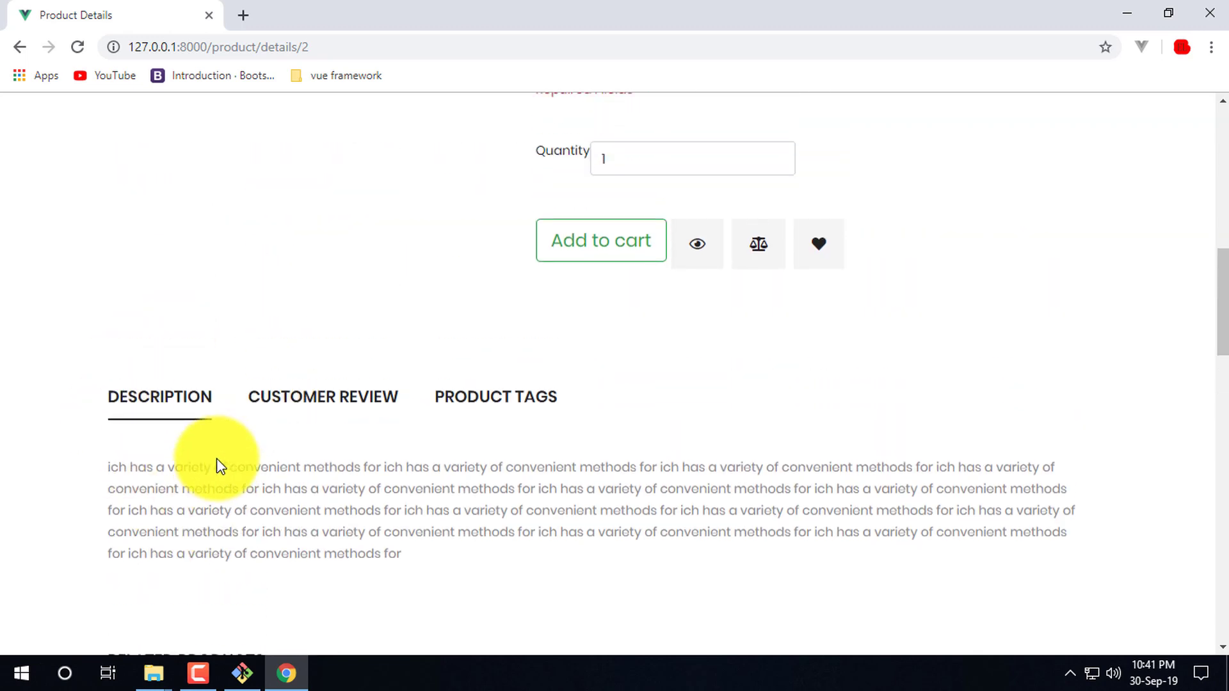
scroll(211, 448, "down", 5)
scroll(463, 294, "up", 12)
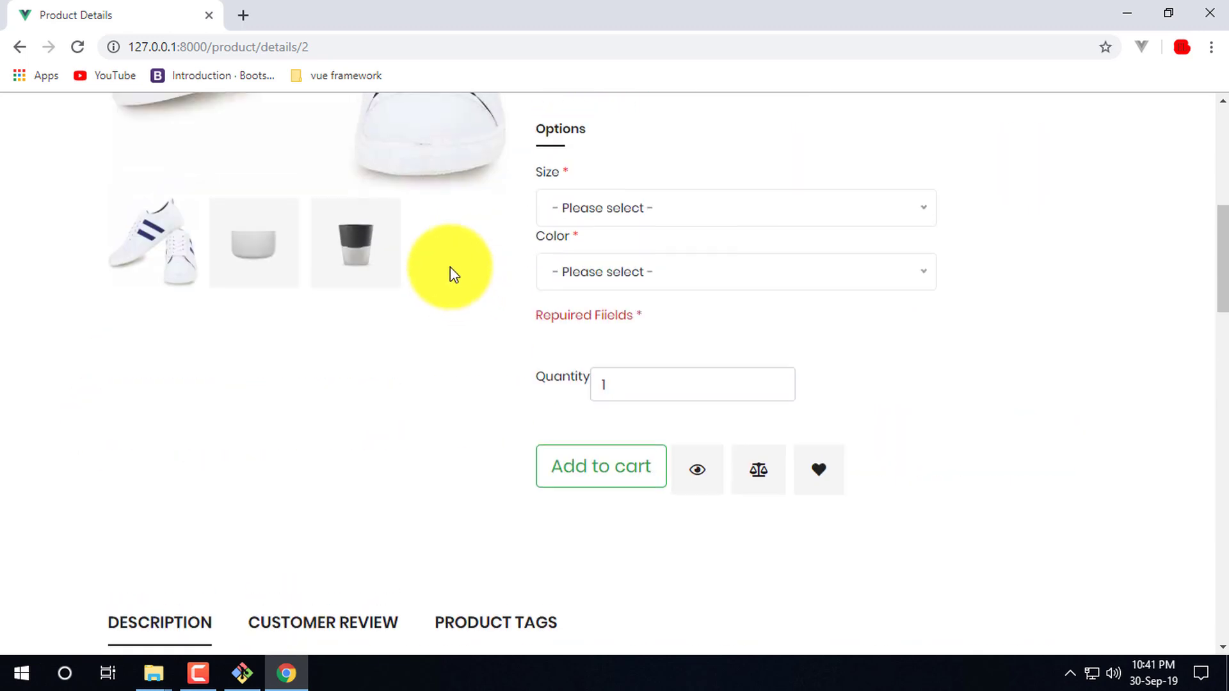
scroll(428, 480, "down", 4)
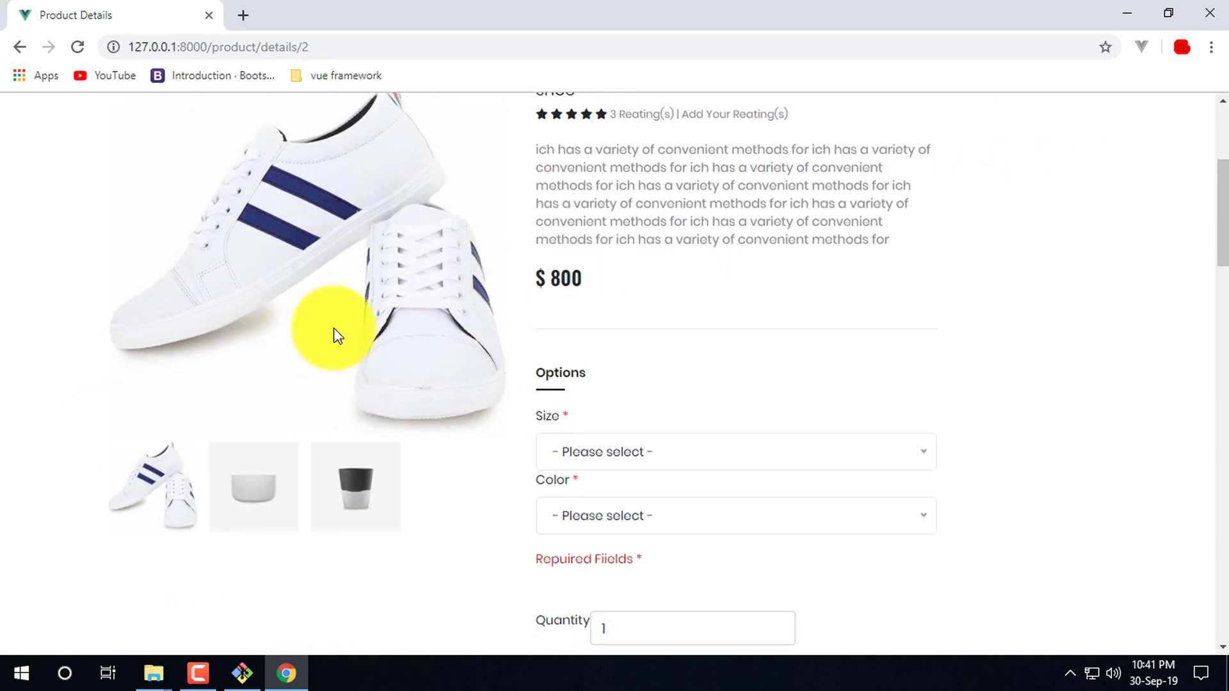
scroll(332, 318, "up", 3)
scroll(502, 444, "down", 15)
scroll(324, 478, "down", 1)
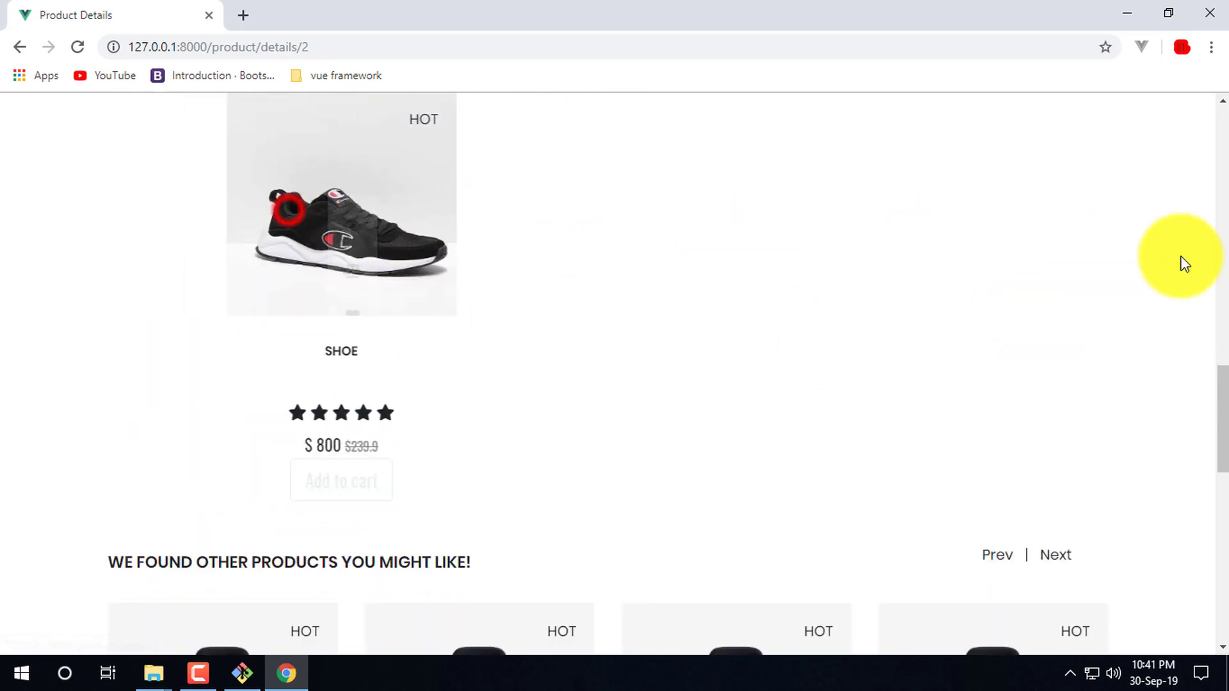
left_click(291, 182)
- Slide the suggested products carousel forward twice and back once
left_click(1000, 289)
left_click(1059, 553)
left_click(998, 555)
scroll(735, 365, "down", 1)
scroll(753, 343, "up", 6)
scroll(754, 342, "up", 15)
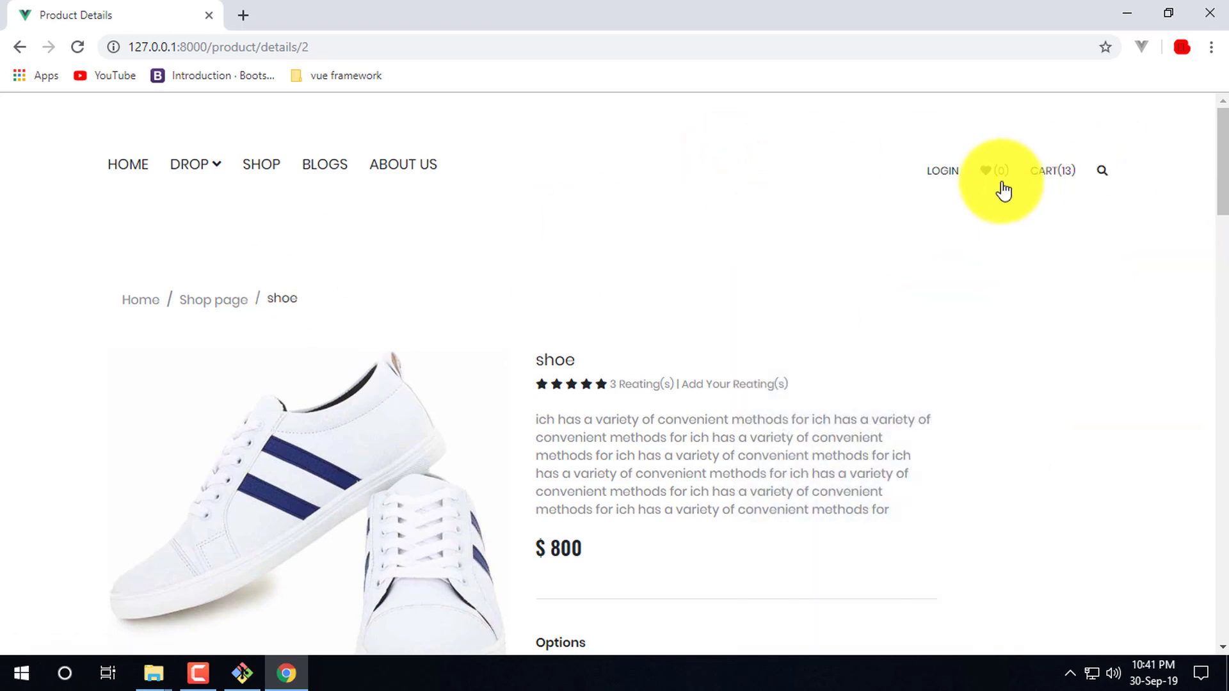
- Review the cart dropdown: shoes at quantities 5 and 4, totalling $9600
mouse_move(1056, 197)
scroll(1024, 256, "down", 3)
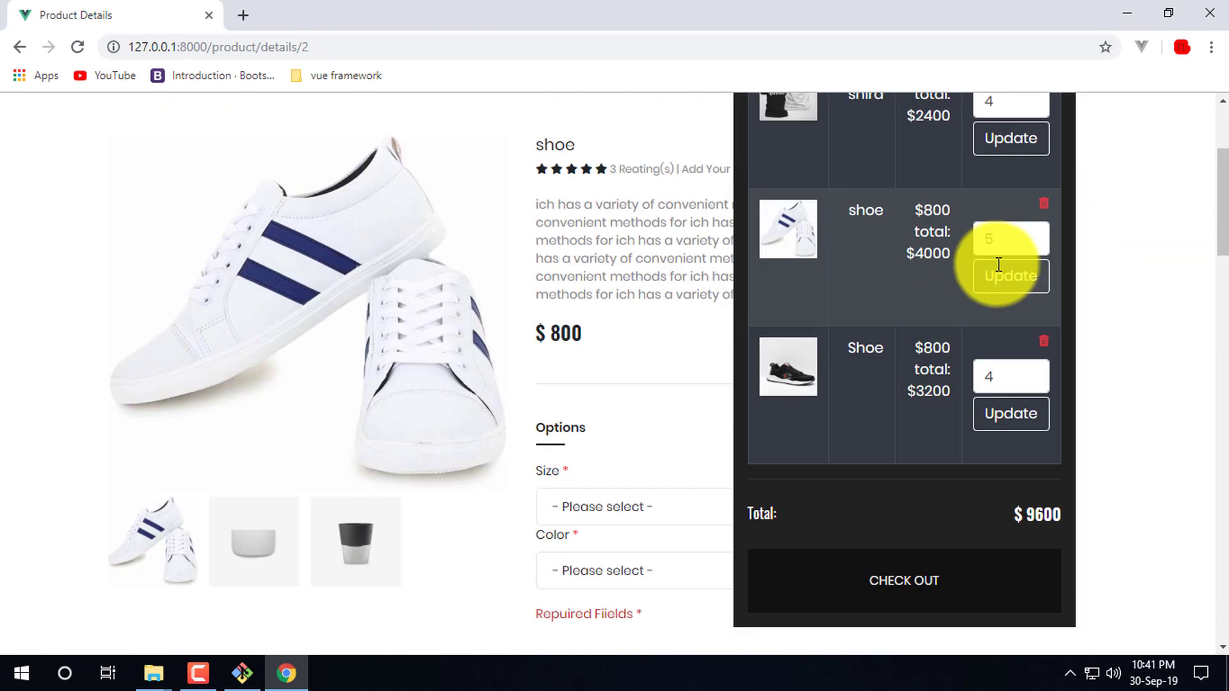
scroll(934, 487, "down", 4)
middle_click(1083, 365)
scroll(1070, 312, "up", 7)
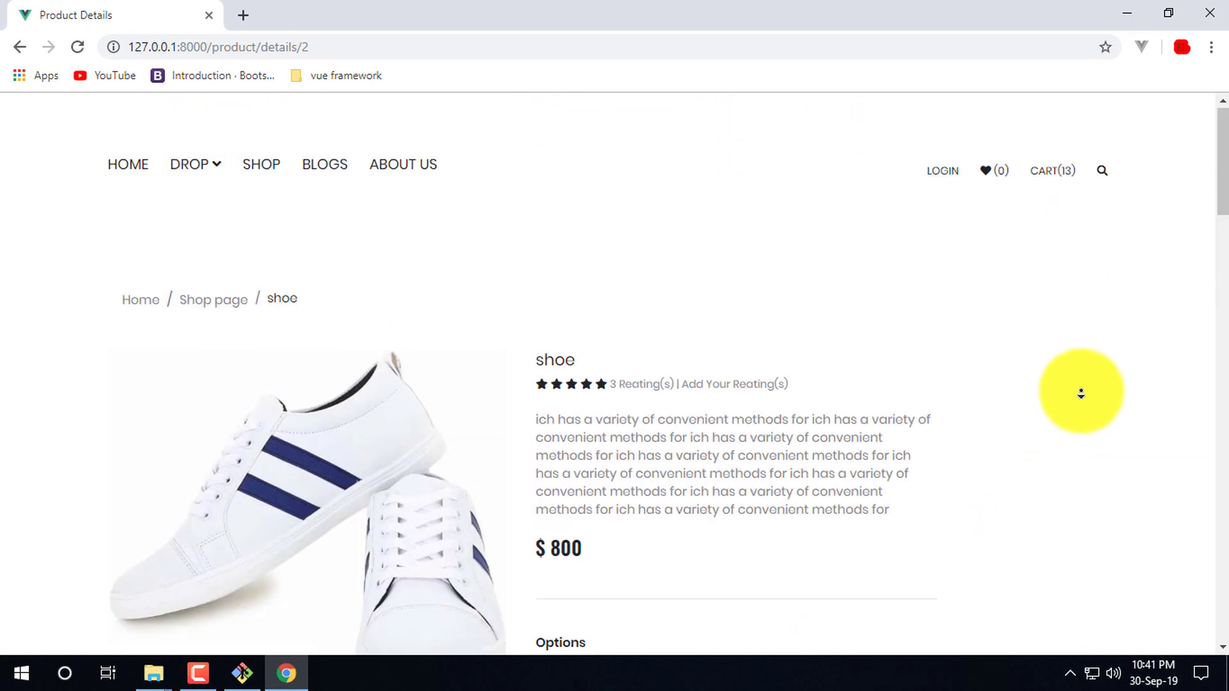
scroll(905, 494, "down", 20)
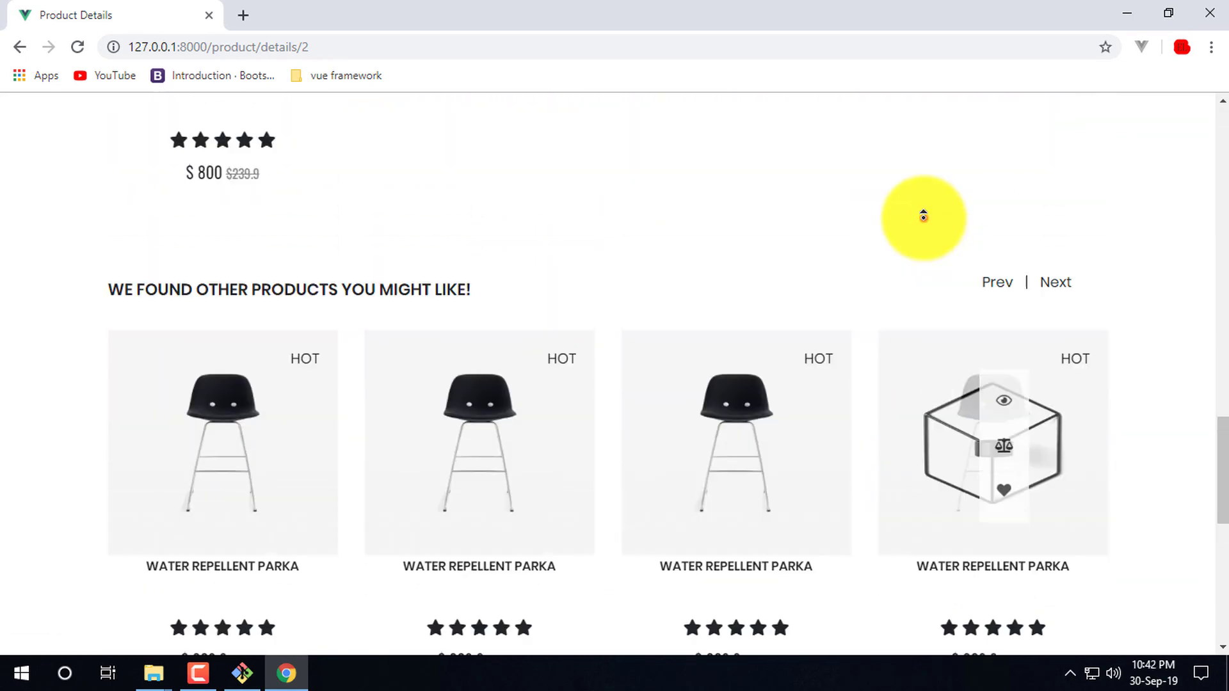
middle_click(921, 218)
scroll(1075, 377, "up", 10)
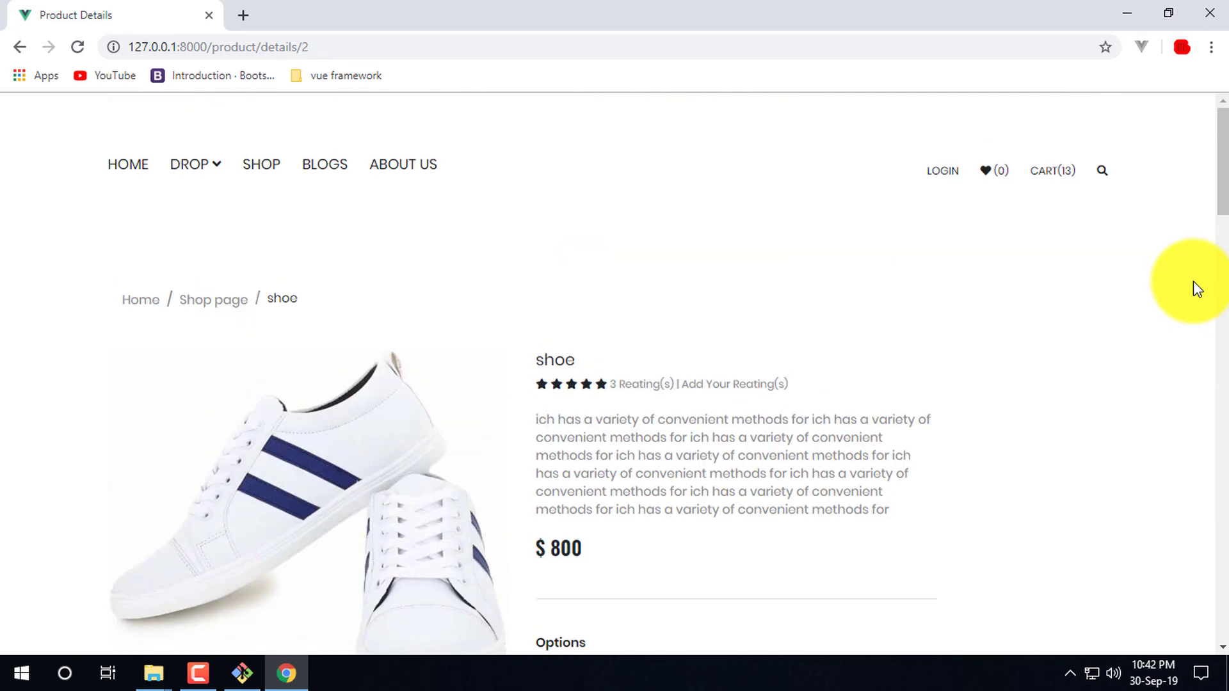
mouse_move(1054, 192)
scroll(896, 416, "down", 4)
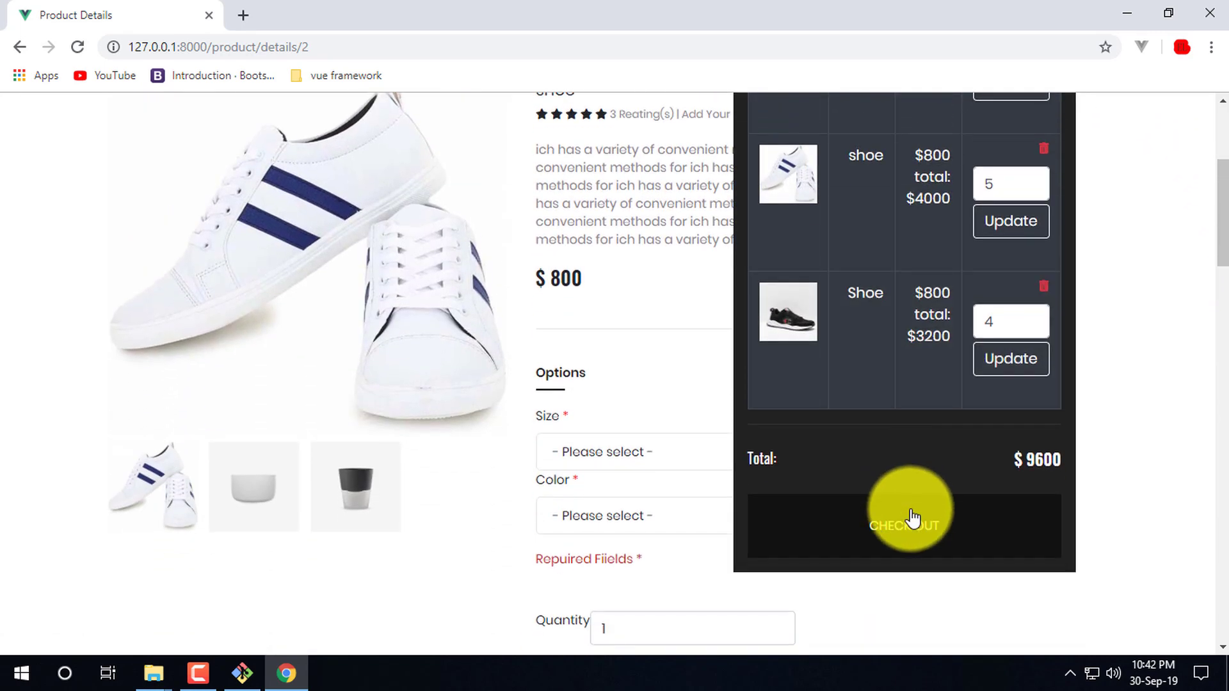
- Proceed from the cart to the checkout registration form
left_click(911, 532)
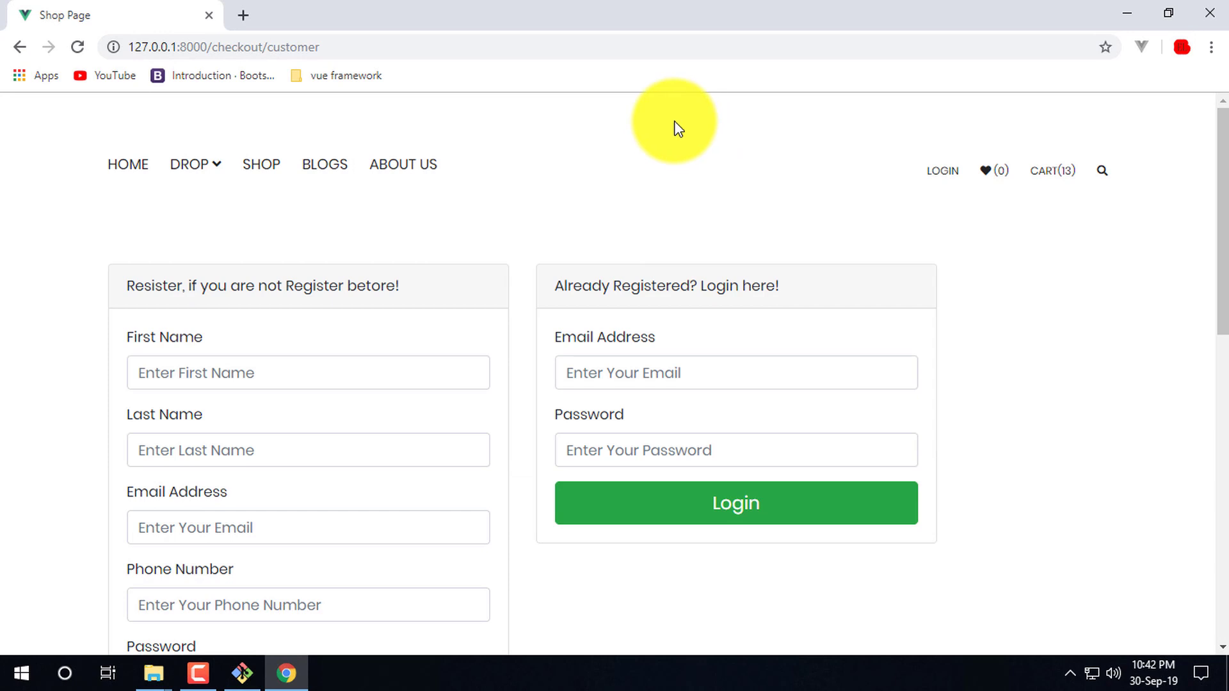
left_click(717, 93)
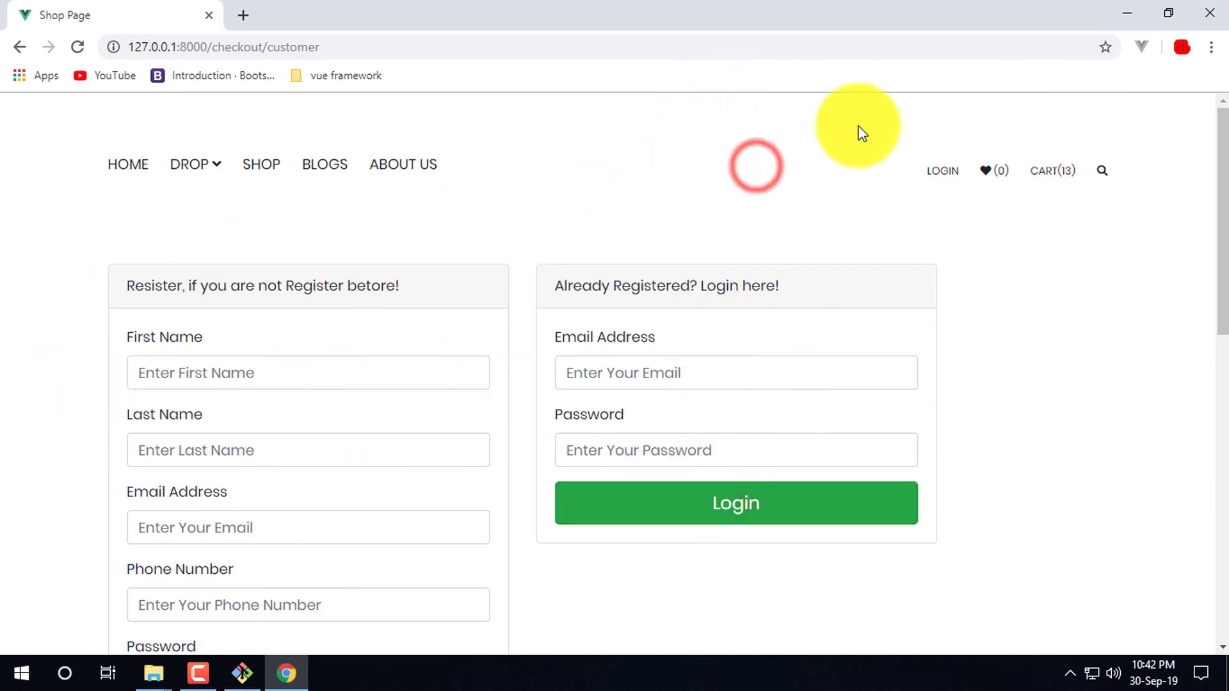
left_click(663, 132)
left_click(703, 132)
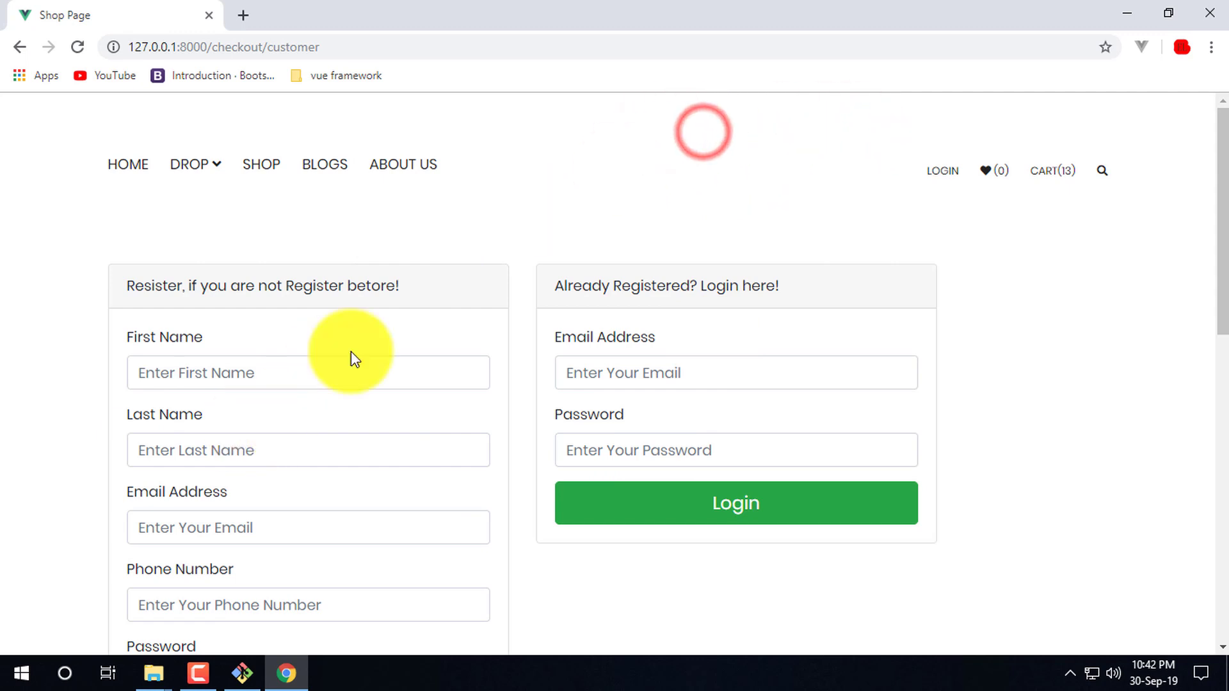
scroll(278, 391, "down", 3)
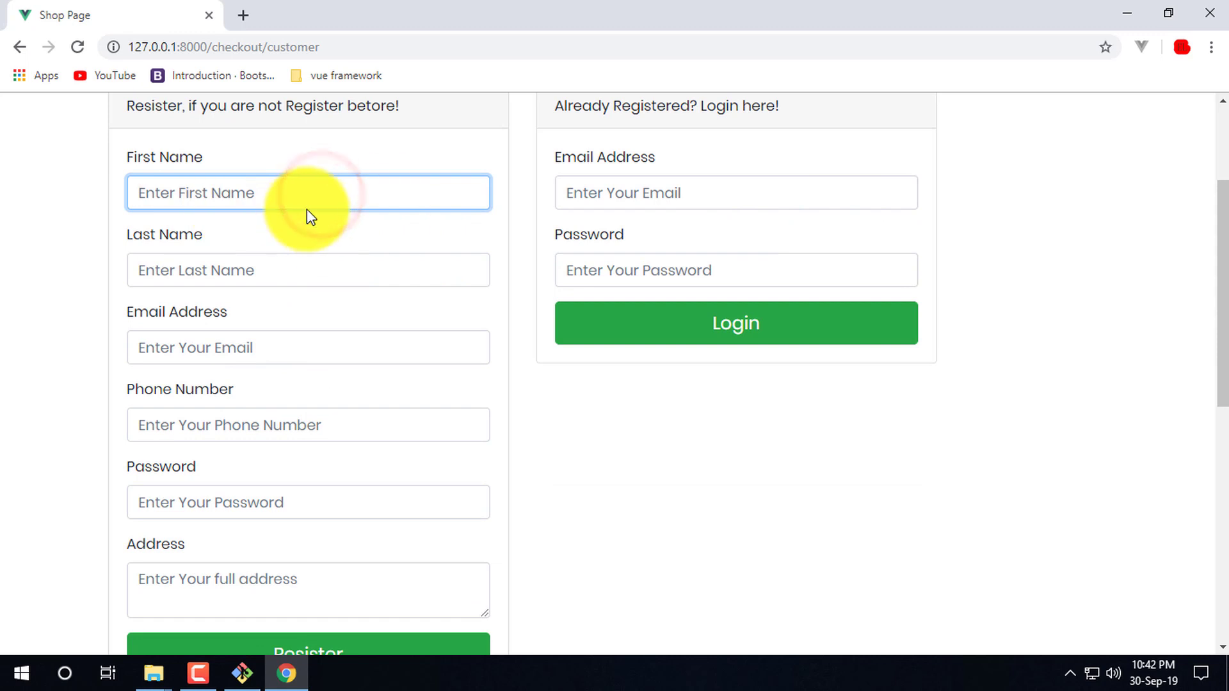
scroll(333, 331, "up", 3)
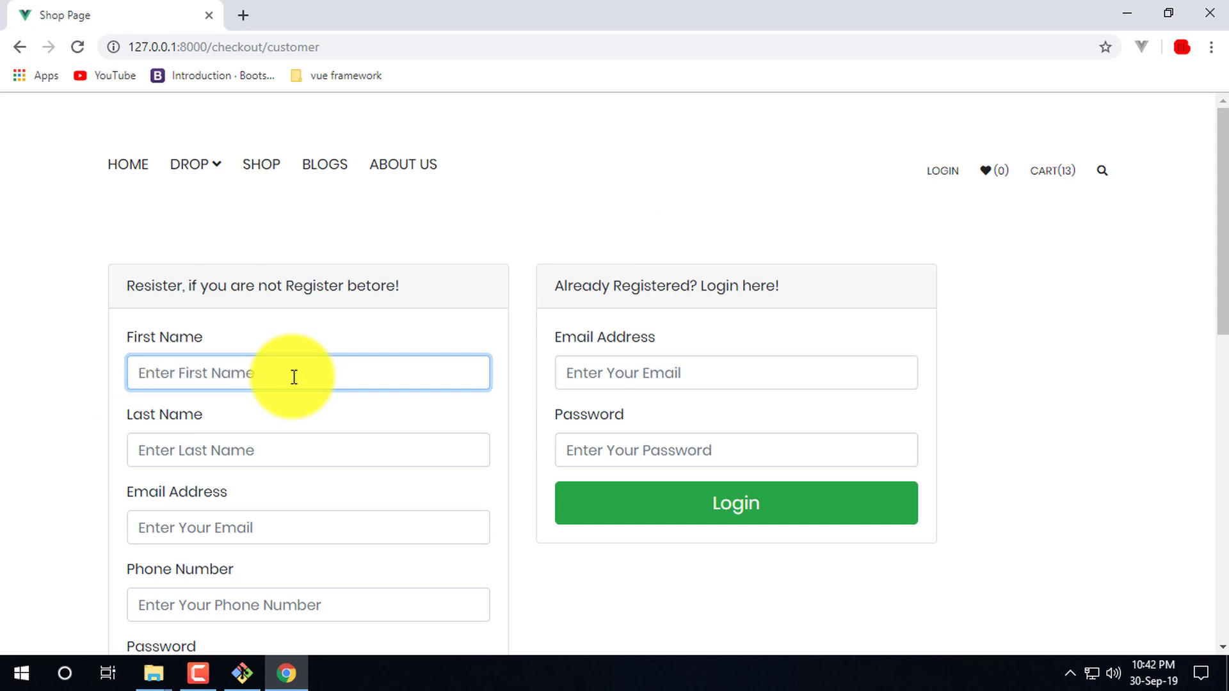
- Fill in the customer's first name, last name, e-mail and phone number
key("Tab")
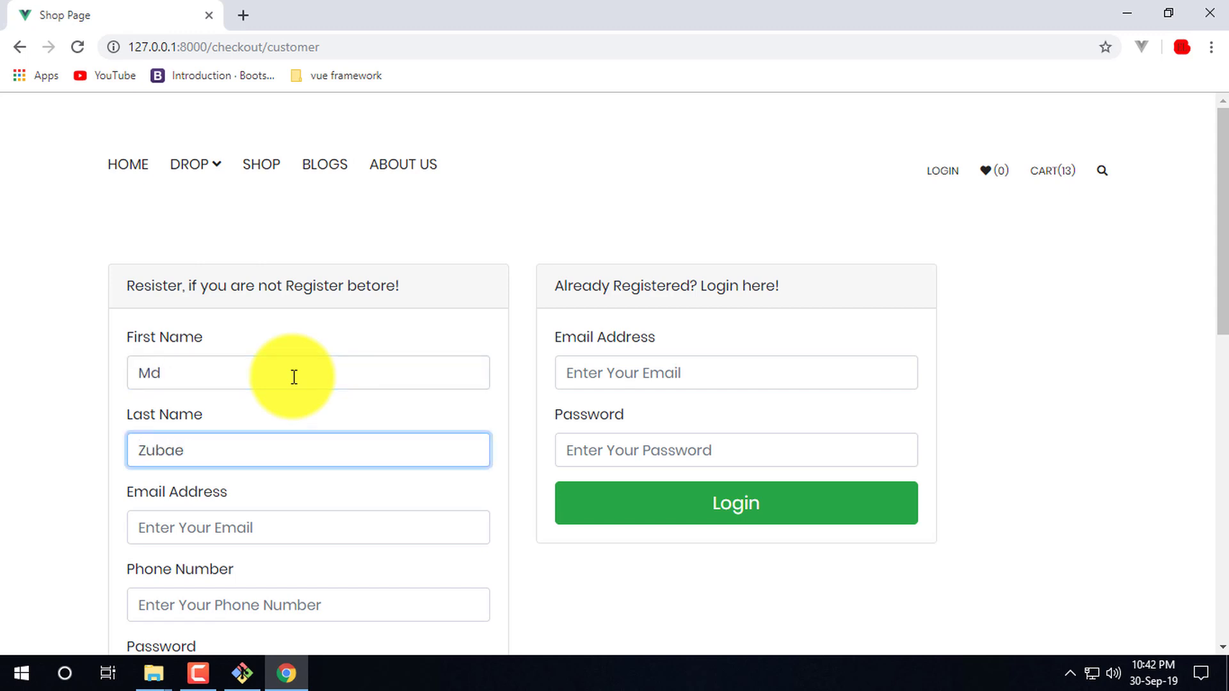
double_click(294, 377)
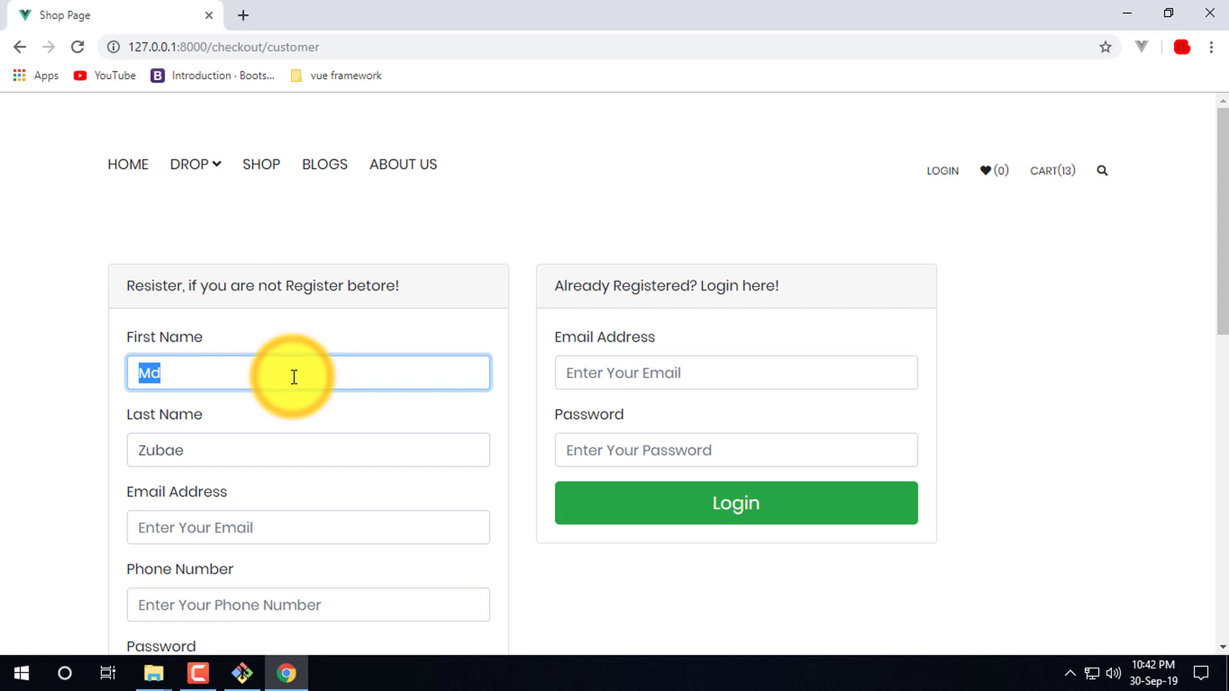
key("Tab")
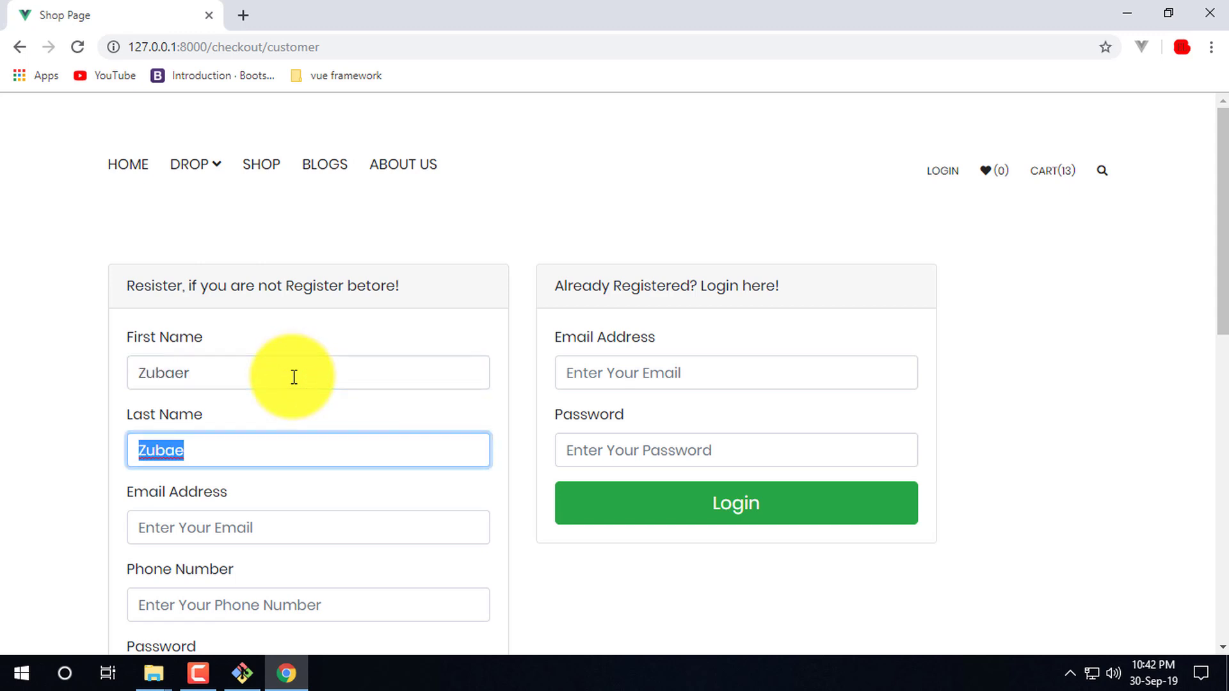
left_click(290, 525)
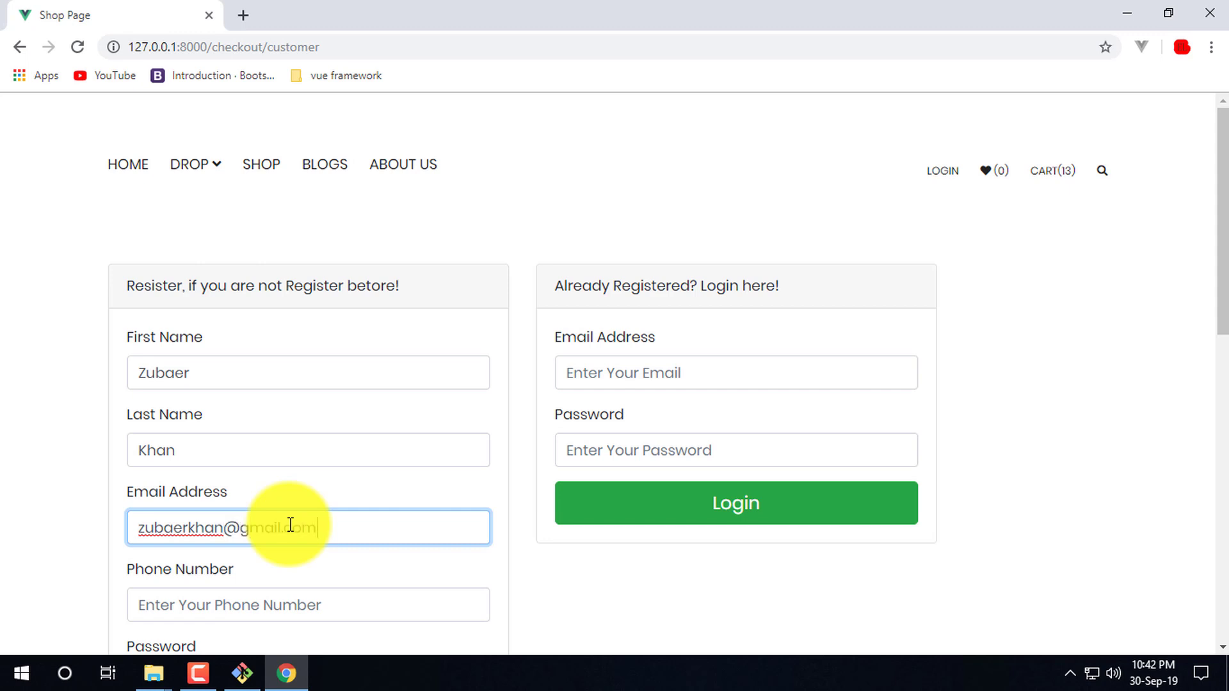
scroll(291, 531, "down", 4)
left_click(314, 336)
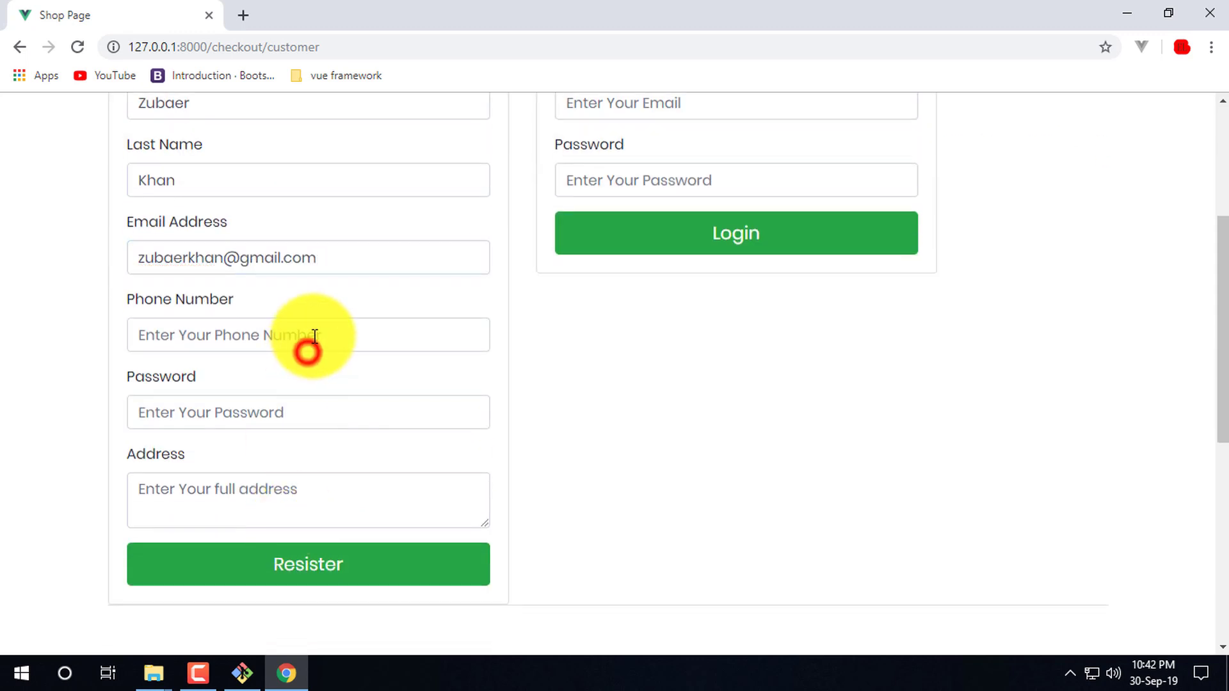
type("00110.1651")
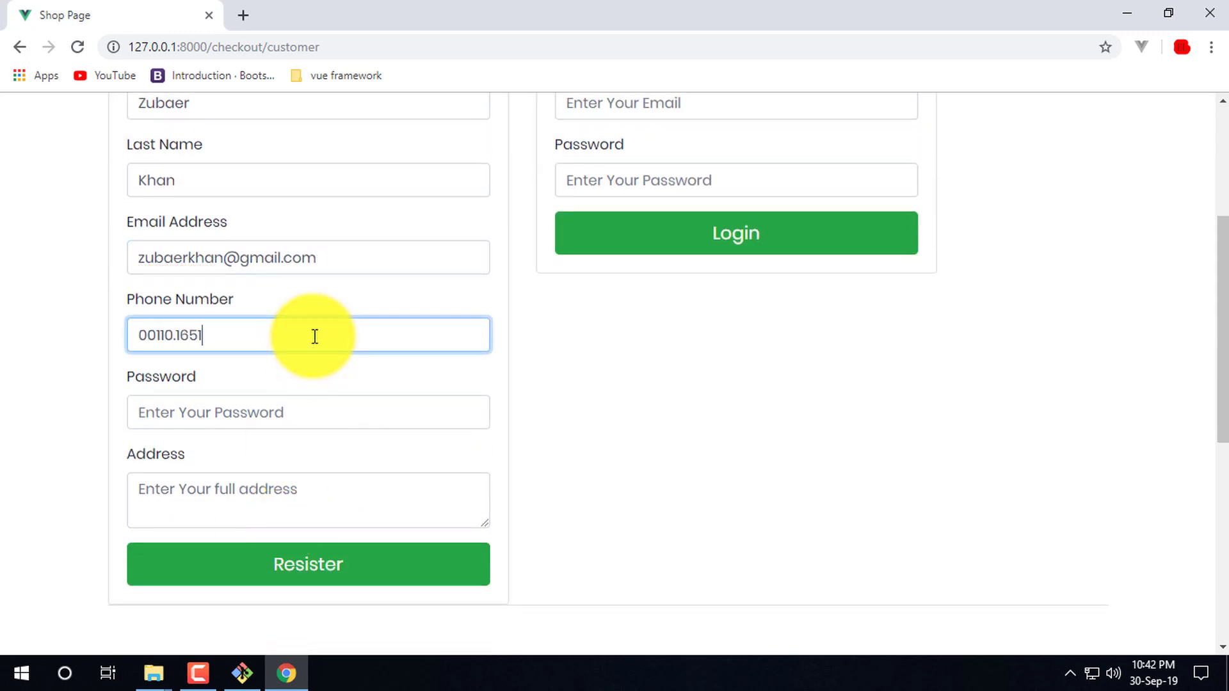
left_click(288, 405)
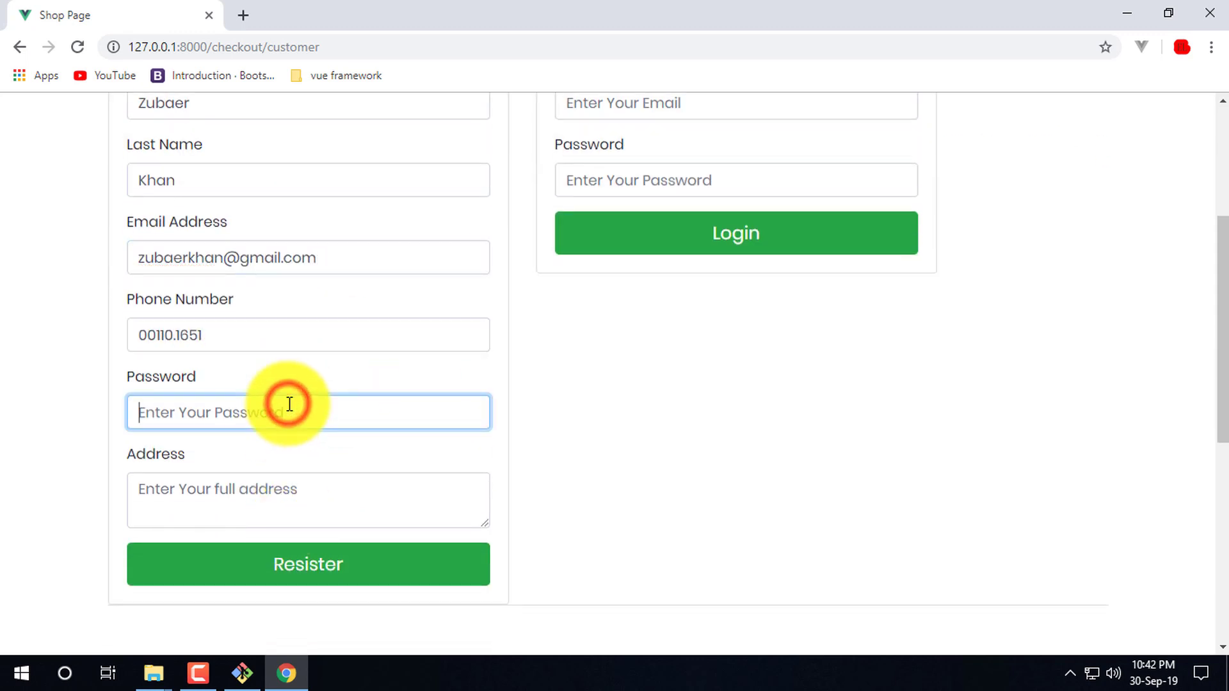
- Copy text from the e-mail field and paste it in as the account password
double_click(192, 258)
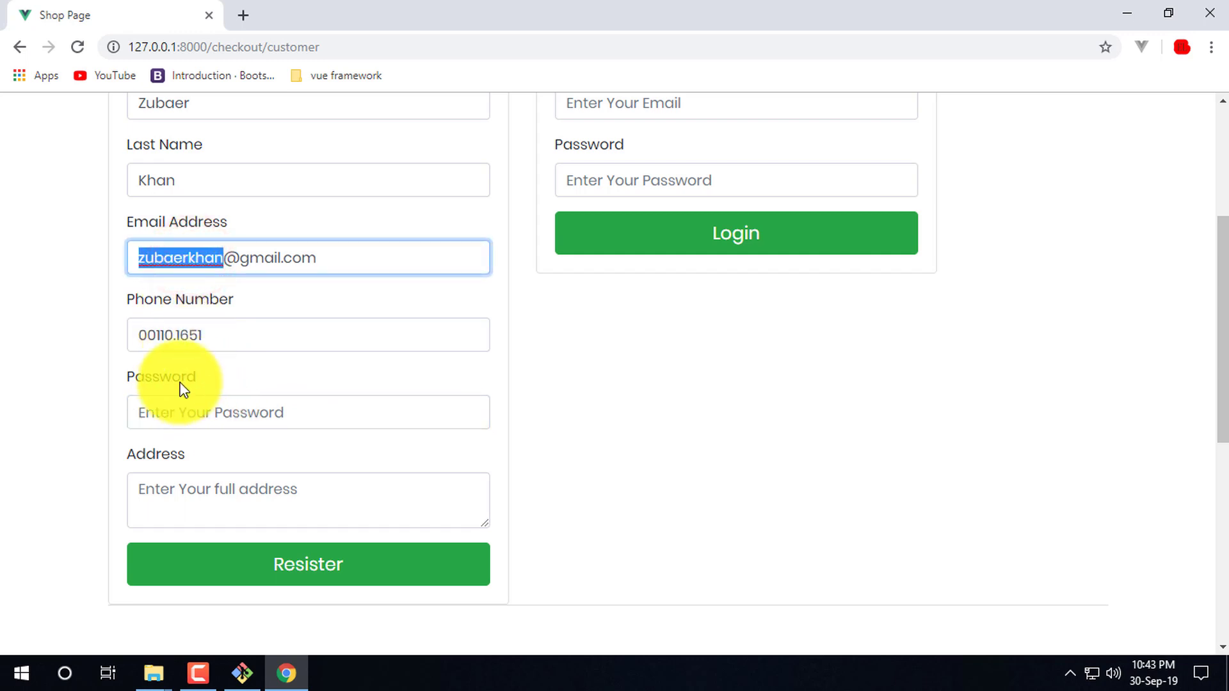
key("ctrl+c")
left_click(206, 327)
key("ctrl+v")
key("ctrl+z")
left_click(228, 413)
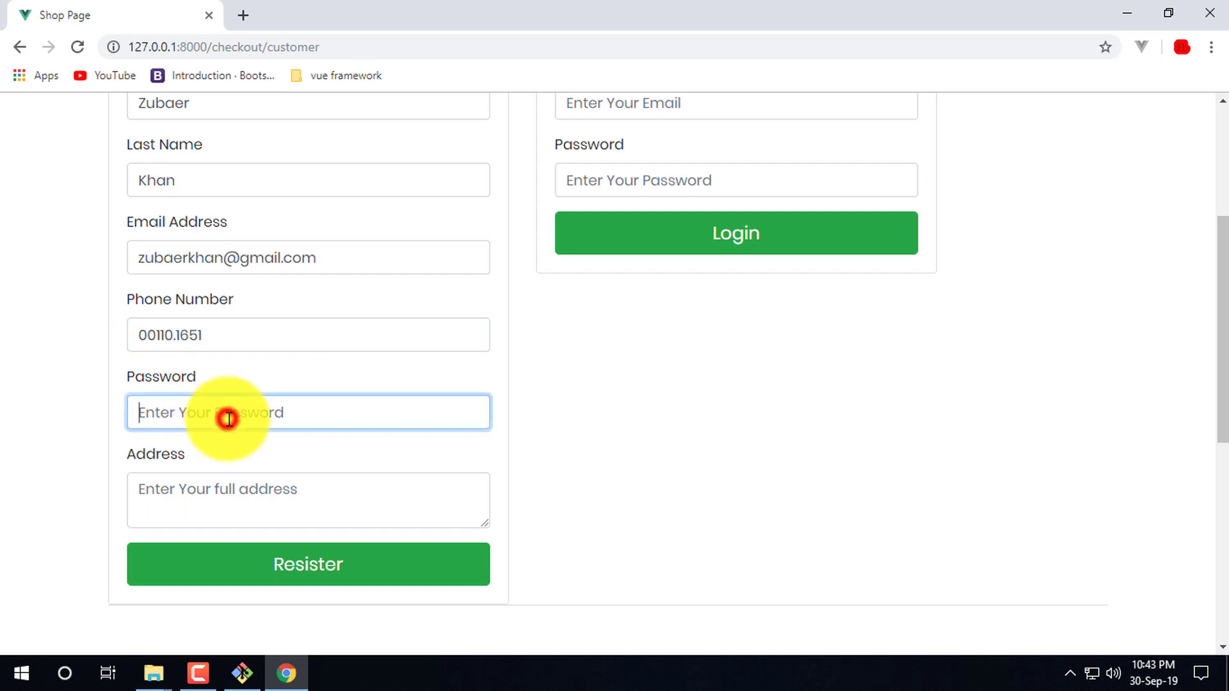
key("ctrl+v")
- Enter the customer's address and submit the registration
scroll(301, 417, "down", 3)
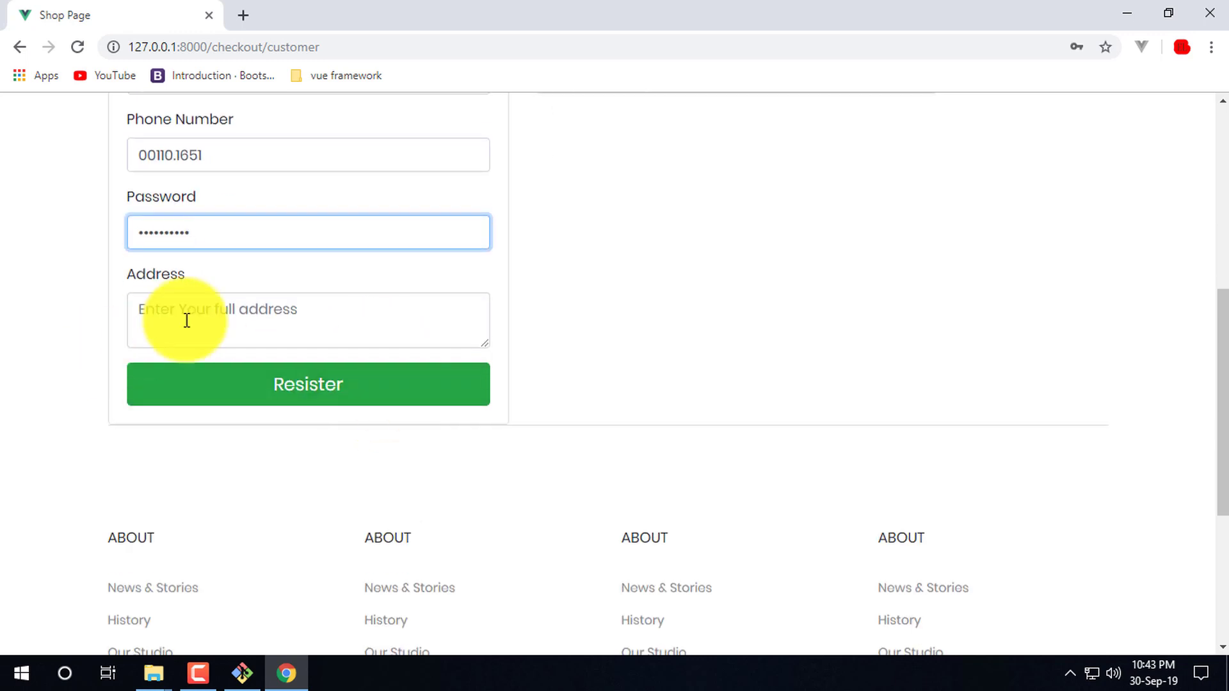
left_click(232, 314)
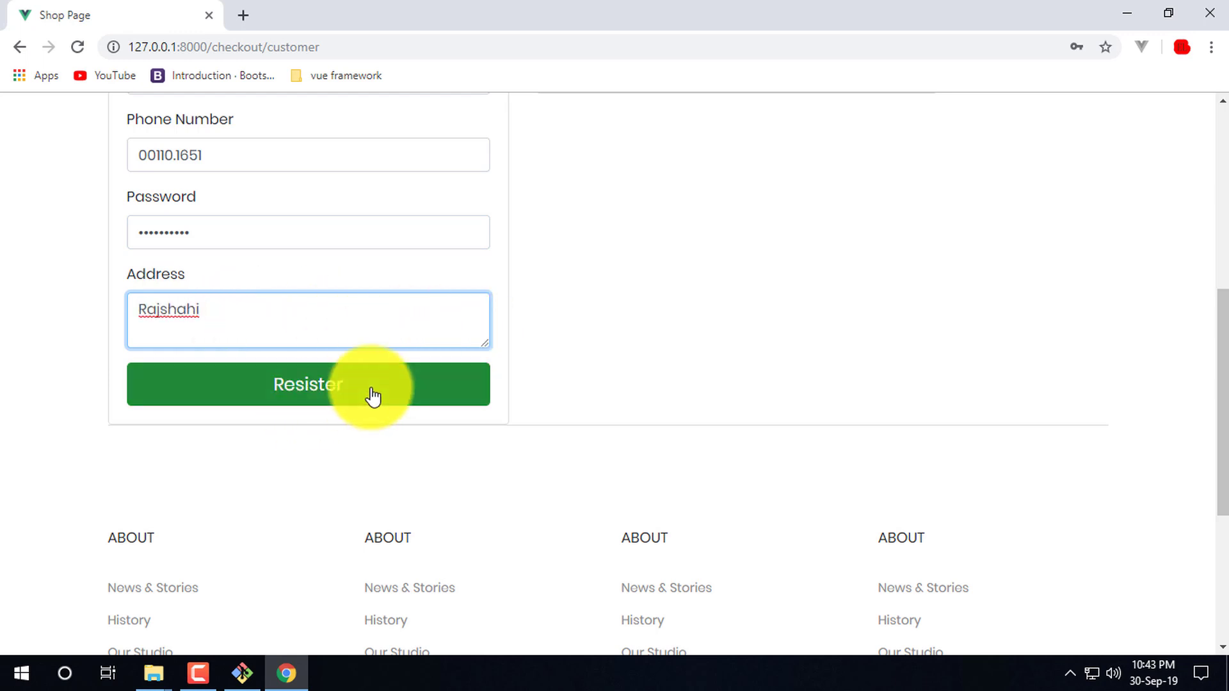
scroll(376, 280, "up", 6)
scroll(377, 281, "down", 6)
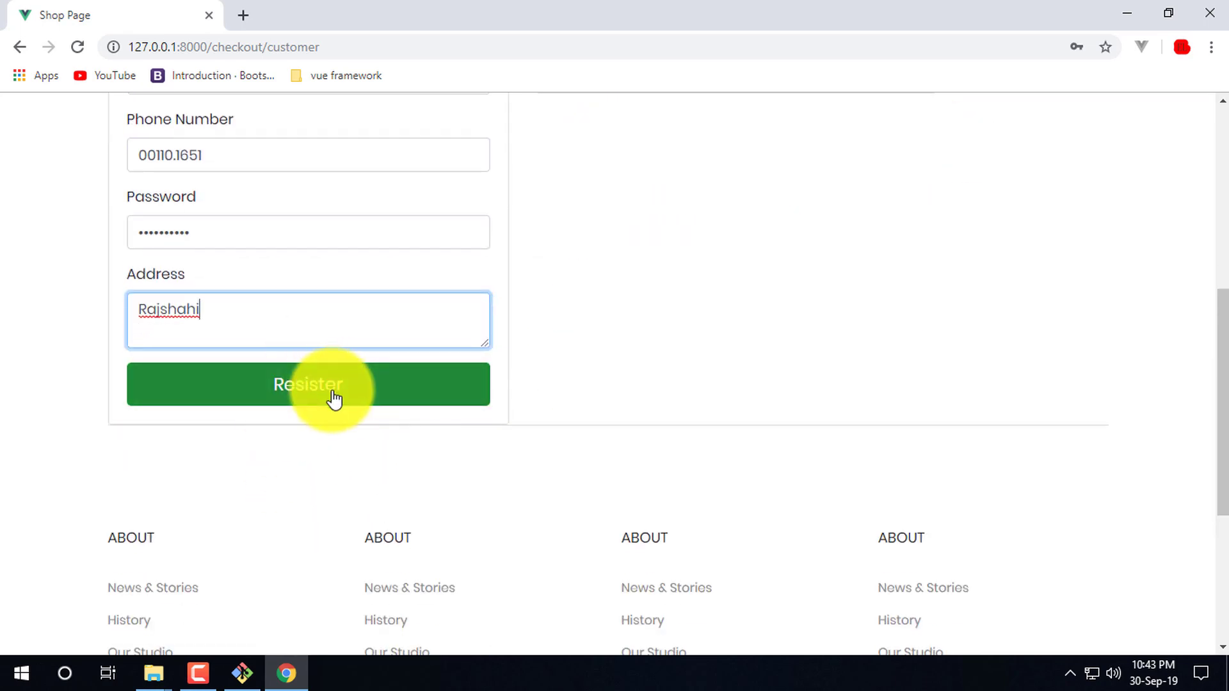
left_click(364, 390)
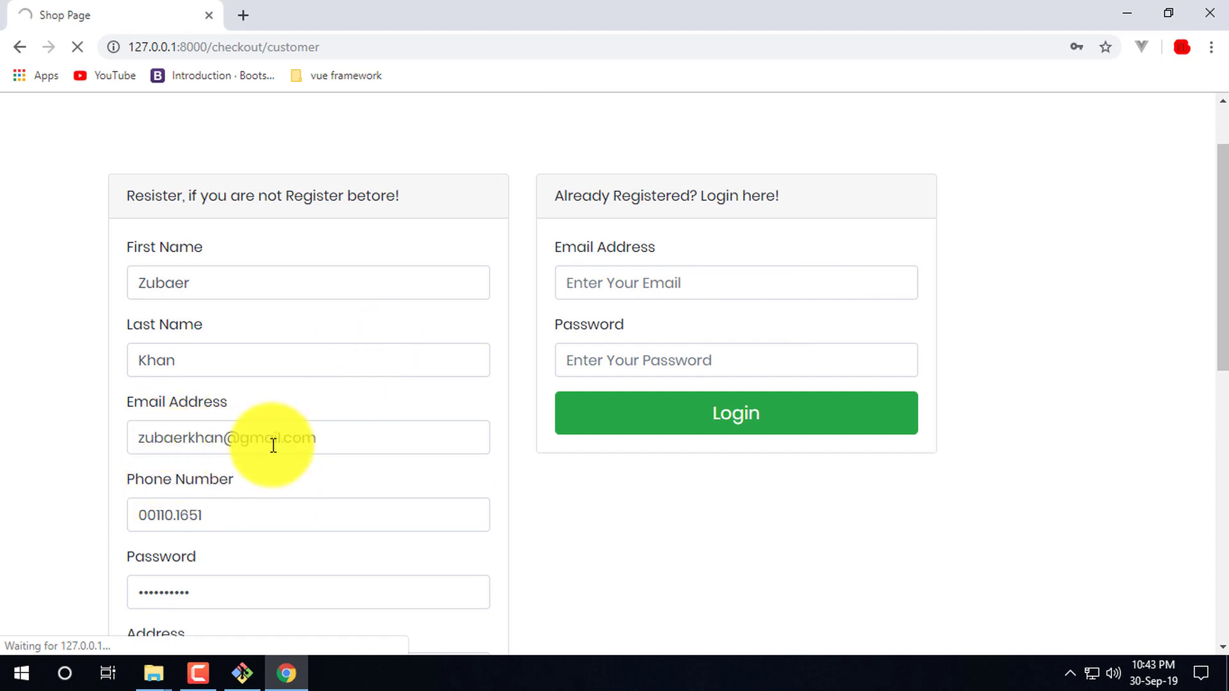
- Dismiss the save-password bubble and review the prefilled shipping form
double_click(184, 440)
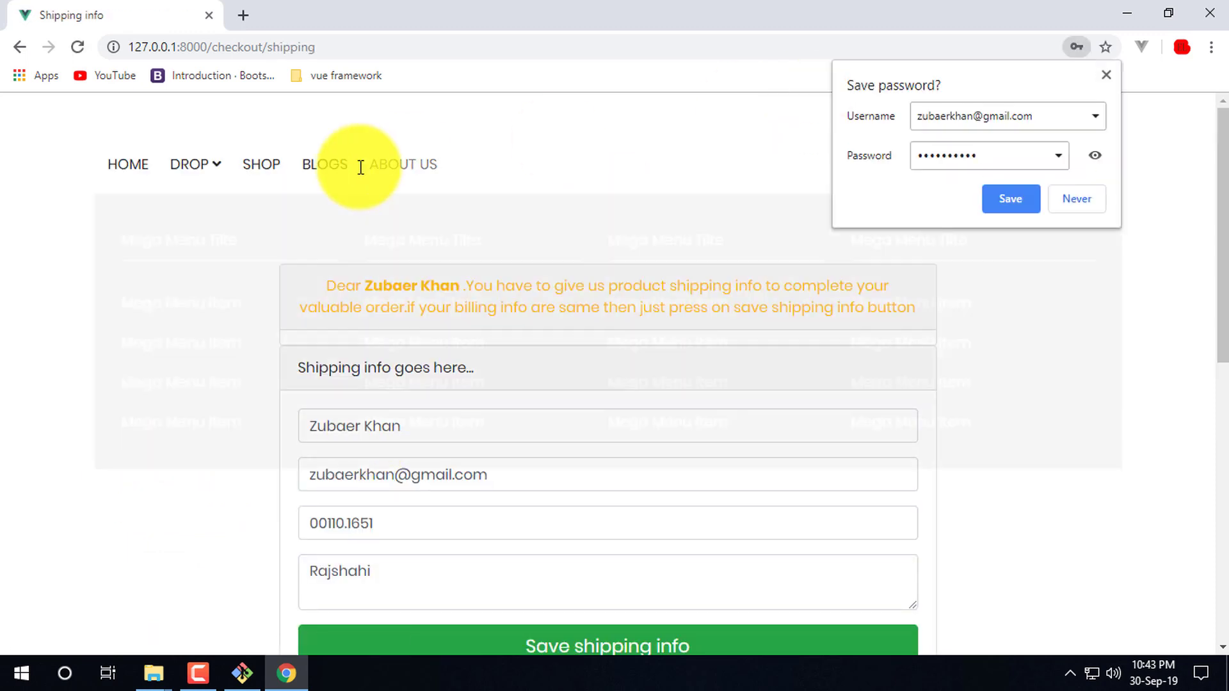
left_click(616, 170)
left_click(640, 119)
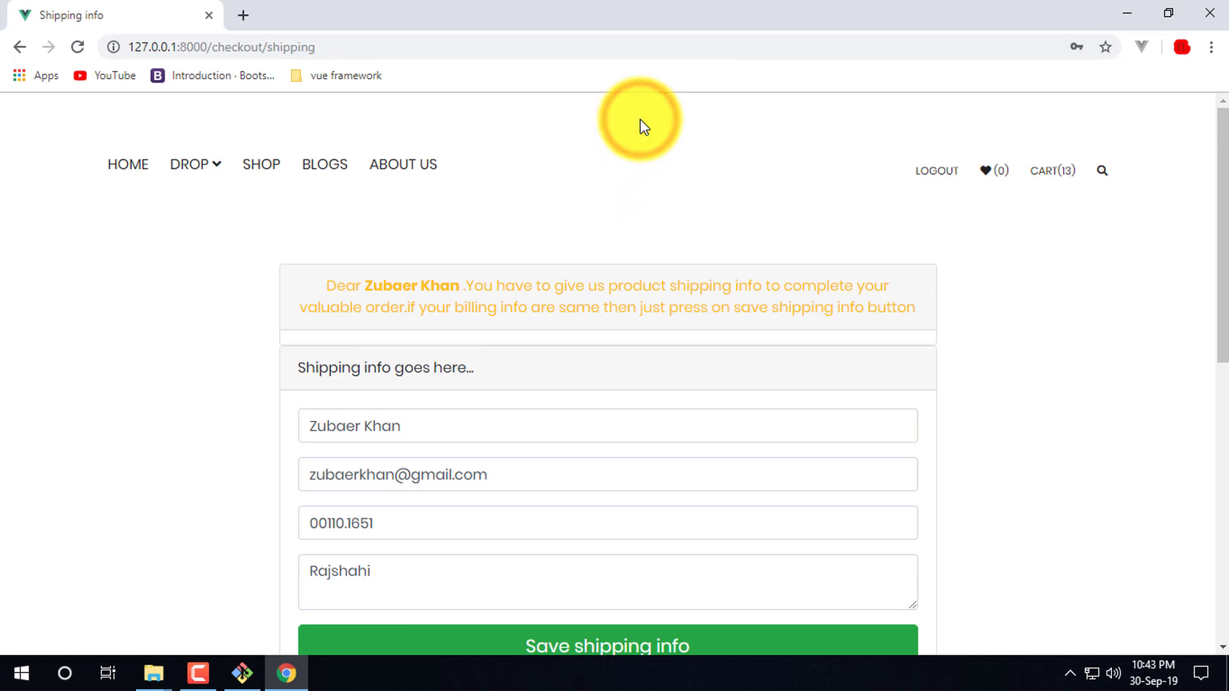
left_click(708, 123)
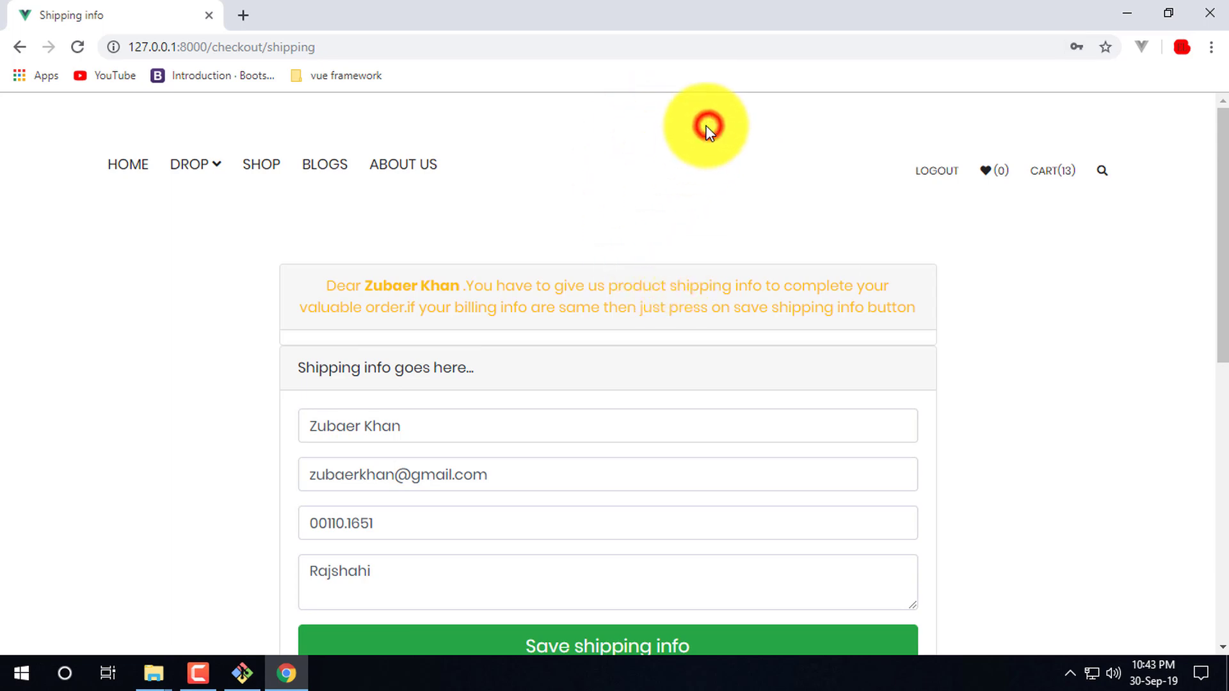
scroll(768, 212, "down", 4)
scroll(614, 556, "up", 4)
scroll(423, 384, "down", 2)
left_click(526, 333)
scroll(455, 349, "up", 2)
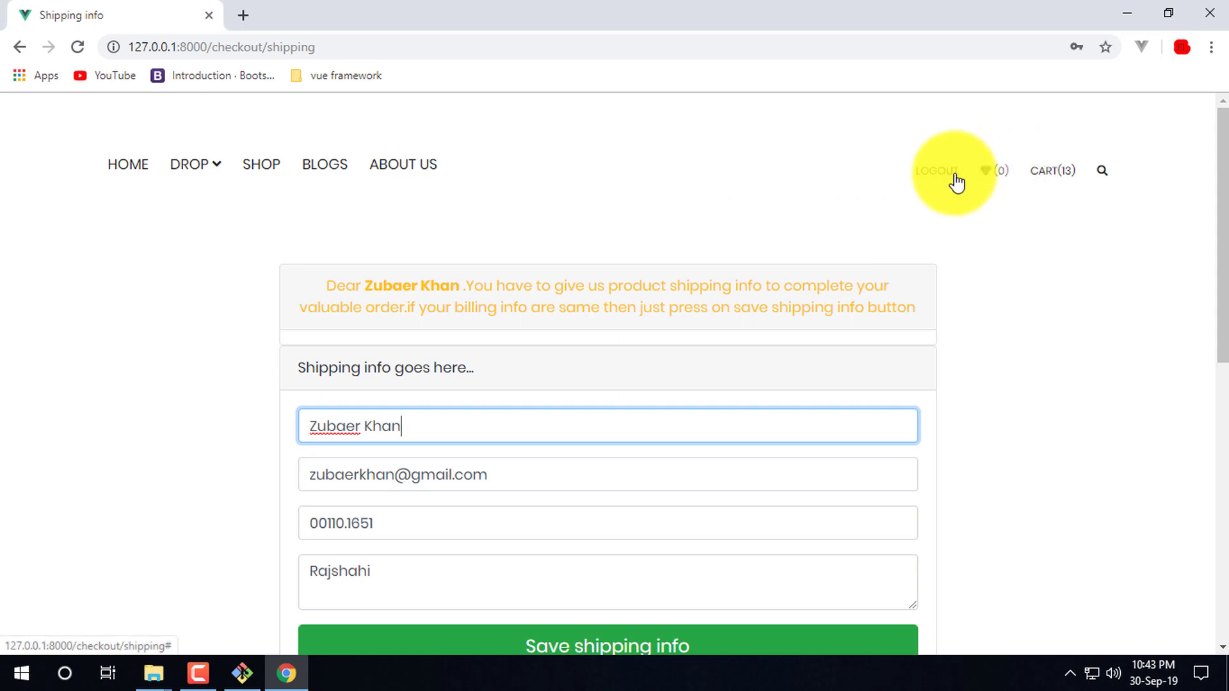
- Replace the shipping phone number with a new one and save the shipping info
left_click(662, 176)
scroll(384, 416, "down", 3)
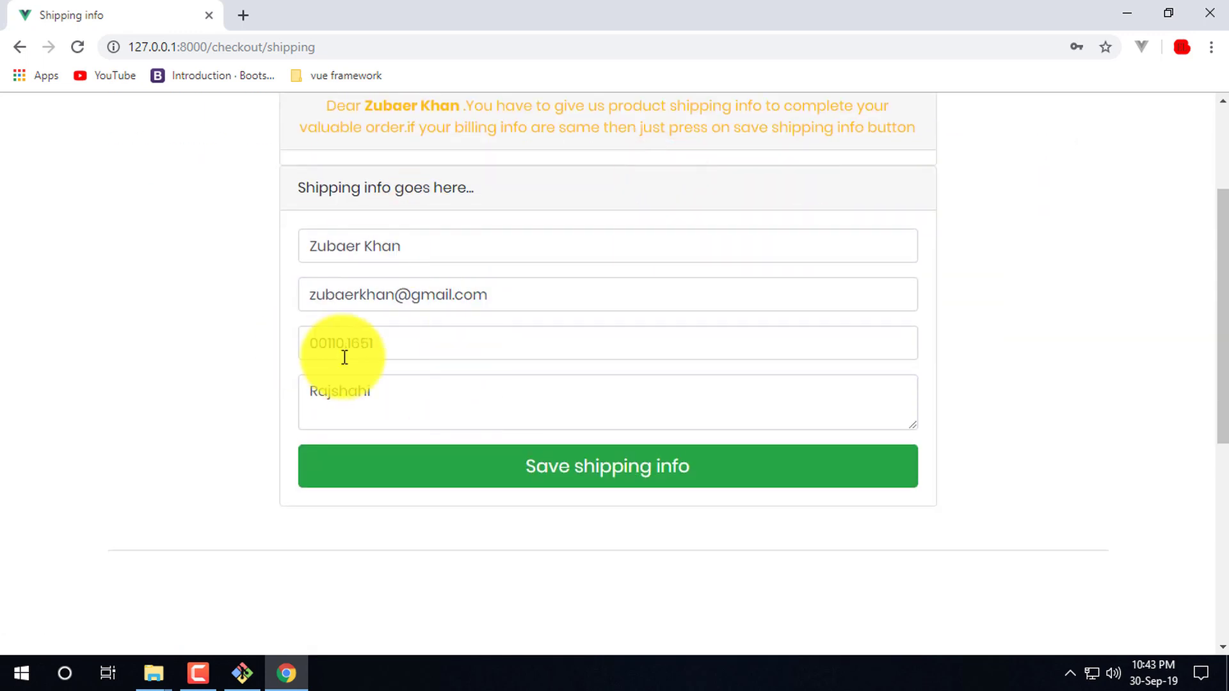
scroll(384, 205, "up", 1)
scroll(416, 288, "up", 1)
left_click(460, 335)
left_click(1103, 362)
left_click(537, 337)
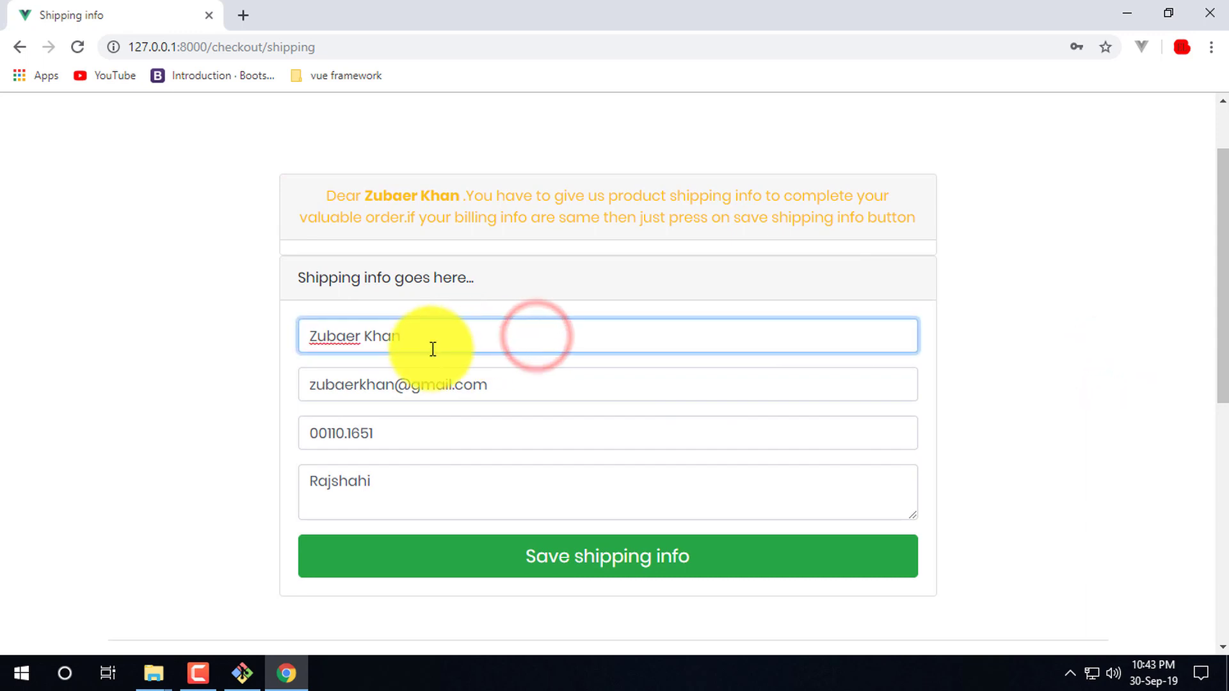
left_click_drag(425, 431, 275, 446)
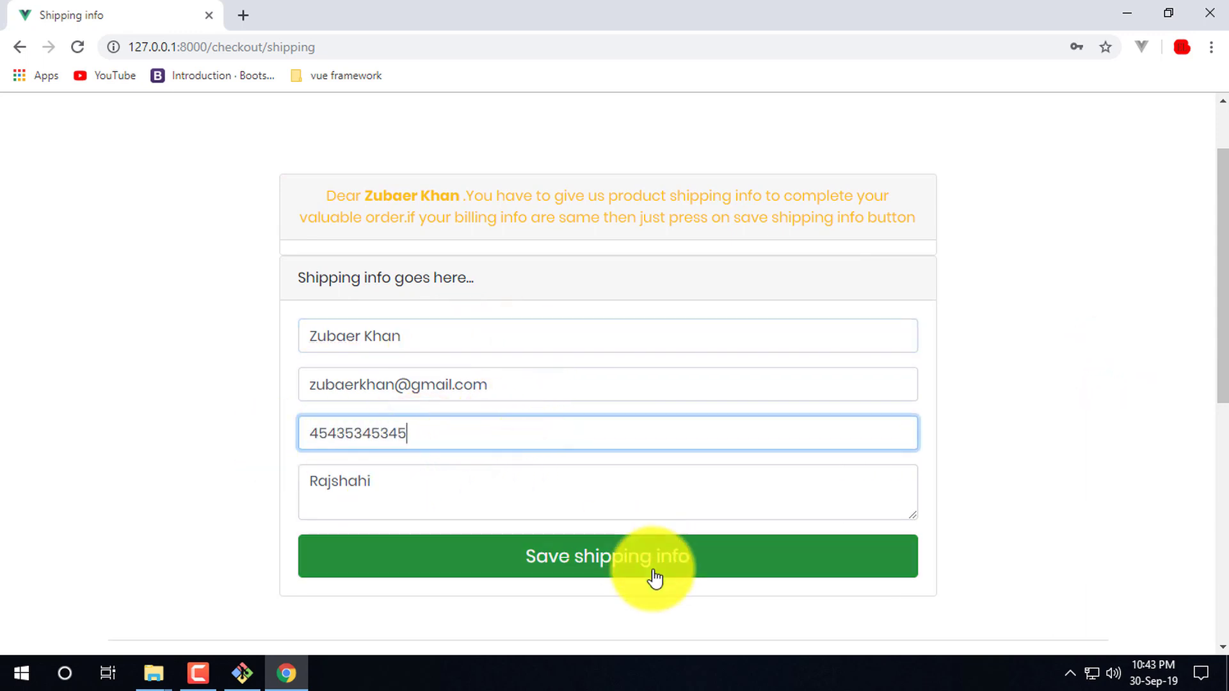
left_click(681, 561)
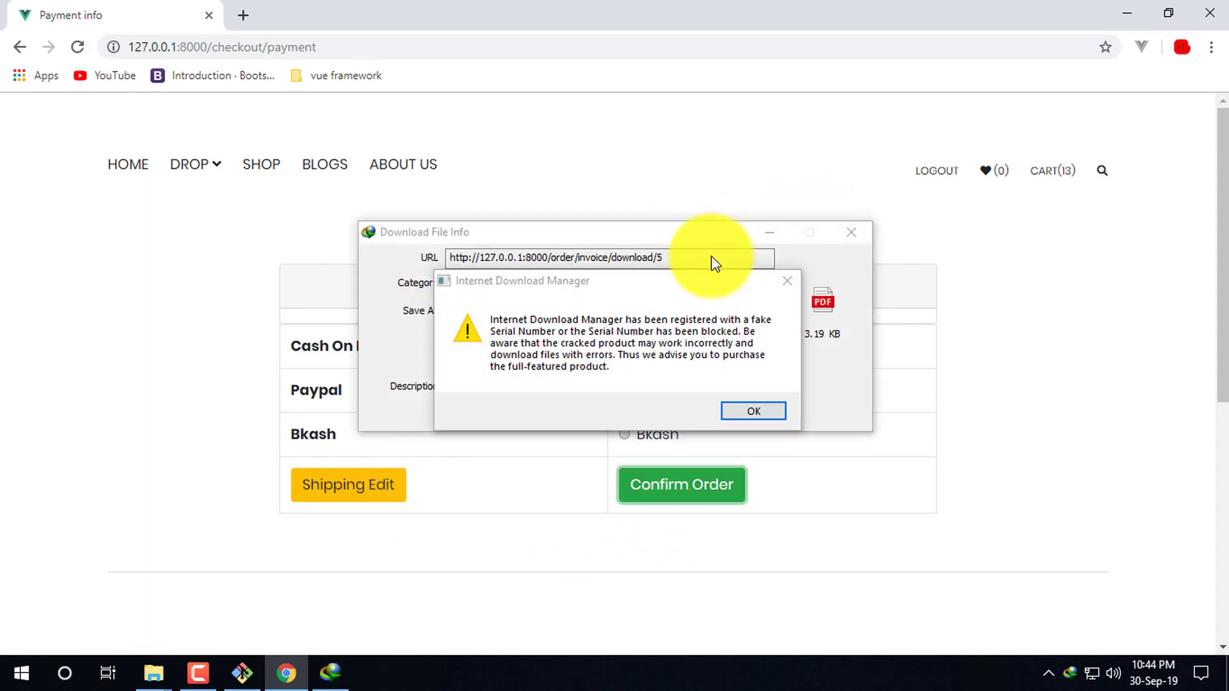
- Download the 3.19 KB order 5 invoice PDF and open it
left_click(789, 279)
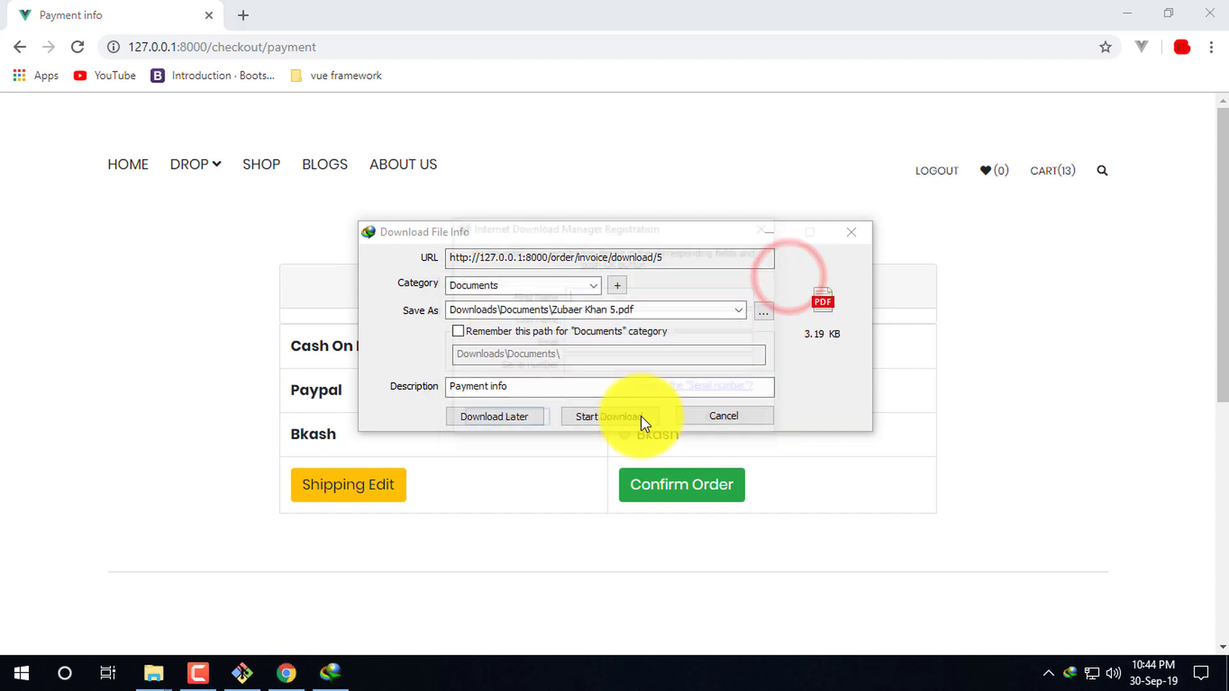
left_click(620, 417)
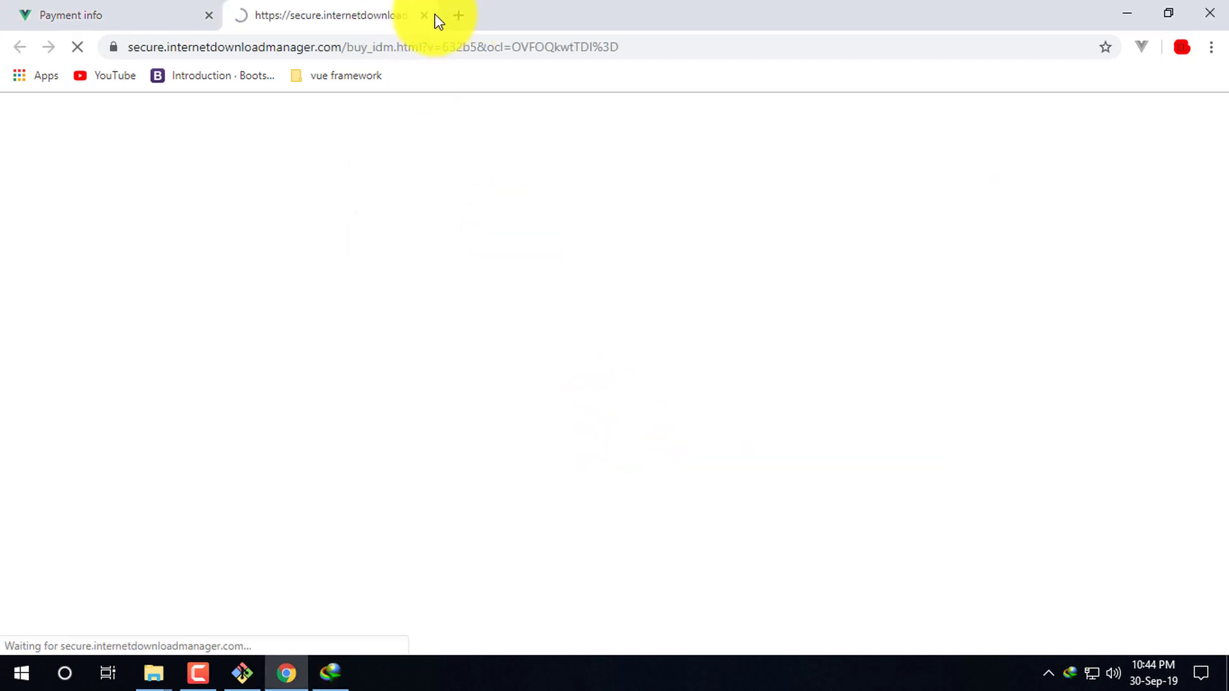
left_click(424, 15)
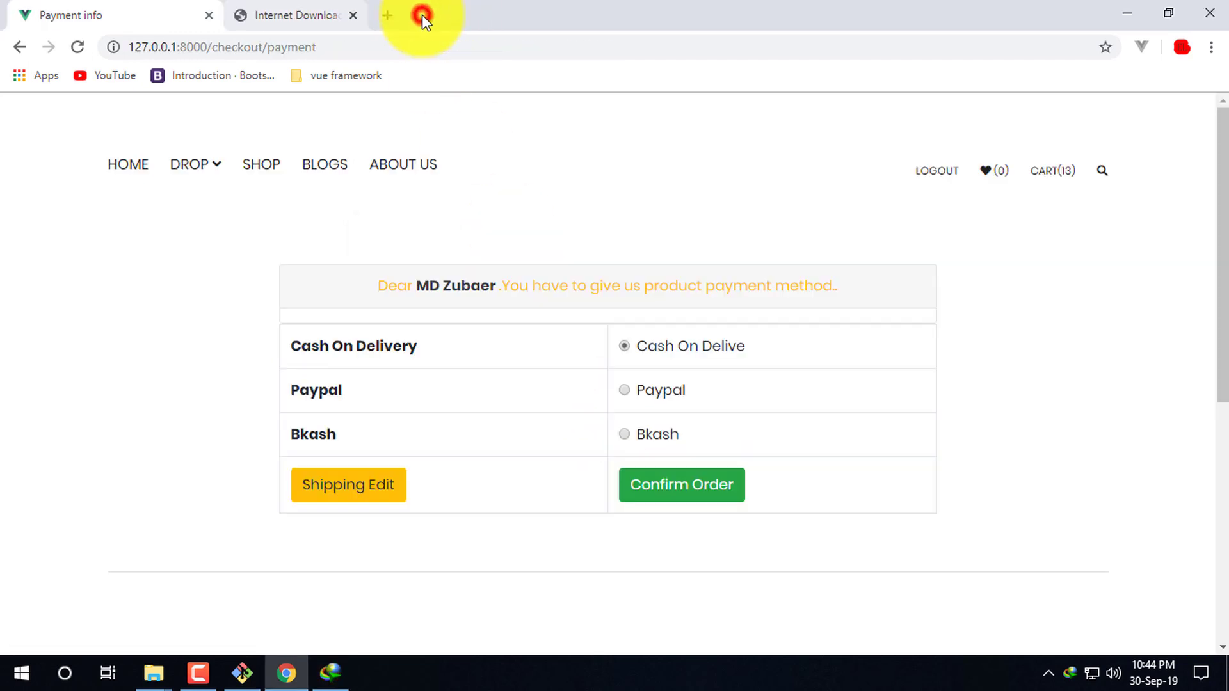
left_click(329, 672)
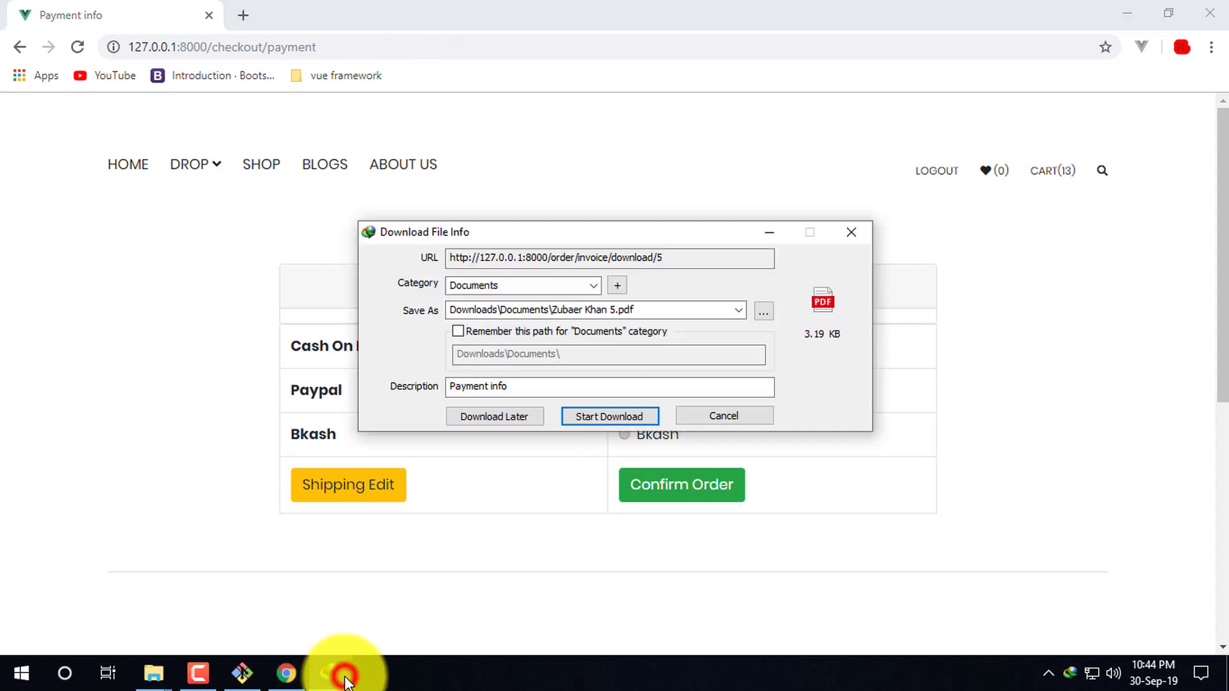
left_click(618, 419)
left_click(472, 394)
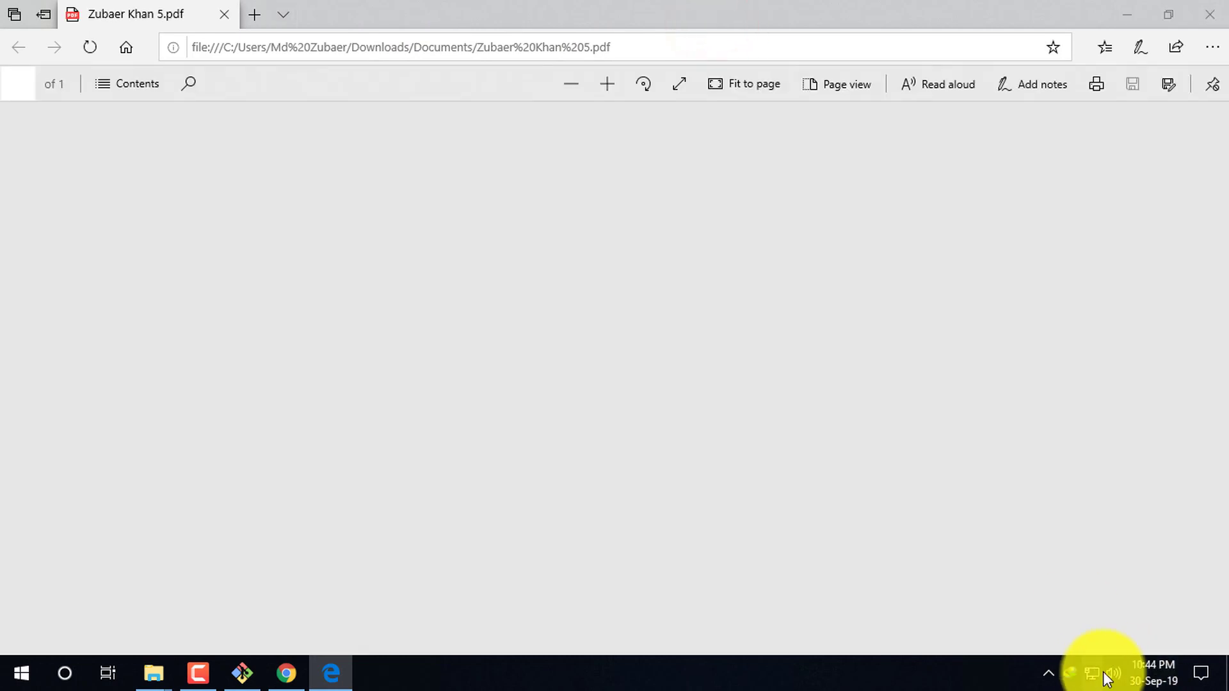
- Scroll the invoice and select the Product Name header, dismissing the highlight palette
scroll(851, 442, "down", 5)
scroll(861, 448, "up", 5)
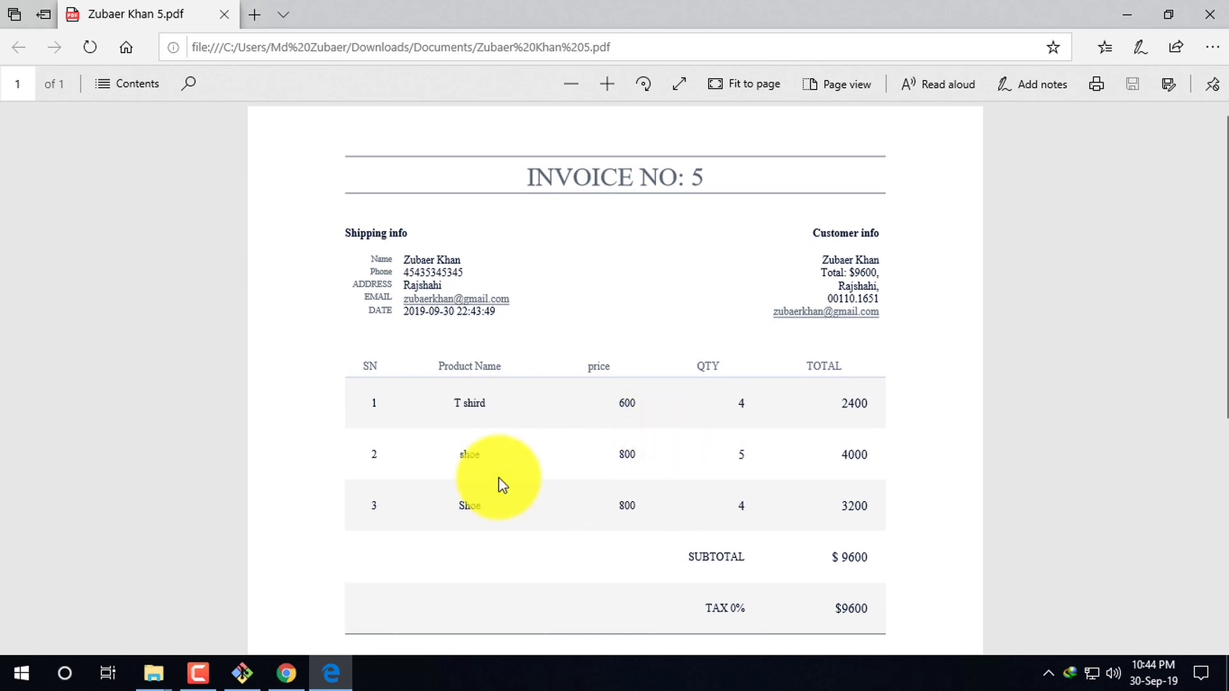
left_click_drag(439, 368, 477, 400)
left_click(509, 395)
left_click(312, 429)
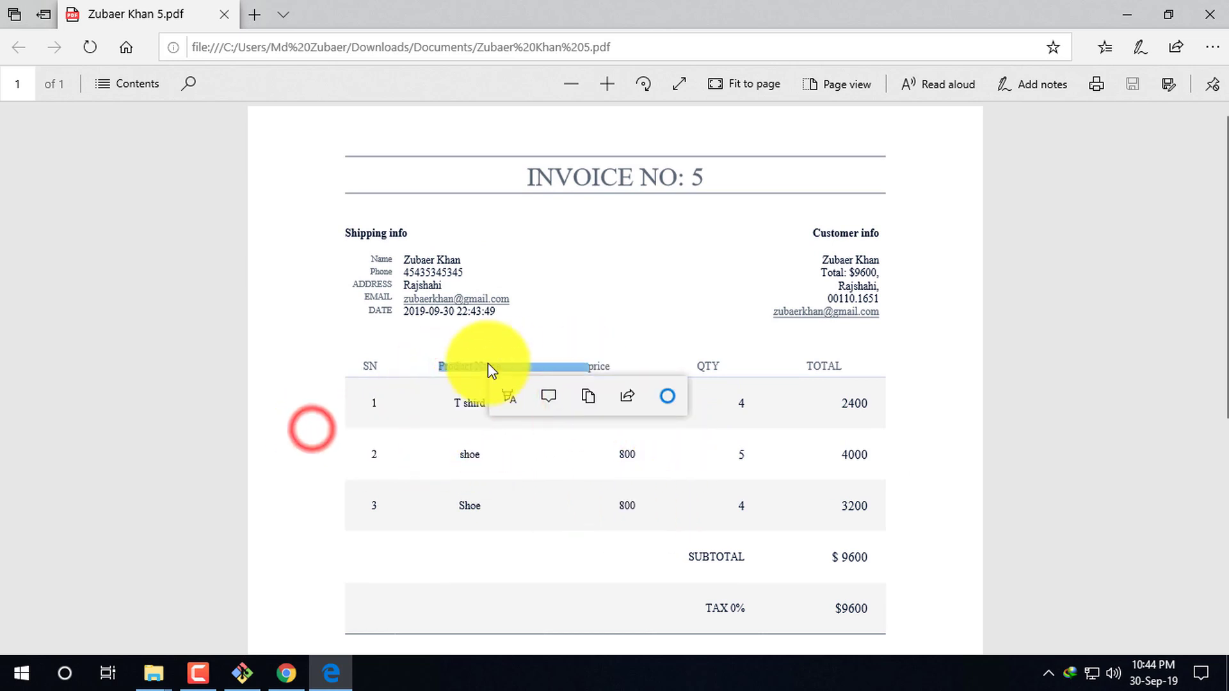
left_click(493, 344)
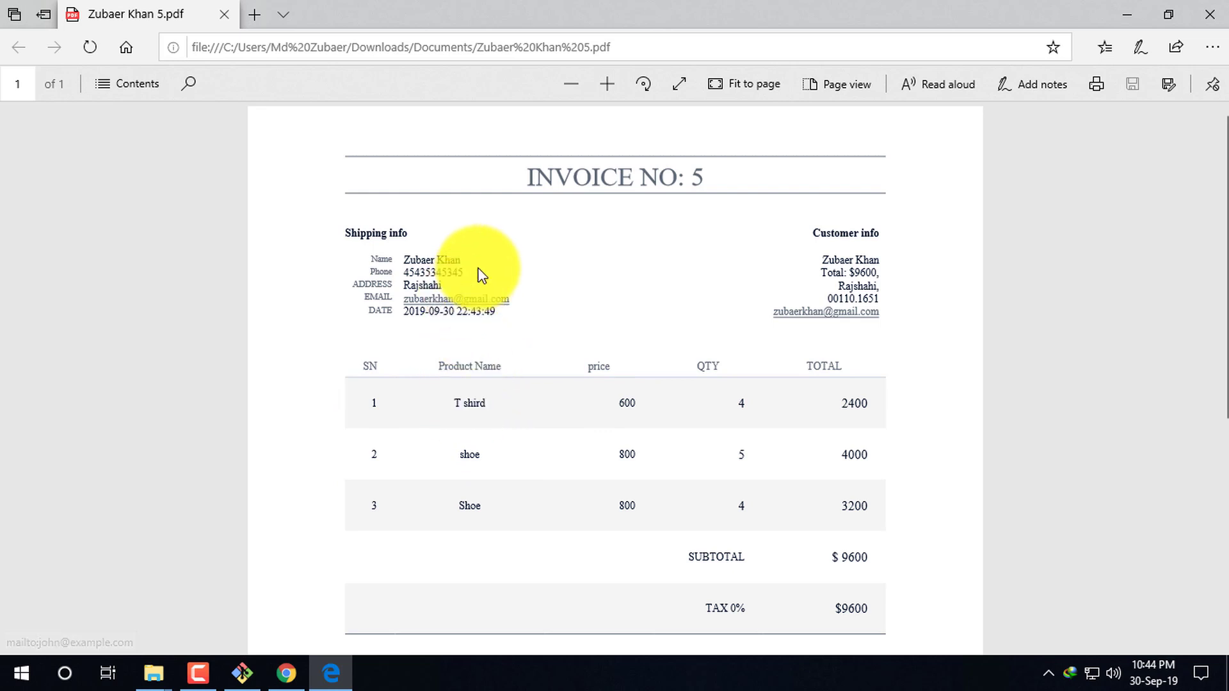
- Select the shipping details, review the $9600 invoice and close the PDF window
left_click_drag(405, 233, 498, 313)
left_click(532, 341)
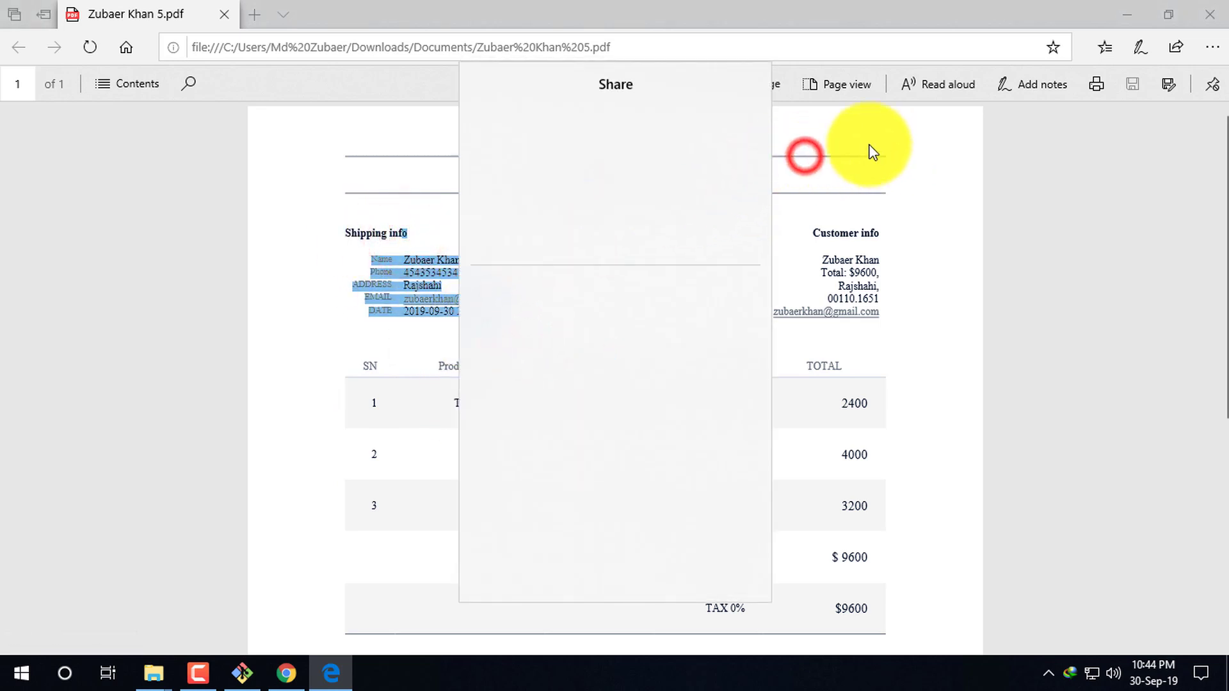
left_click(524, 310)
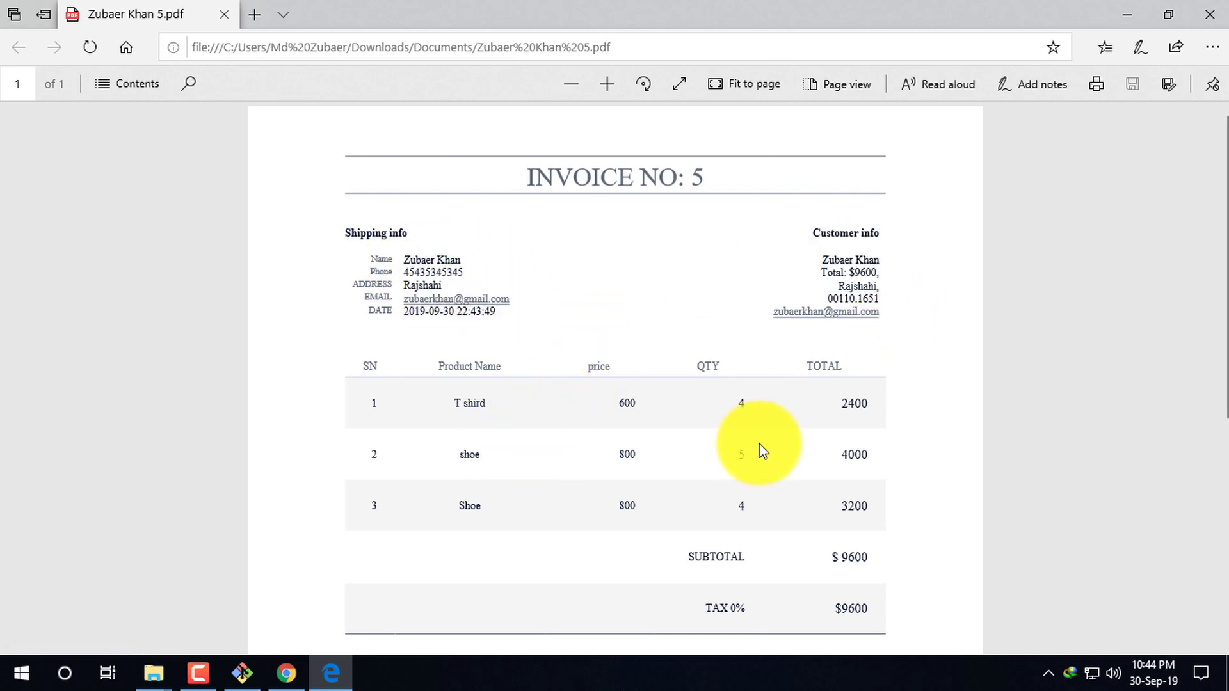
scroll(759, 447, "down", 3)
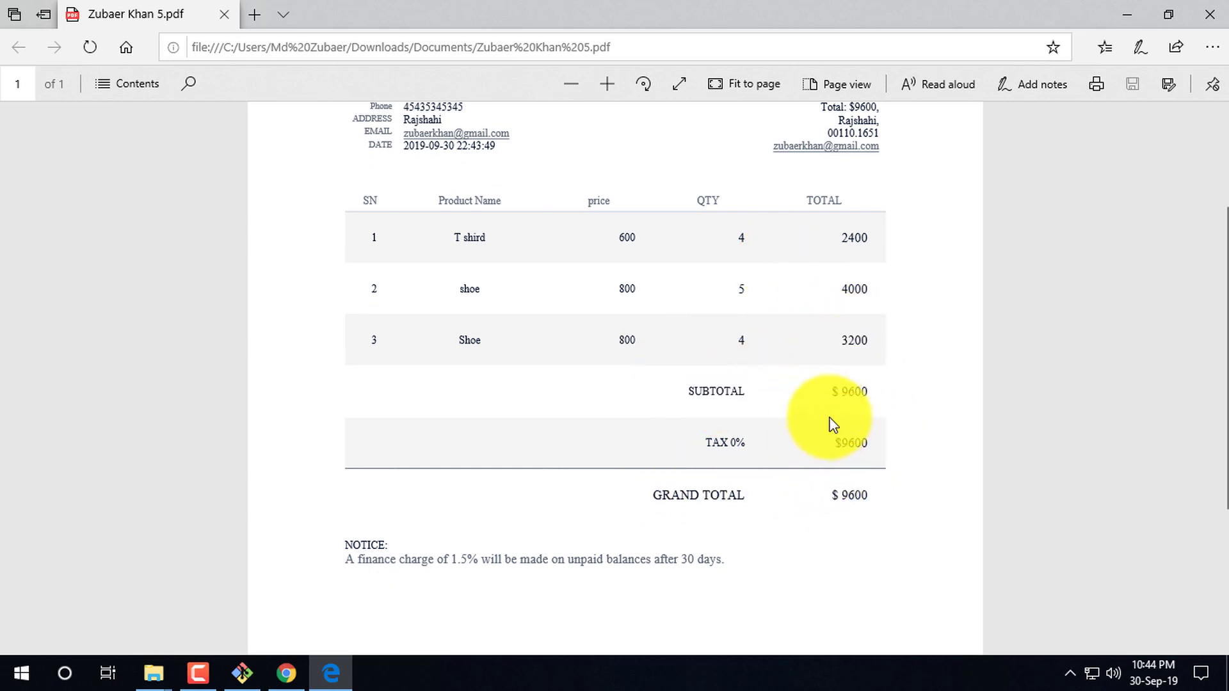
scroll(826, 448, "down", 4)
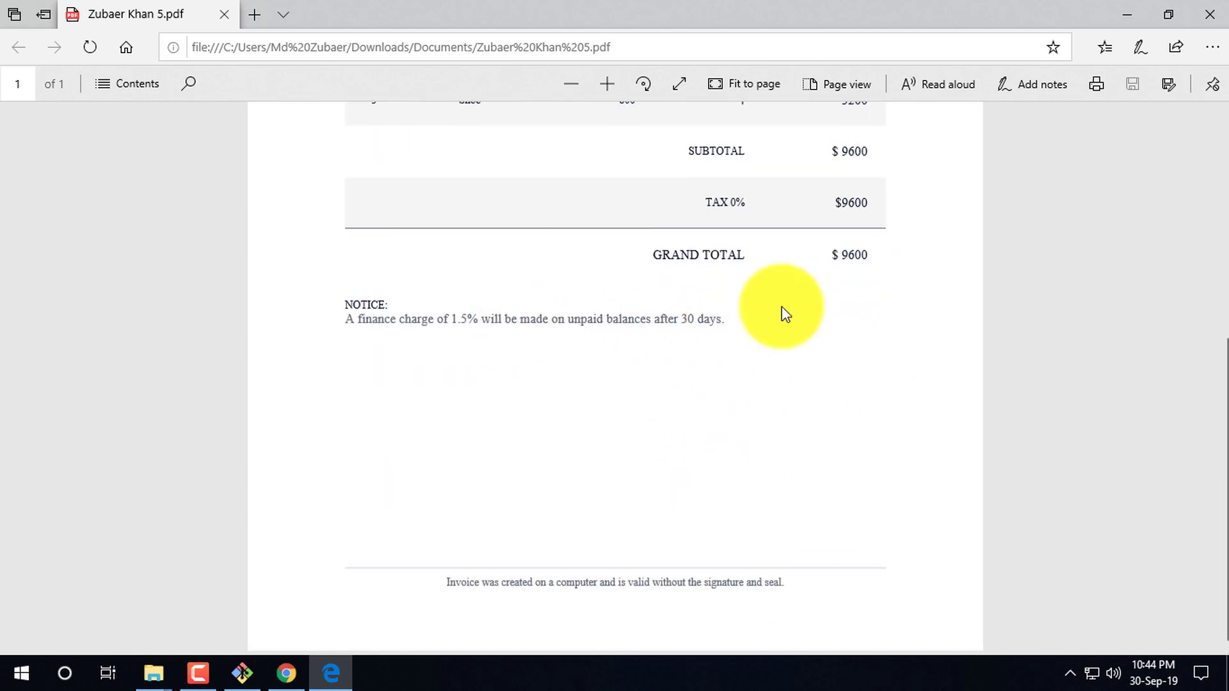
scroll(698, 314, "up", 7)
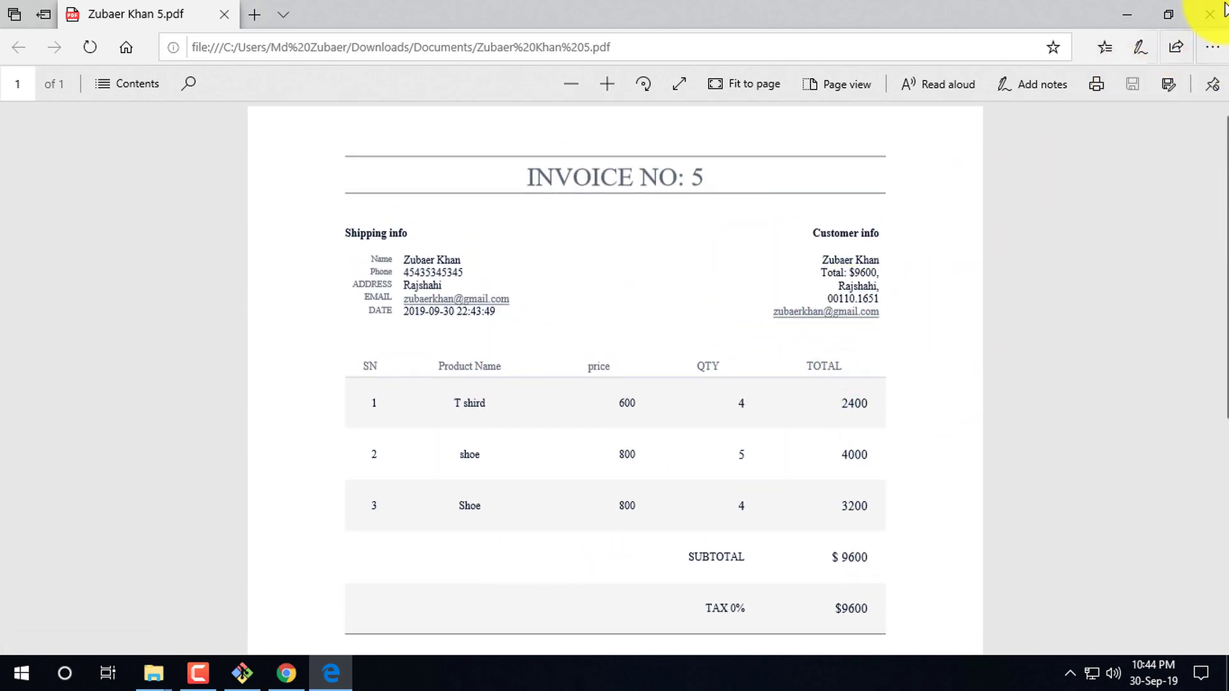
scroll(775, 359, "down", 5)
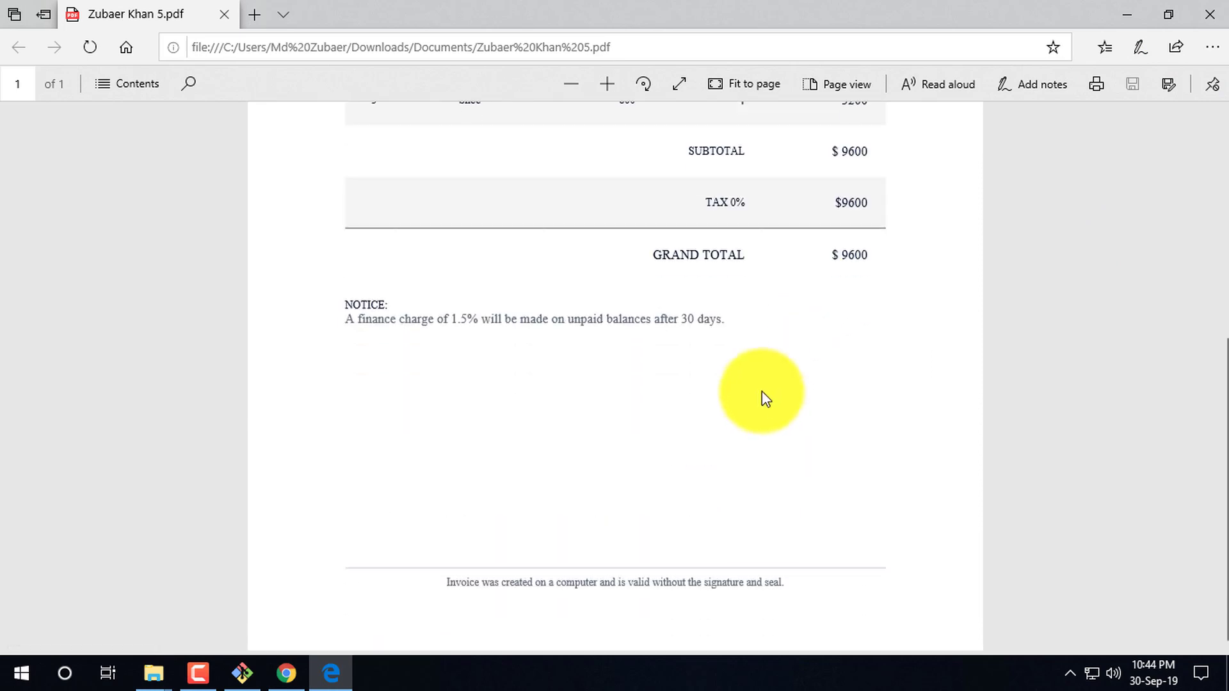
left_click(1221, 19)
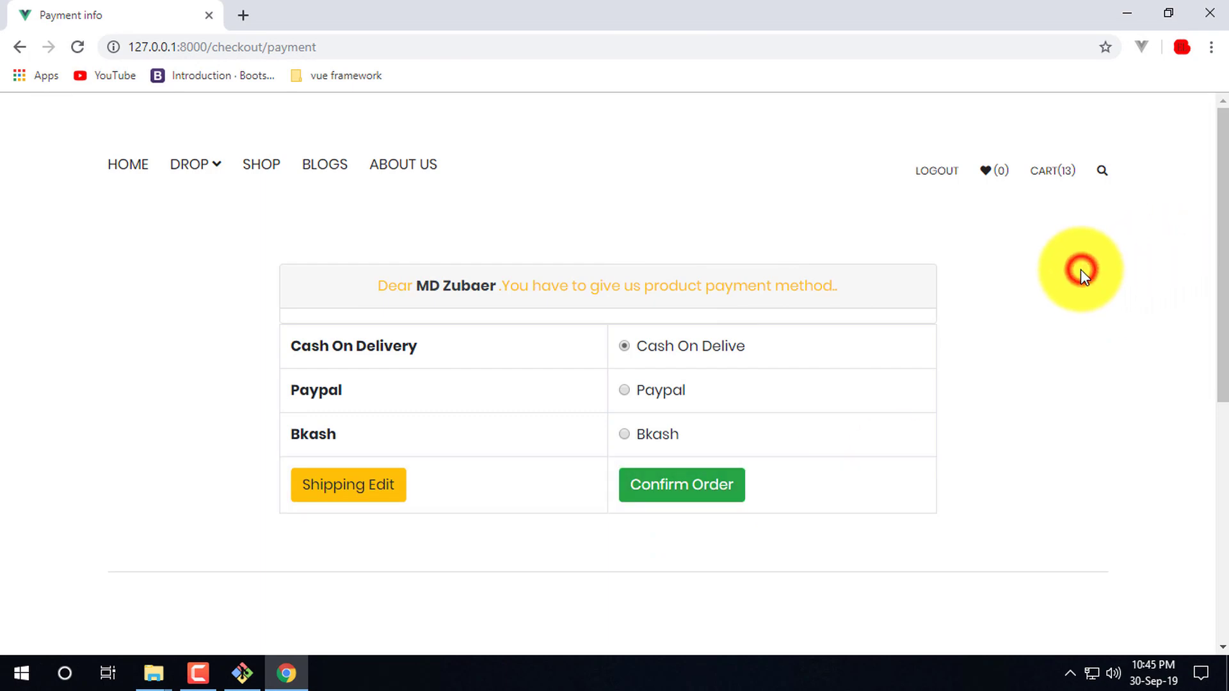
- Check the three cart items, then confirm the Cash On Delivery order
mouse_move(1056, 182)
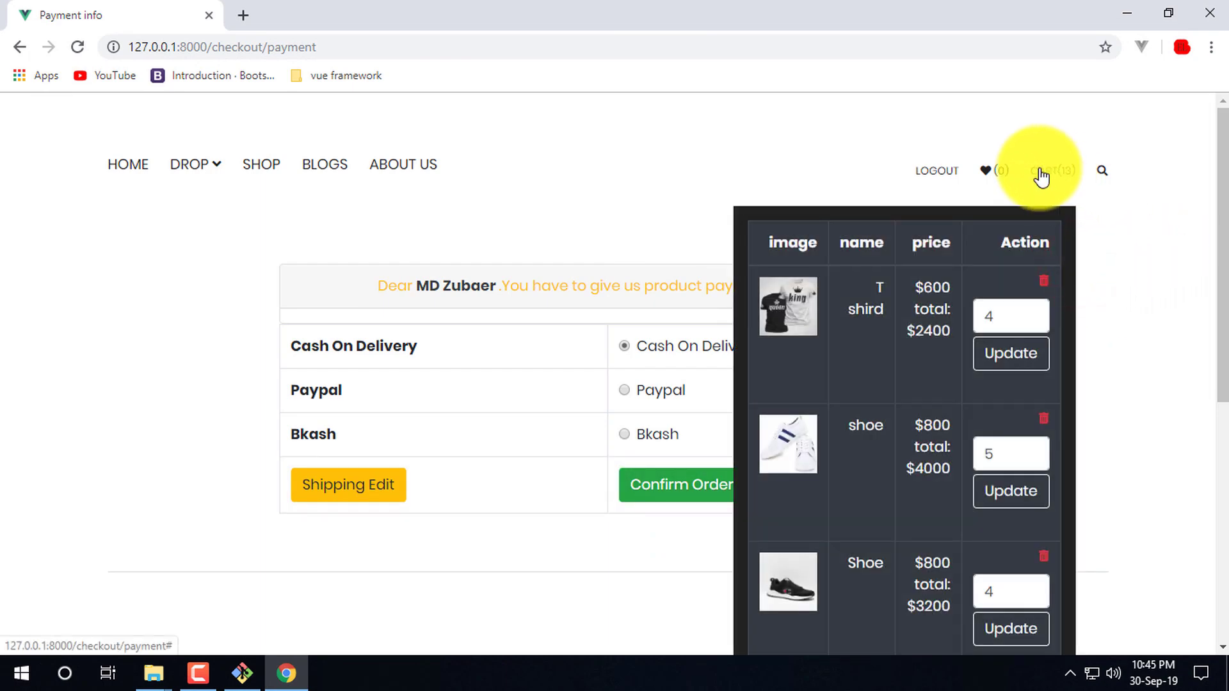
scroll(875, 497, "down", 5)
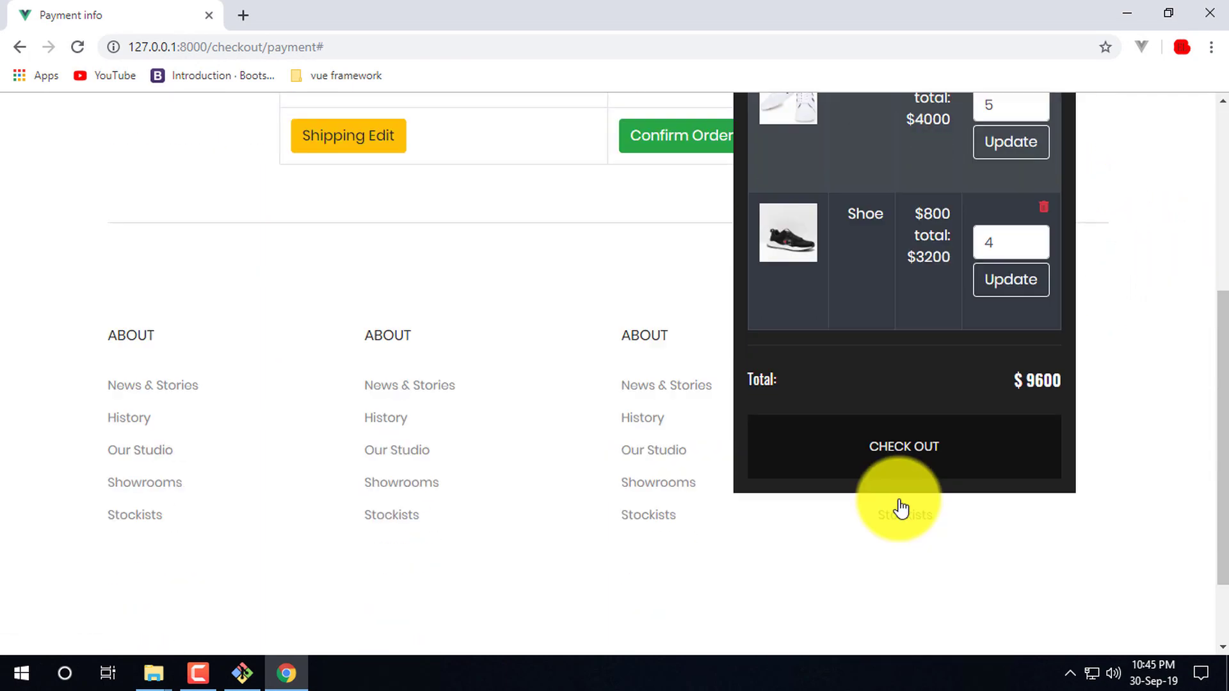
left_click(640, 229)
left_click(685, 125)
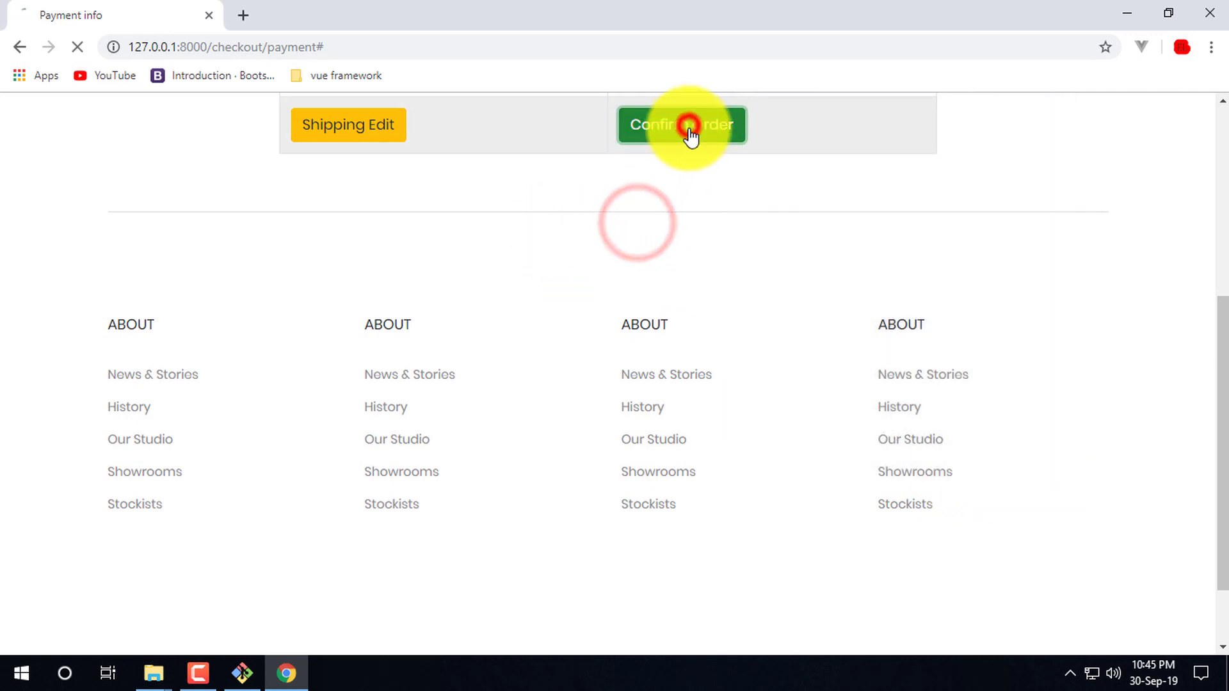
left_click_drag(145, 285, 25, 288)
left_click(316, 295)
left_click(264, 306)
mouse_move(1073, 211)
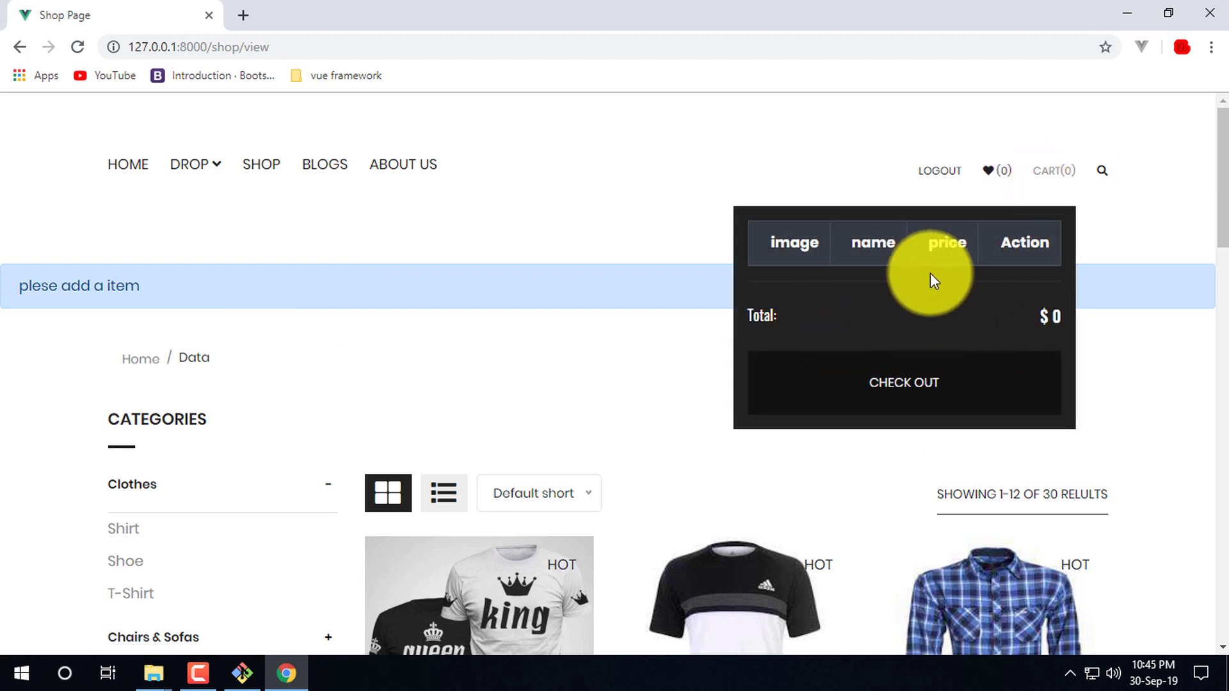
- Close the cart dropdown and clear selections of the 'plese add a item' alert
left_click(576, 107)
triple_click(241, 279)
left_click(719, 200)
mouse_move(1053, 173)
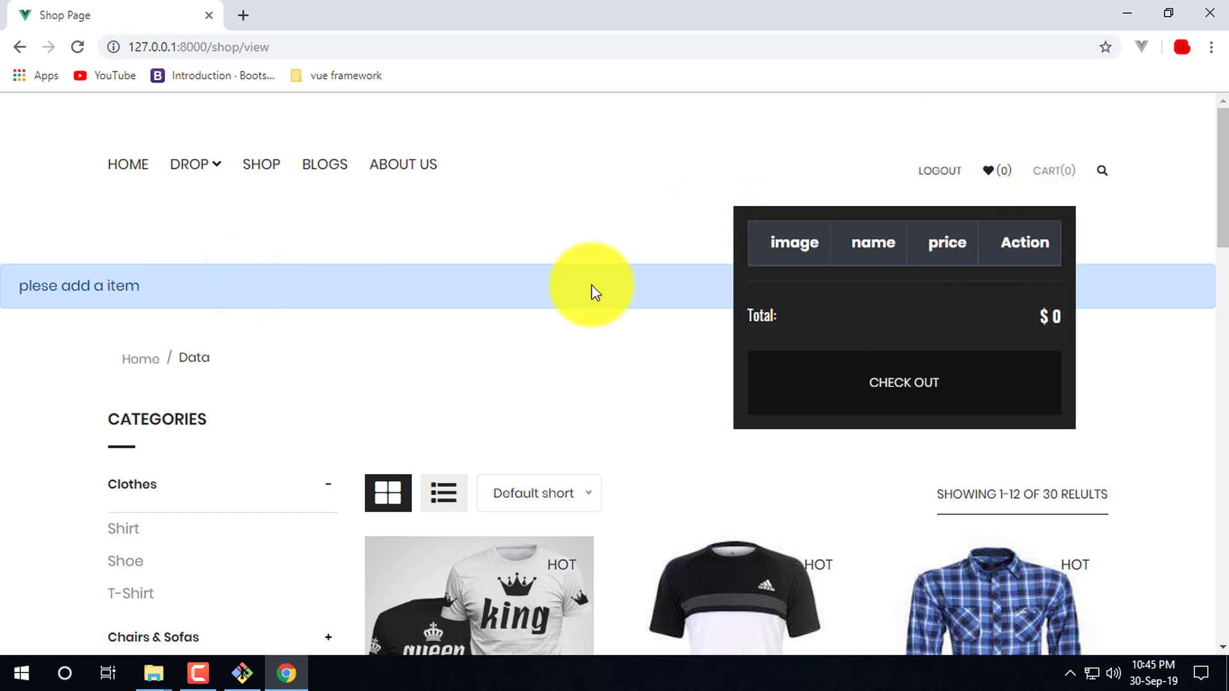
left_click(555, 187)
left_click(759, 187)
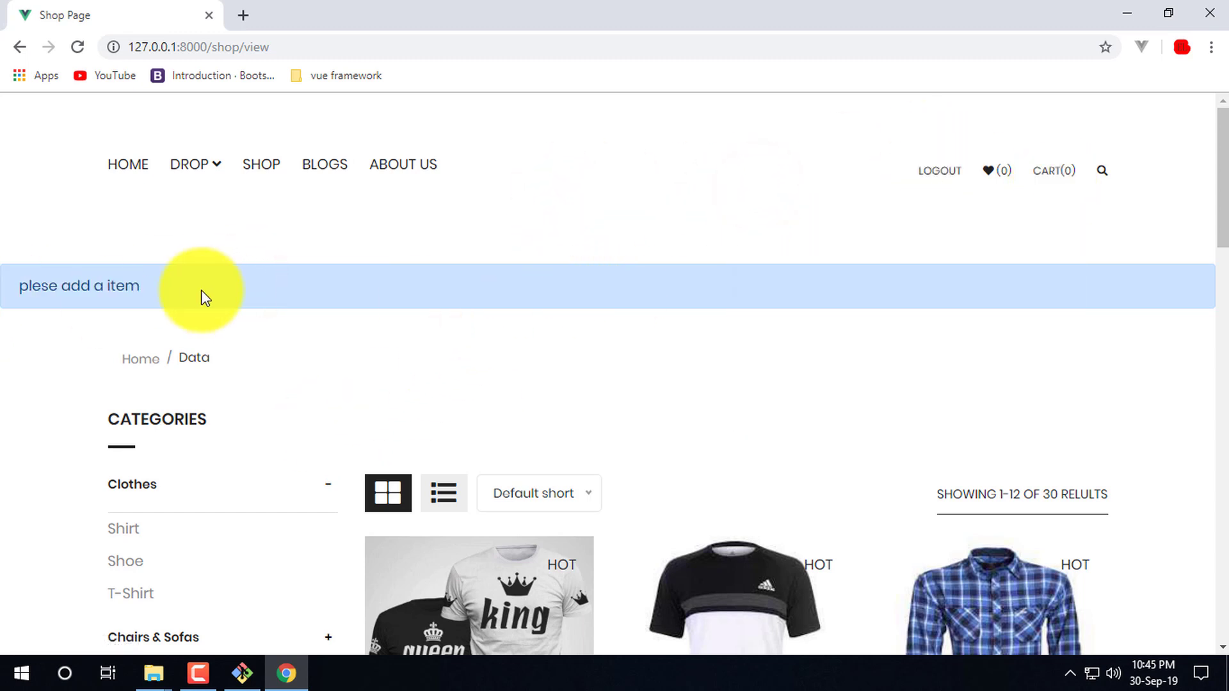
triple_click(192, 291)
left_click(345, 291)
left_click(708, 219)
mouse_move(1095, 174)
left_click(523, 171)
- Add the second T shird ($700) to the cart and go to checkout
scroll(595, 307, "down", 3)
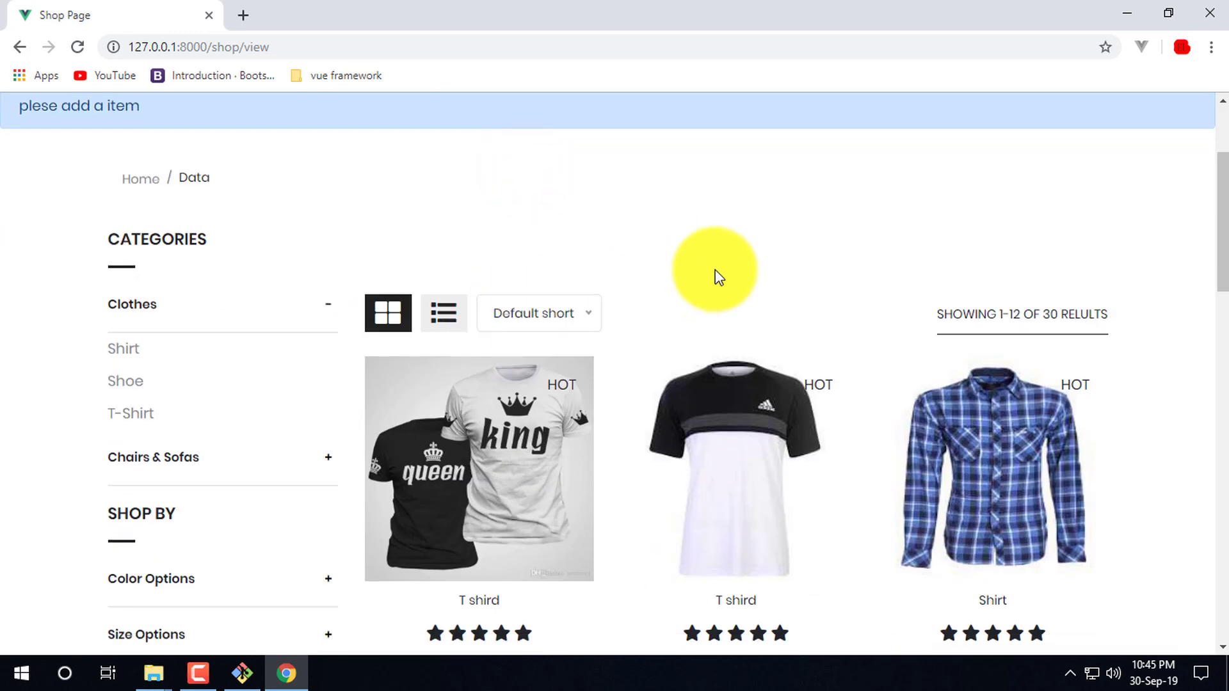
scroll(666, 219, "up", 1)
scroll(699, 472, "down", 4)
mouse_move(700, 472)
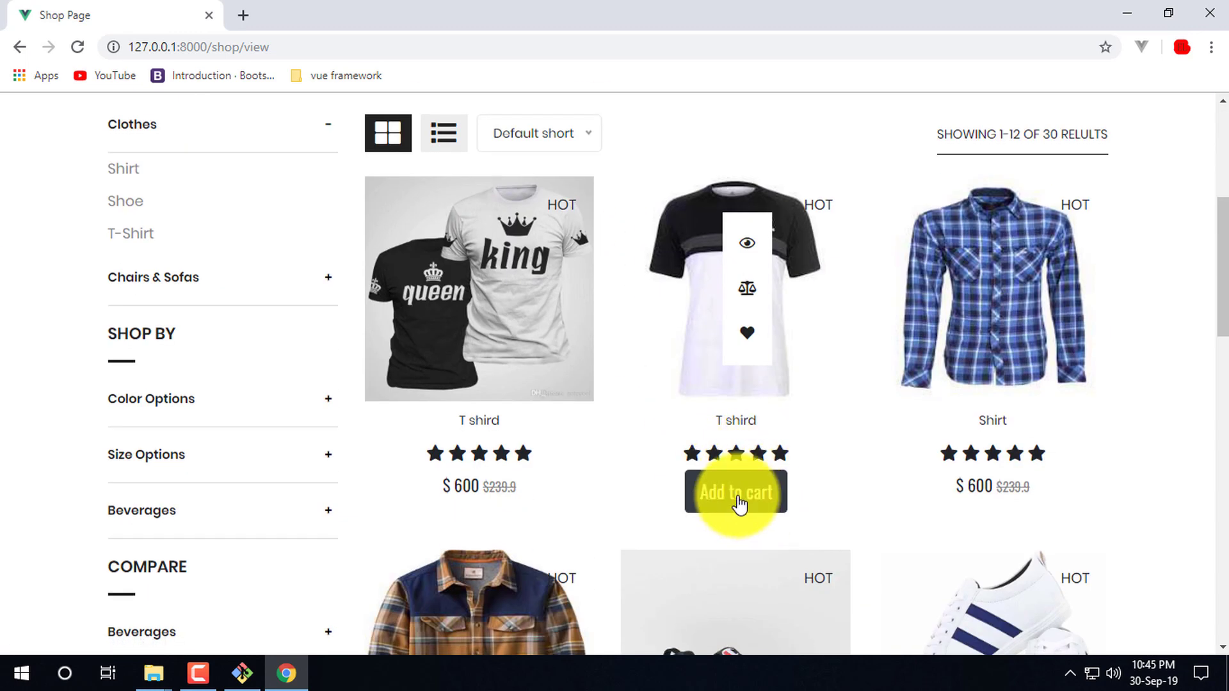
left_click(738, 503)
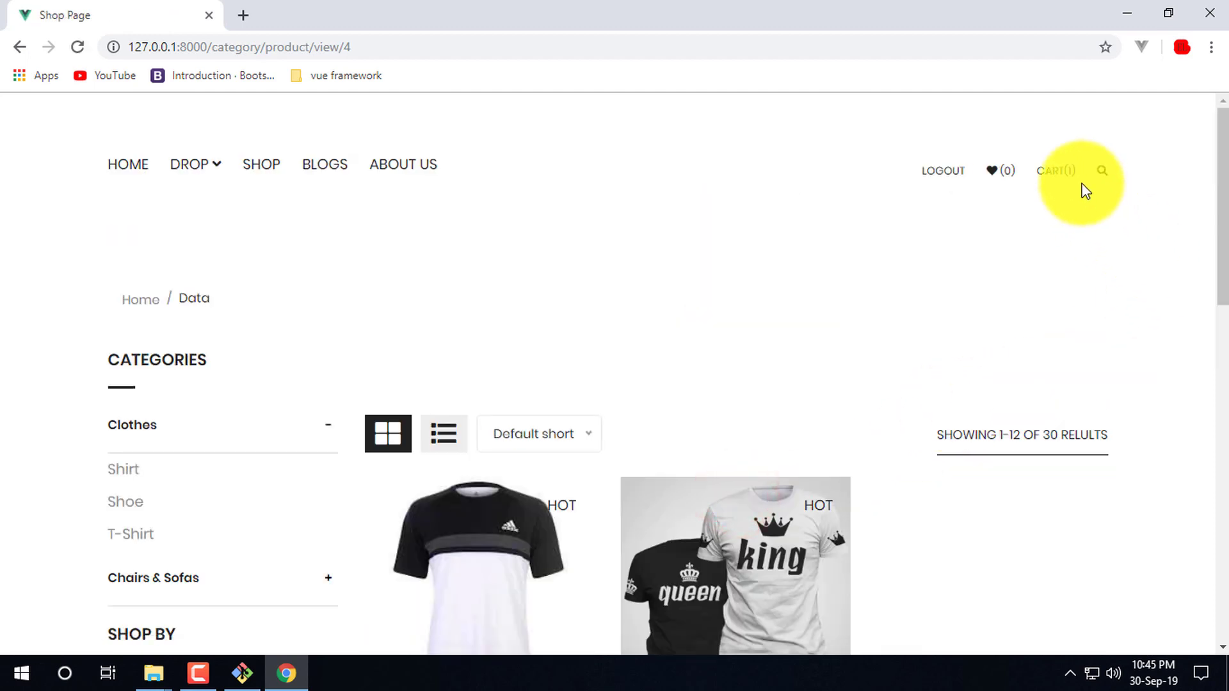
mouse_move(1077, 173)
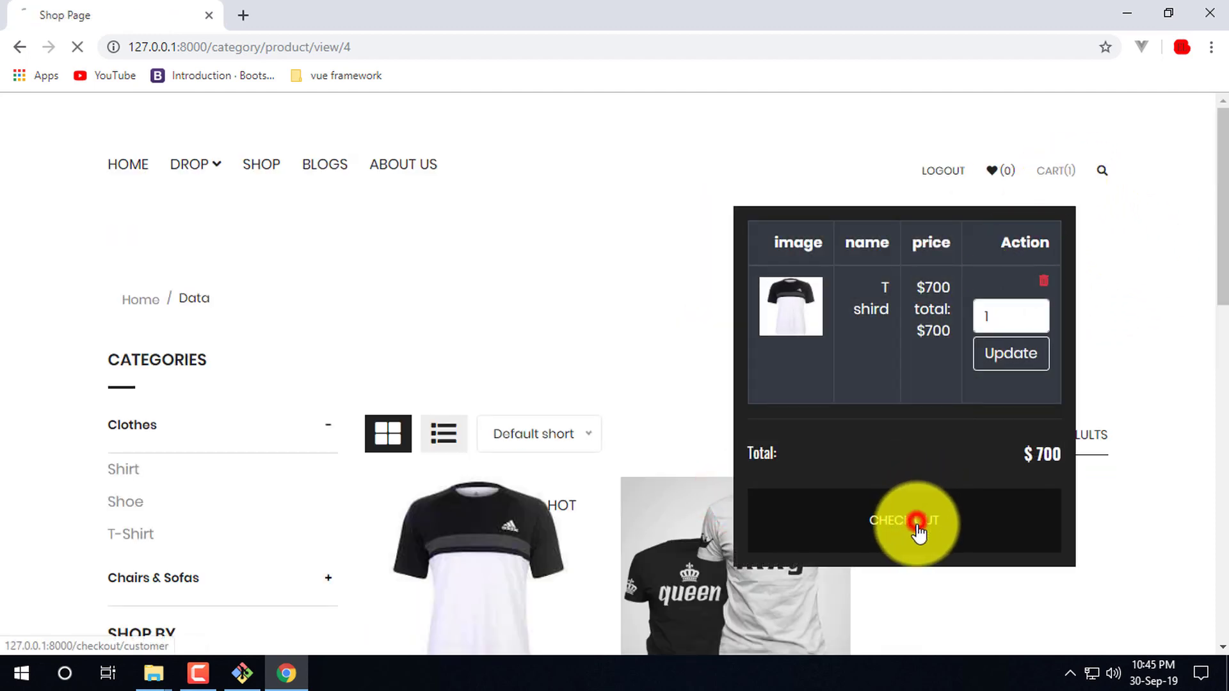
left_click(918, 530)
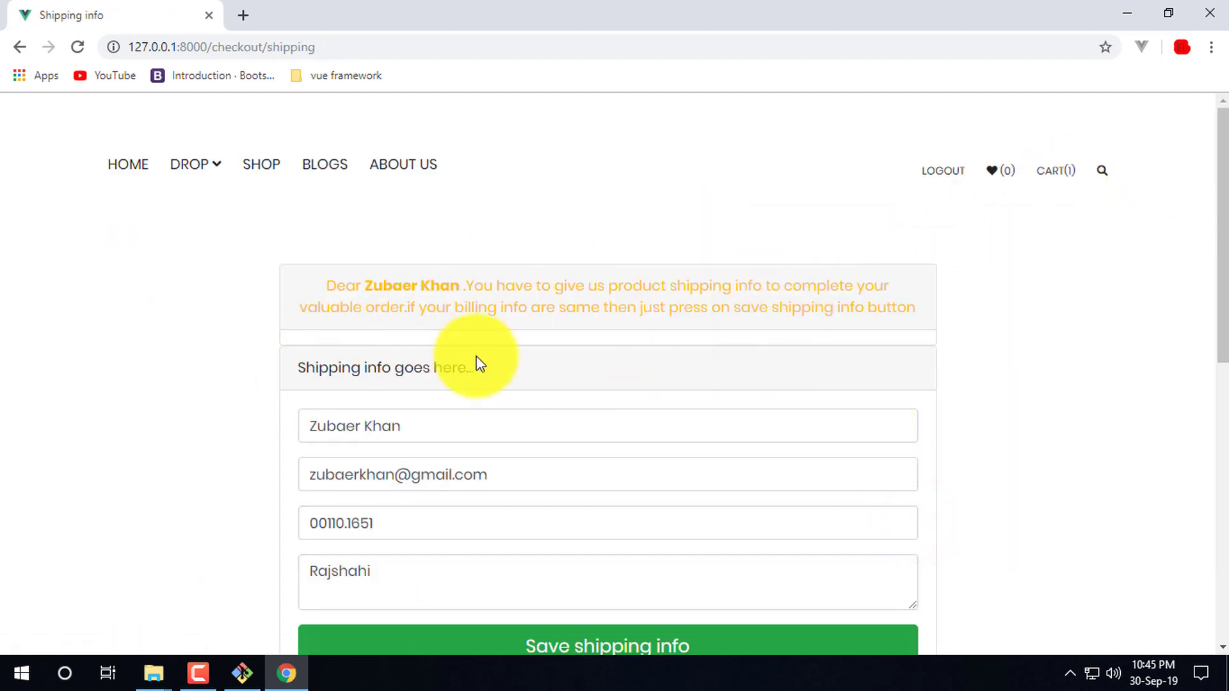
- Log out of the shop account from the checkout shipping page
scroll(598, 562, "down", 6)
scroll(716, 300, "up", 5)
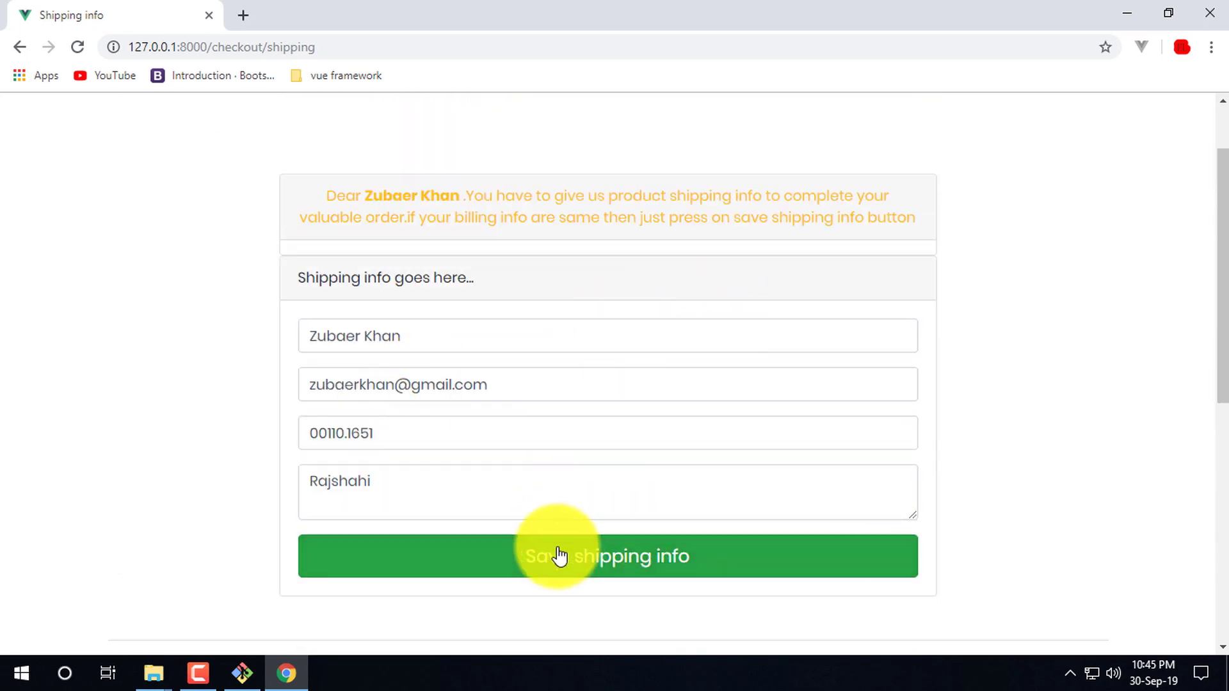
scroll(642, 249, "up", 2)
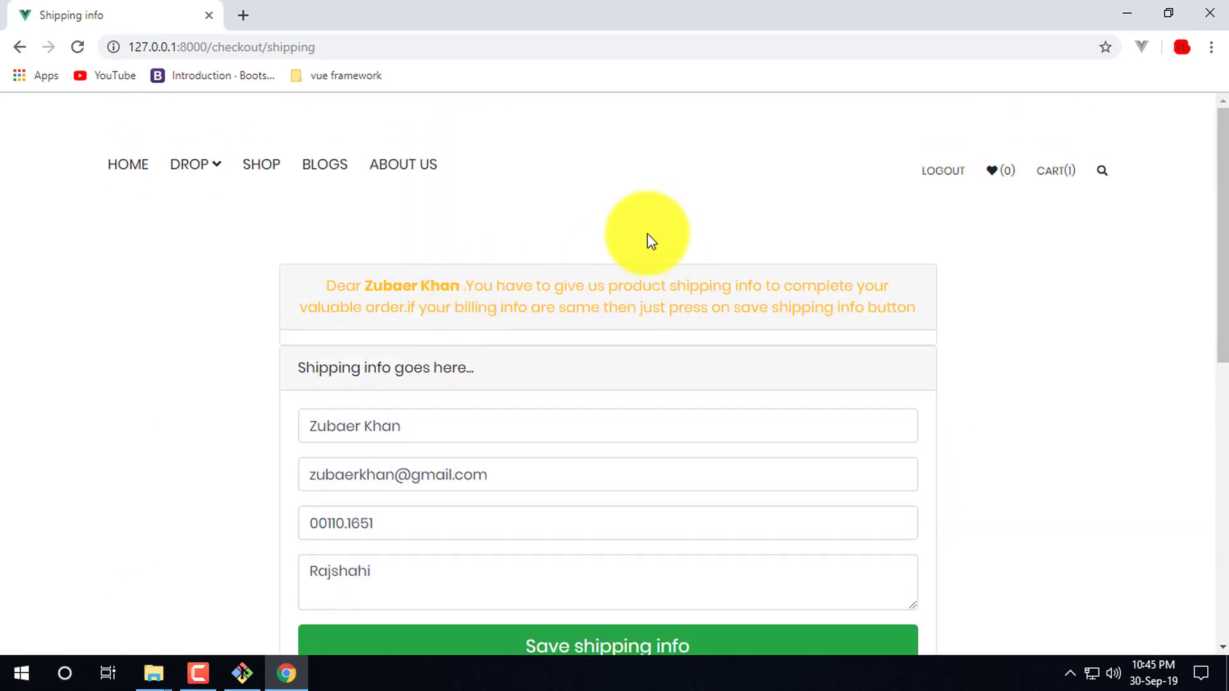
left_click(949, 179)
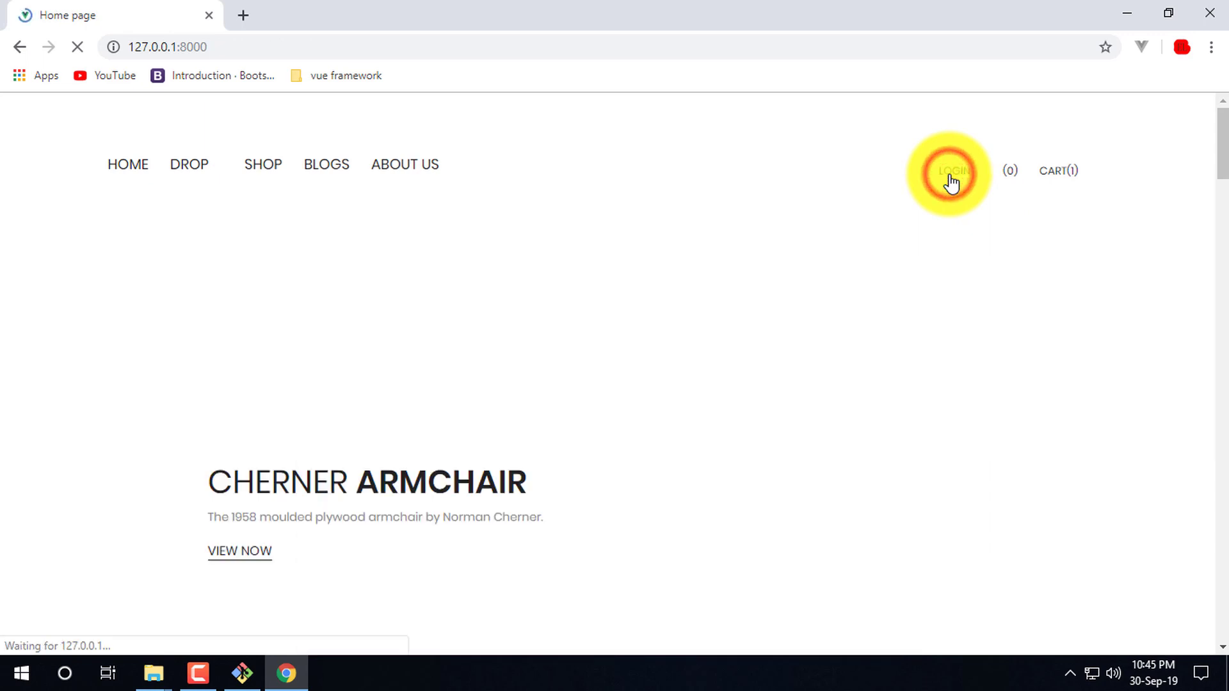
mouse_move(1056, 176)
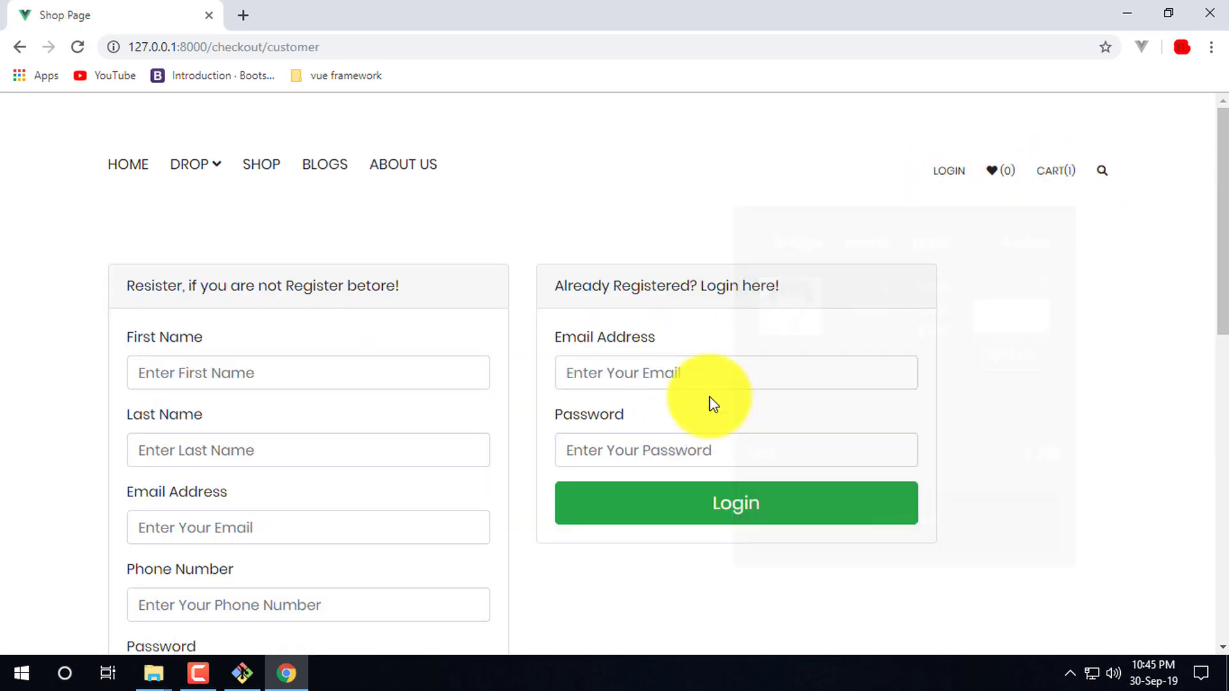
- Log back in with the existing e-mail and password, declining to save the password
left_click(648, 374)
left_click(647, 202)
left_click(680, 376)
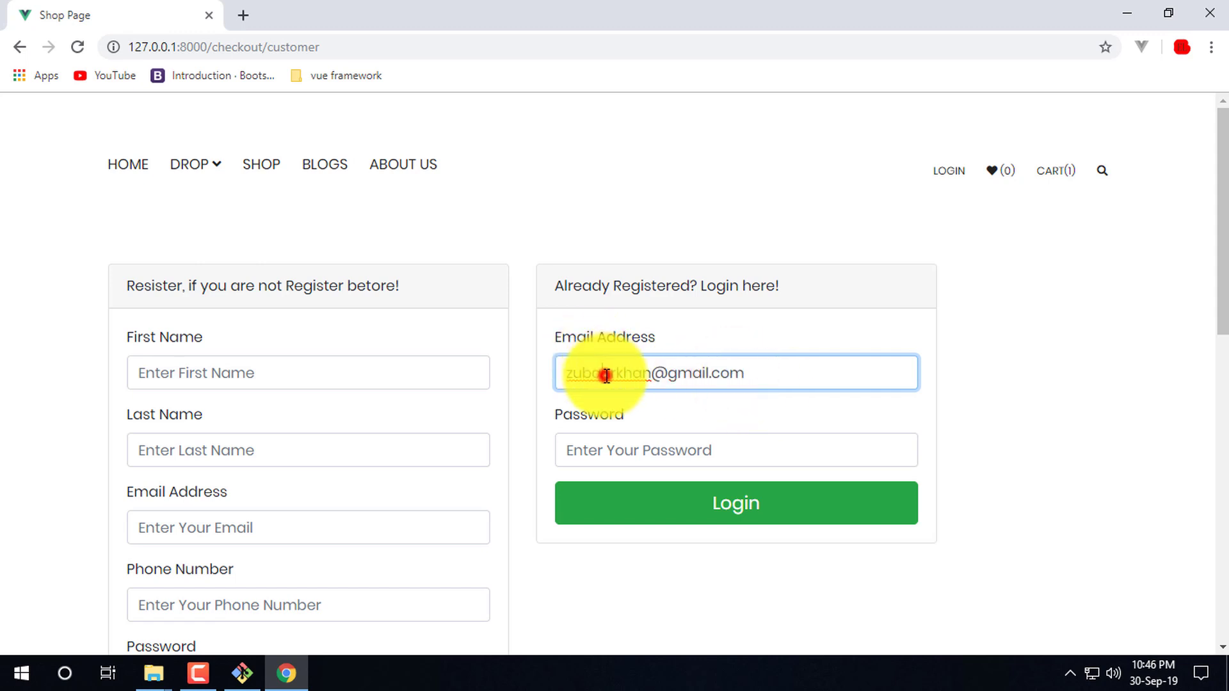
left_click(623, 441)
type("1234567890")
left_click(794, 505)
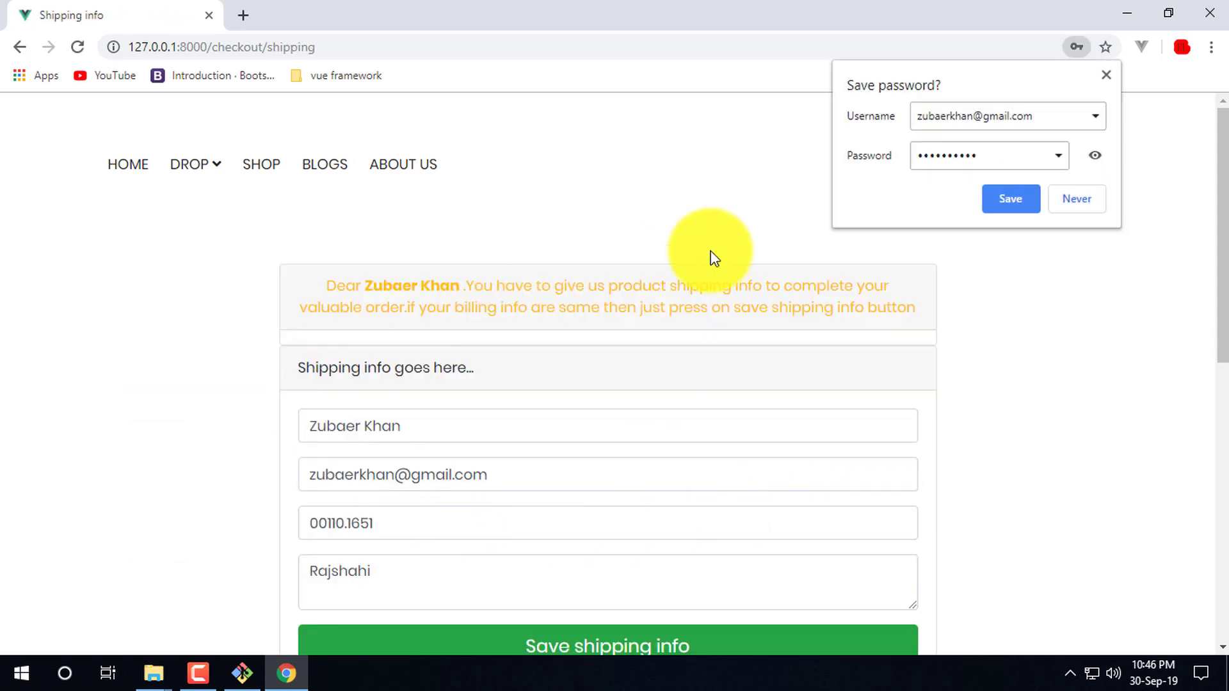
left_click(1106, 75)
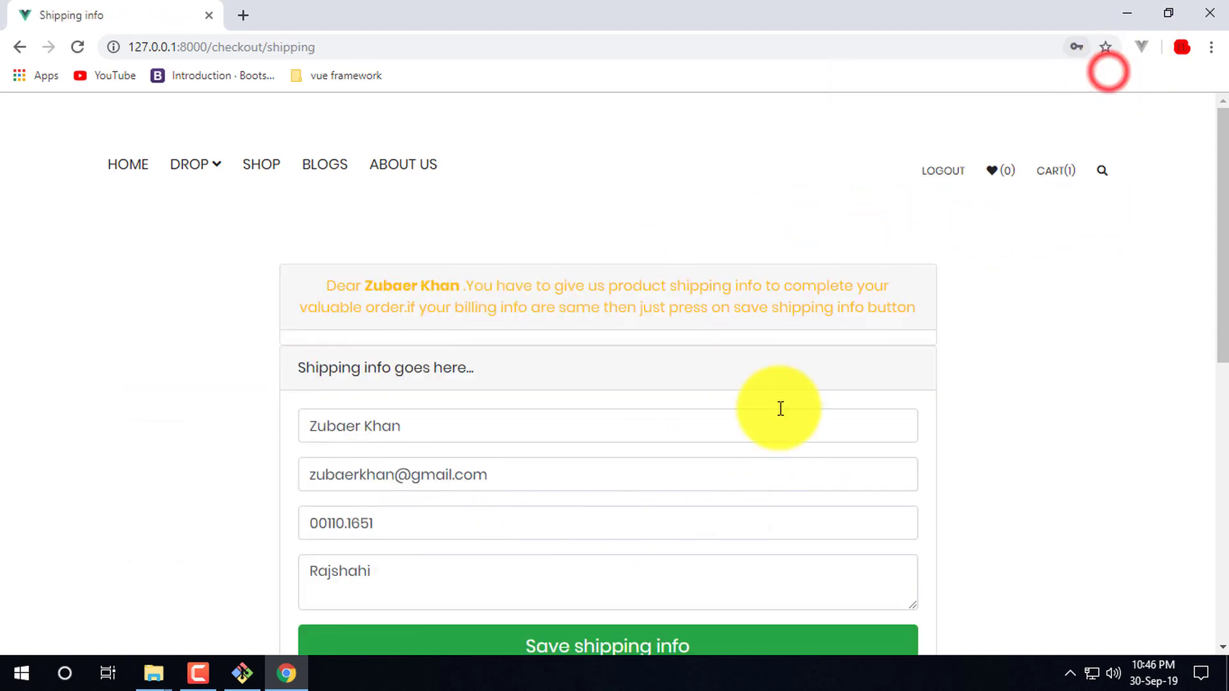
- Log the shopper out of the store again
scroll(703, 546, "down", 5)
scroll(897, 384, "up", 6)
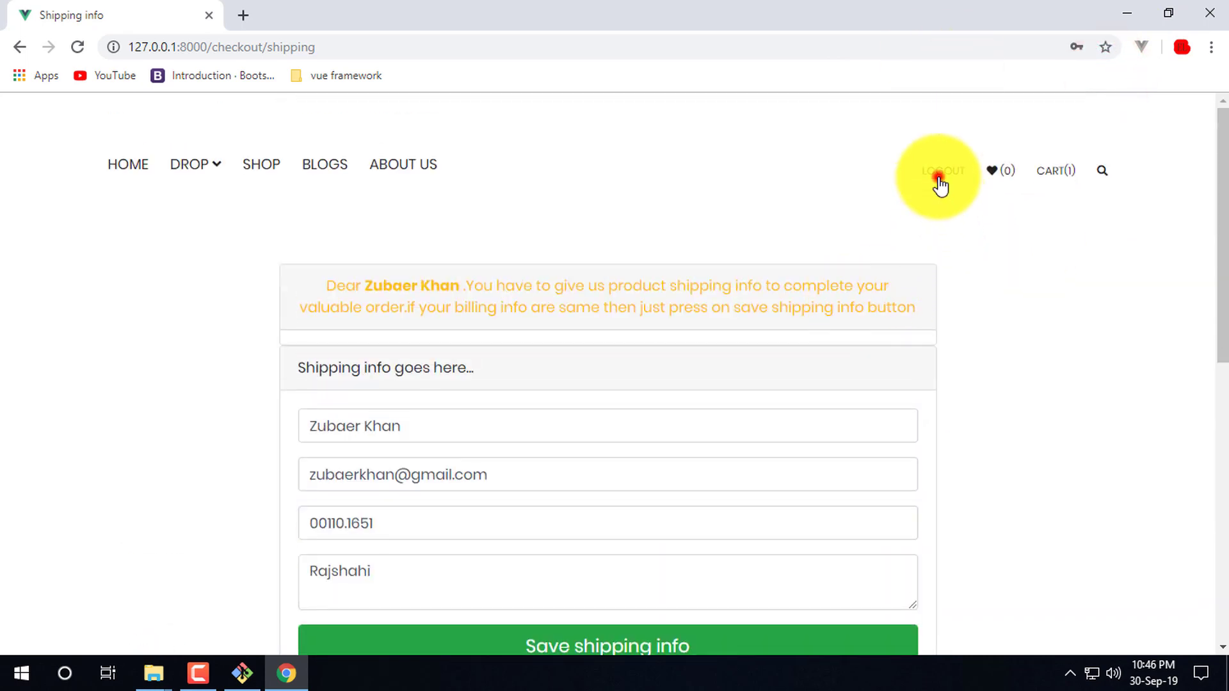
left_click(939, 185)
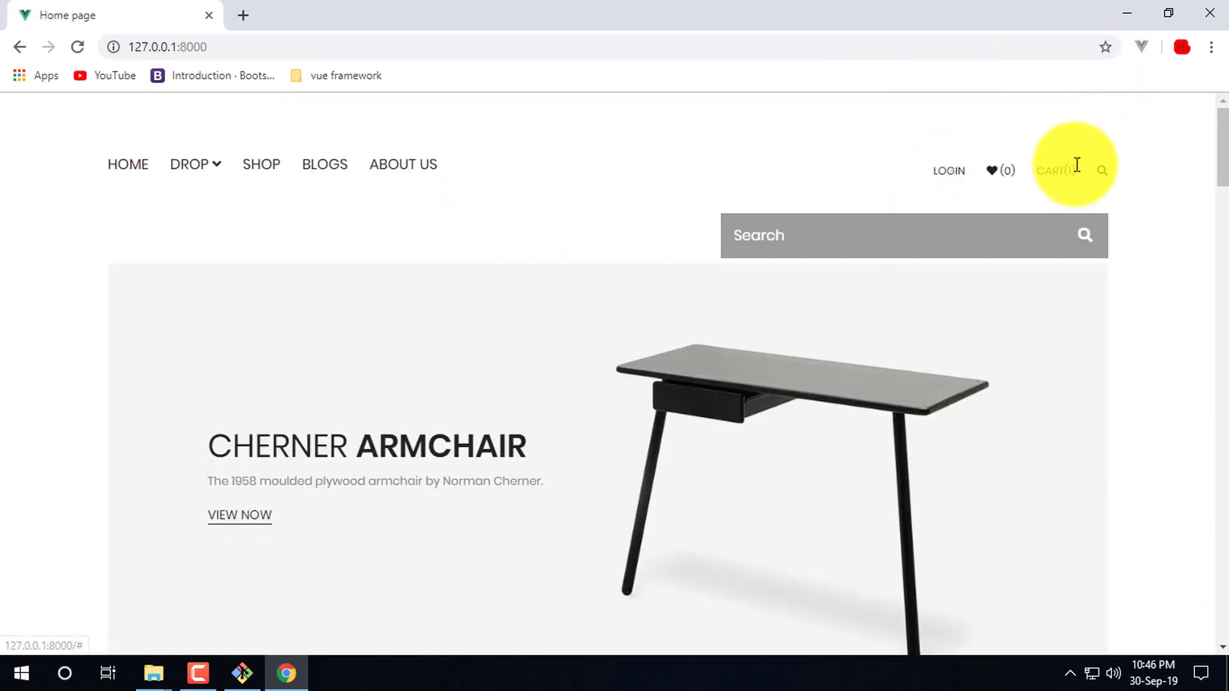
- Attempt a customer login using an incomplete e-mail address
left_click(954, 184)
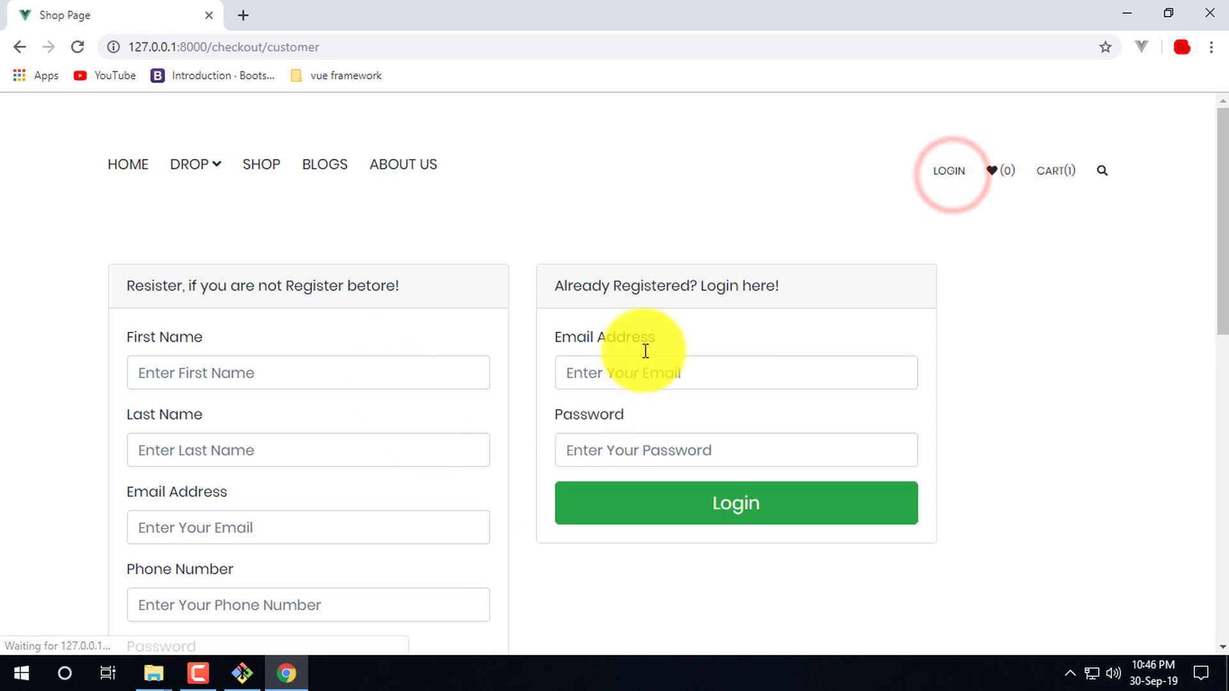
left_click(659, 372)
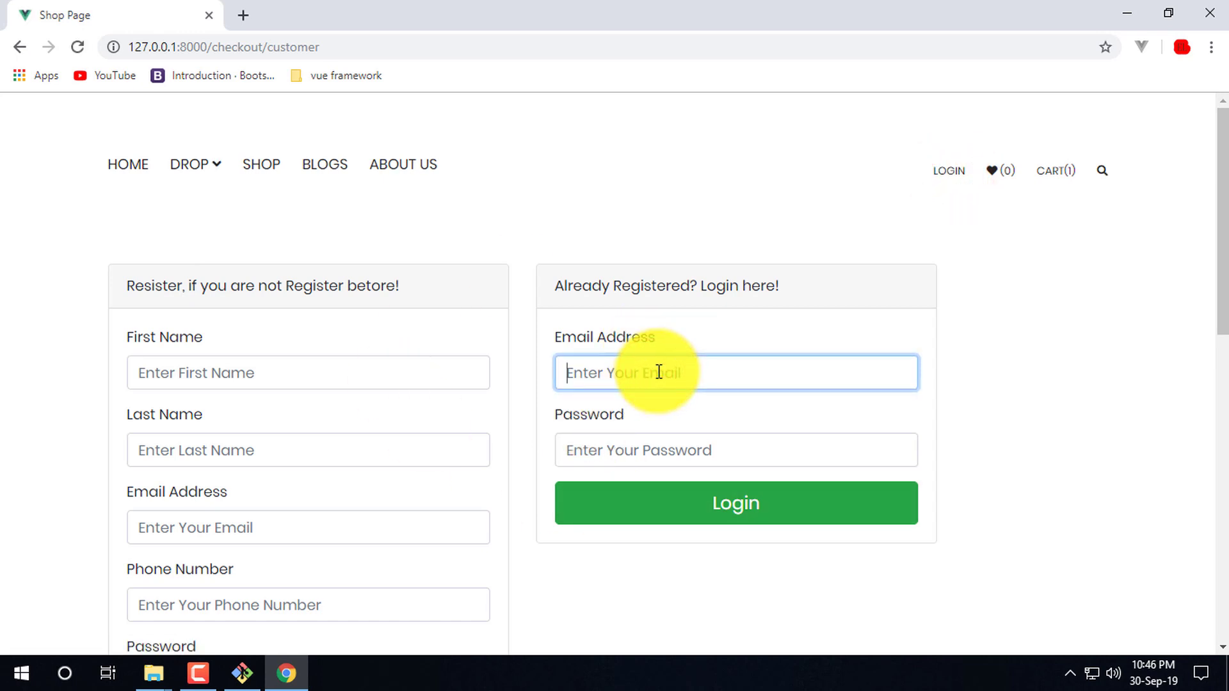
left_click(739, 503)
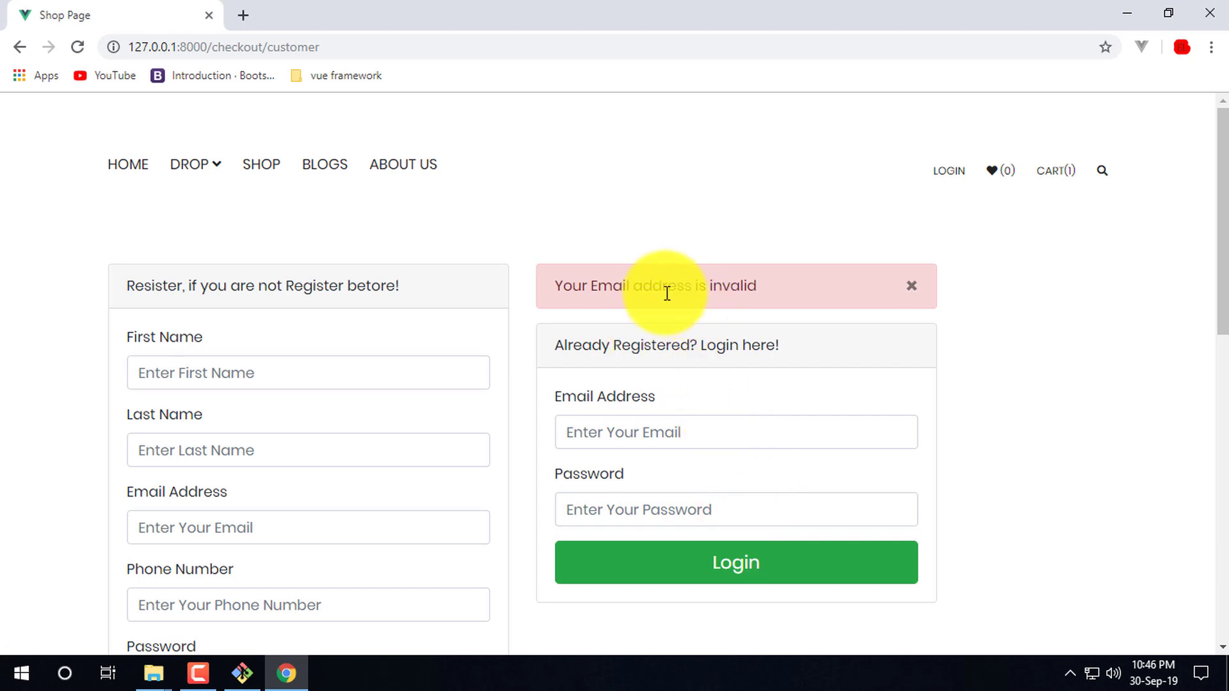
left_click(741, 437)
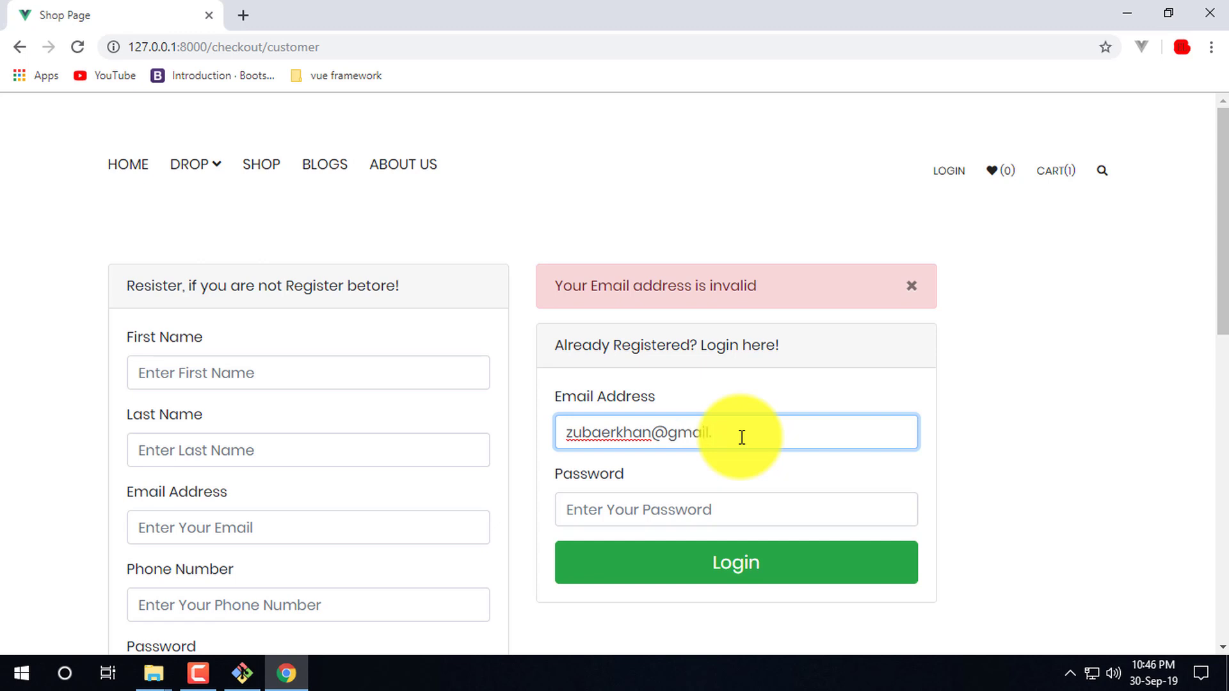
left_click(800, 571)
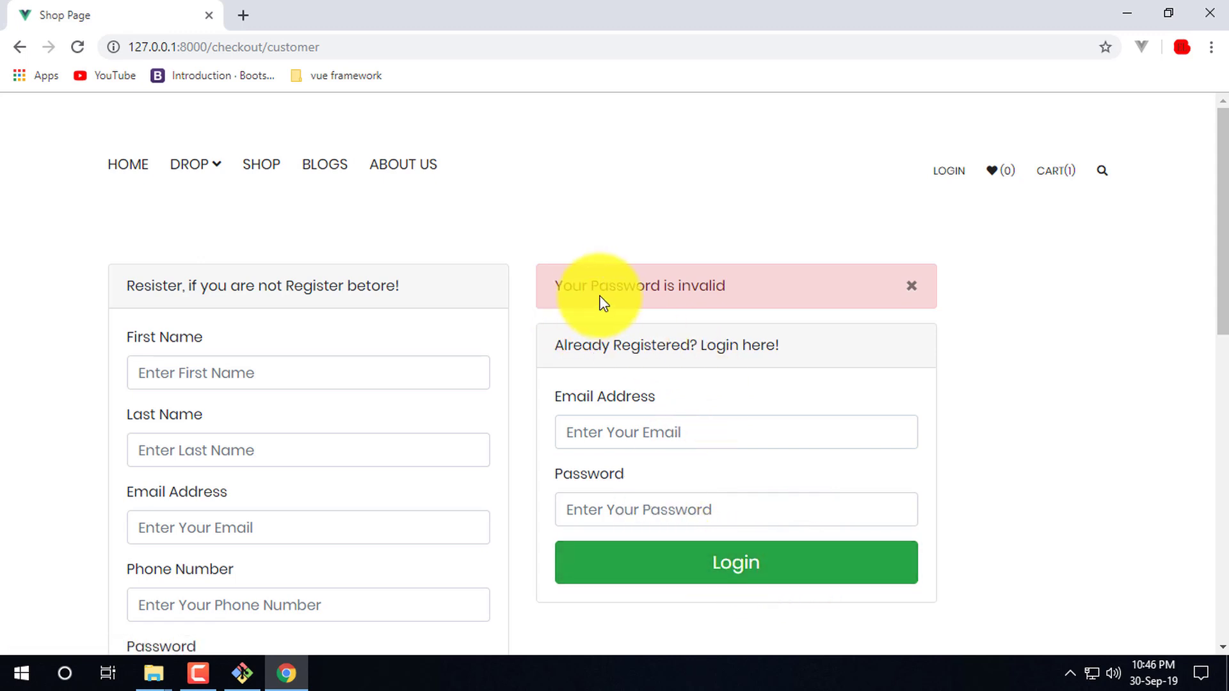
- Dismiss the 'Your Password is invalid' alert, leaving the login form empty
left_click_drag(556, 286, 590, 286)
left_click(782, 281)
left_click(724, 285)
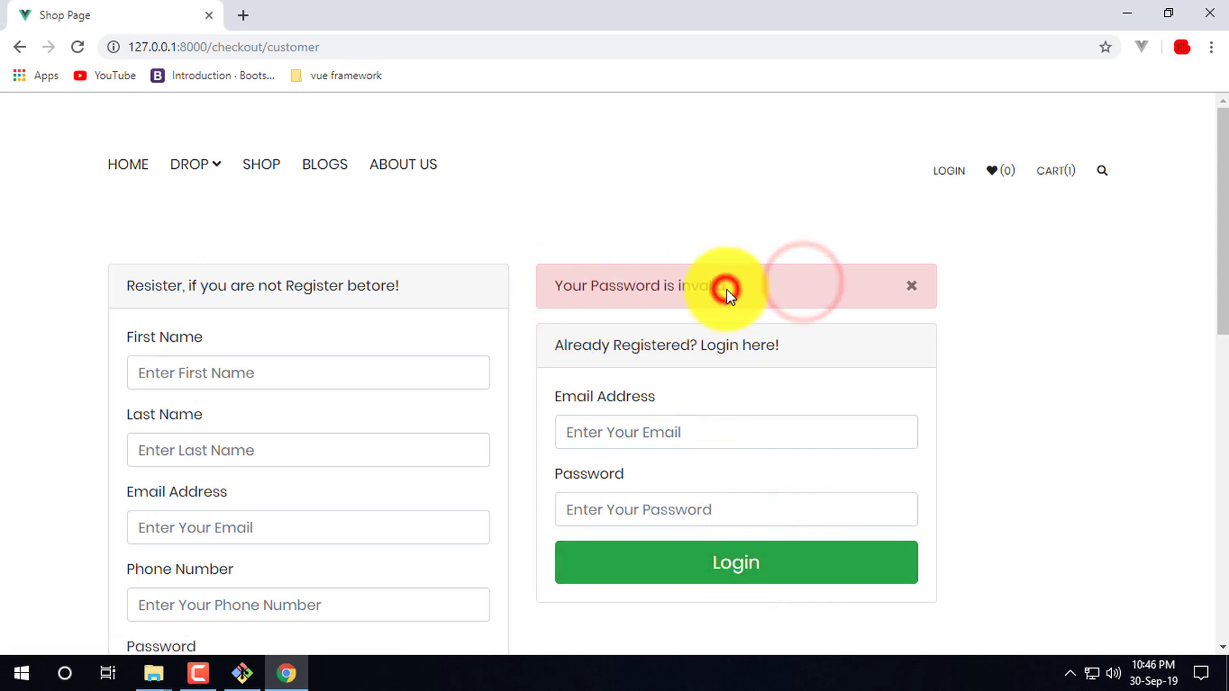
left_click(911, 286)
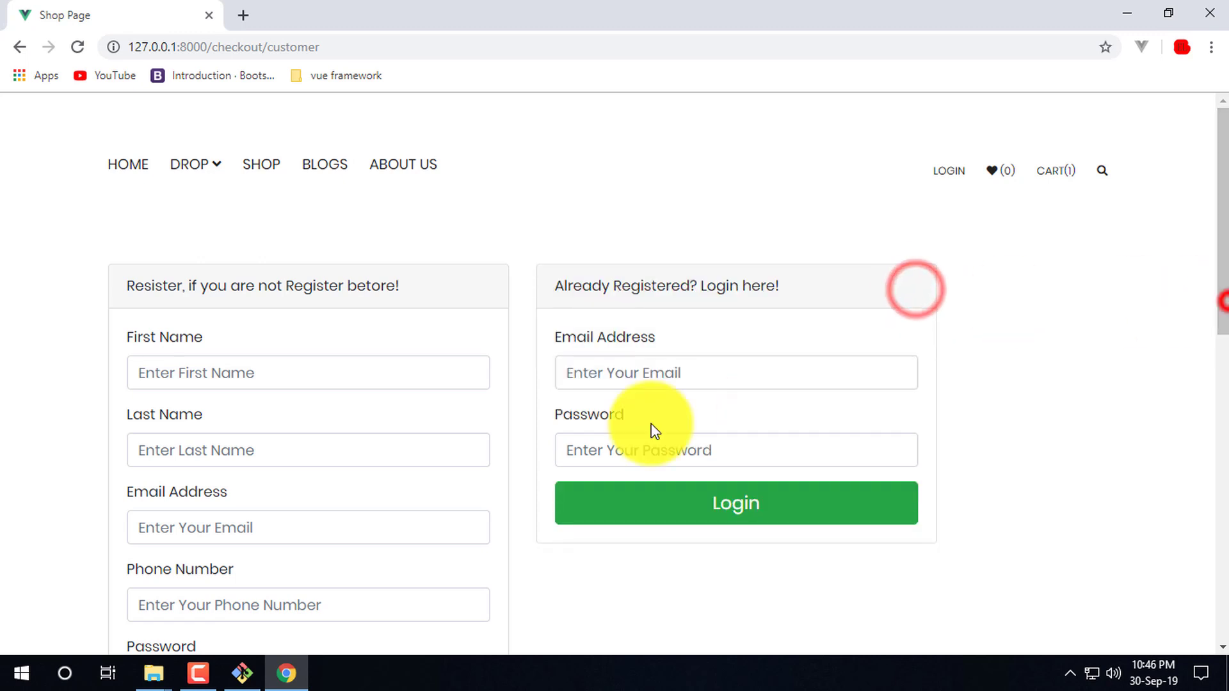
left_click(850, 378)
left_click(955, 395)
left_click(733, 458)
left_click(739, 374)
left_click(1071, 372)
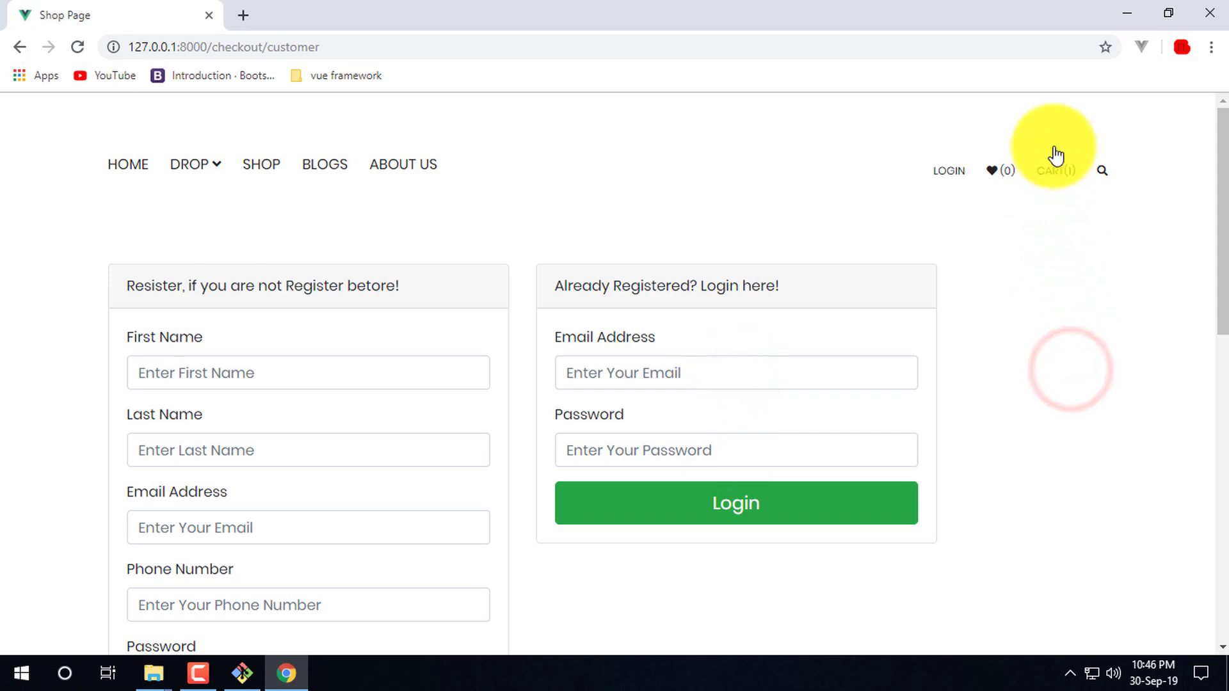
mouse_move(1061, 163)
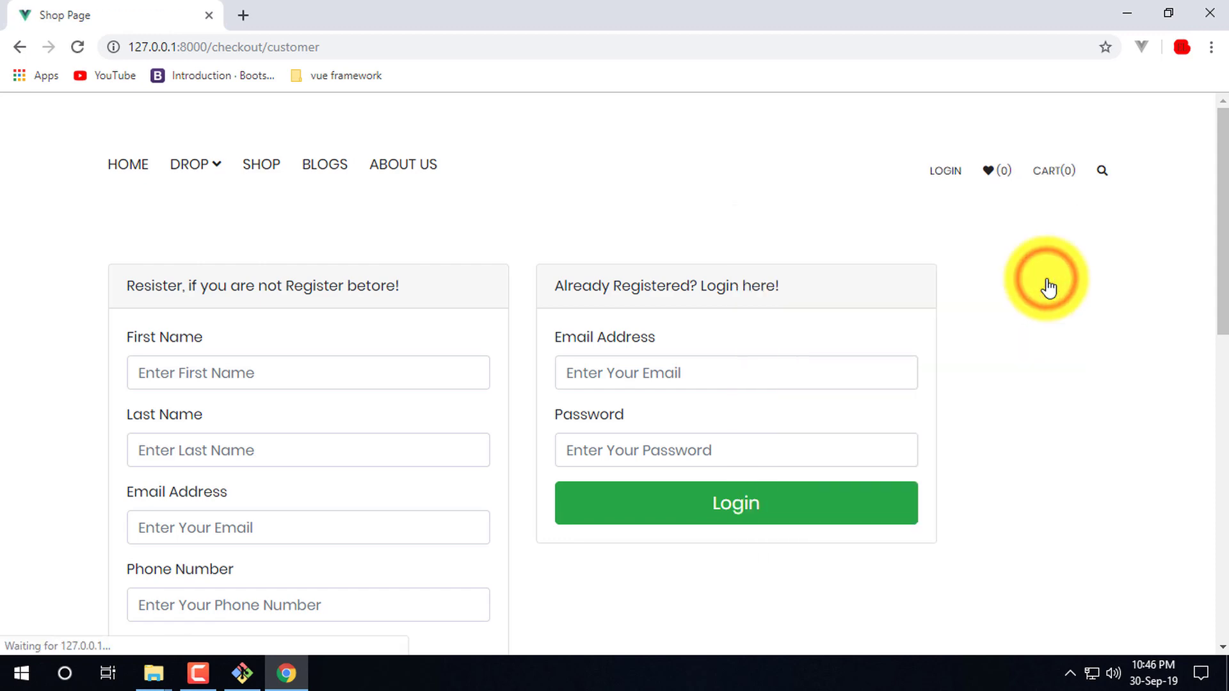
- Remove the cart item, then browse the shop's Shoe and Shirt categories
left_click(588, 142)
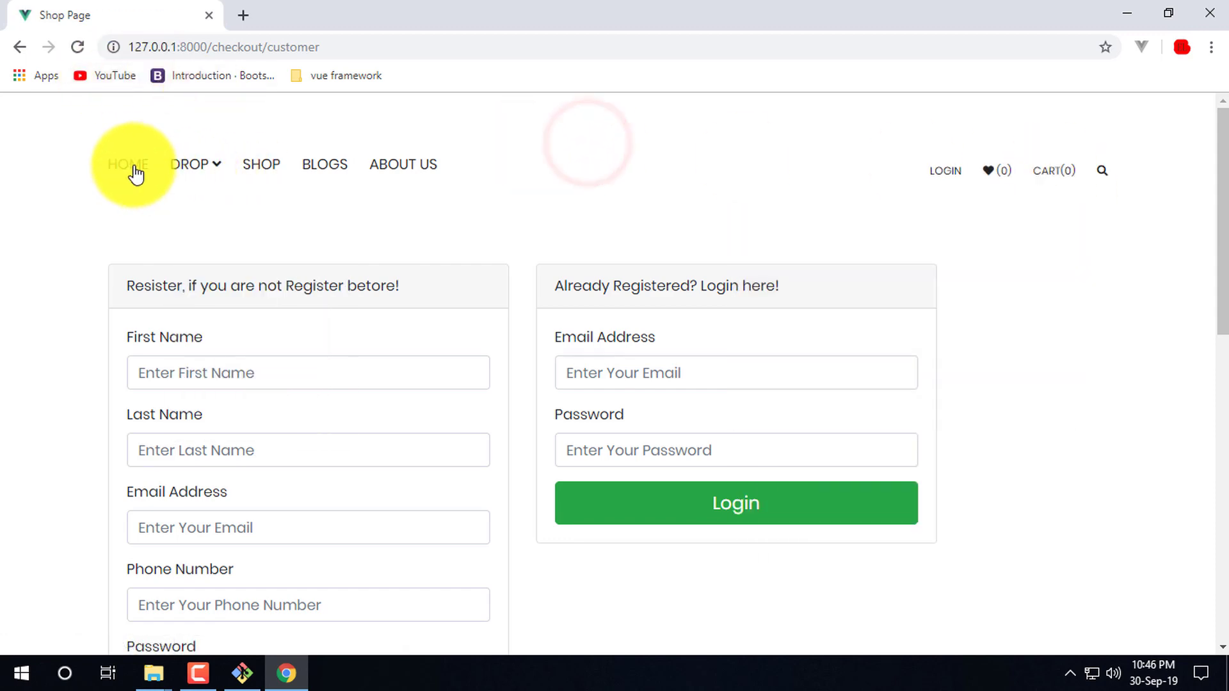
left_click(131, 167)
left_click(276, 167)
scroll(143, 328, "down", 3)
left_click(137, 330)
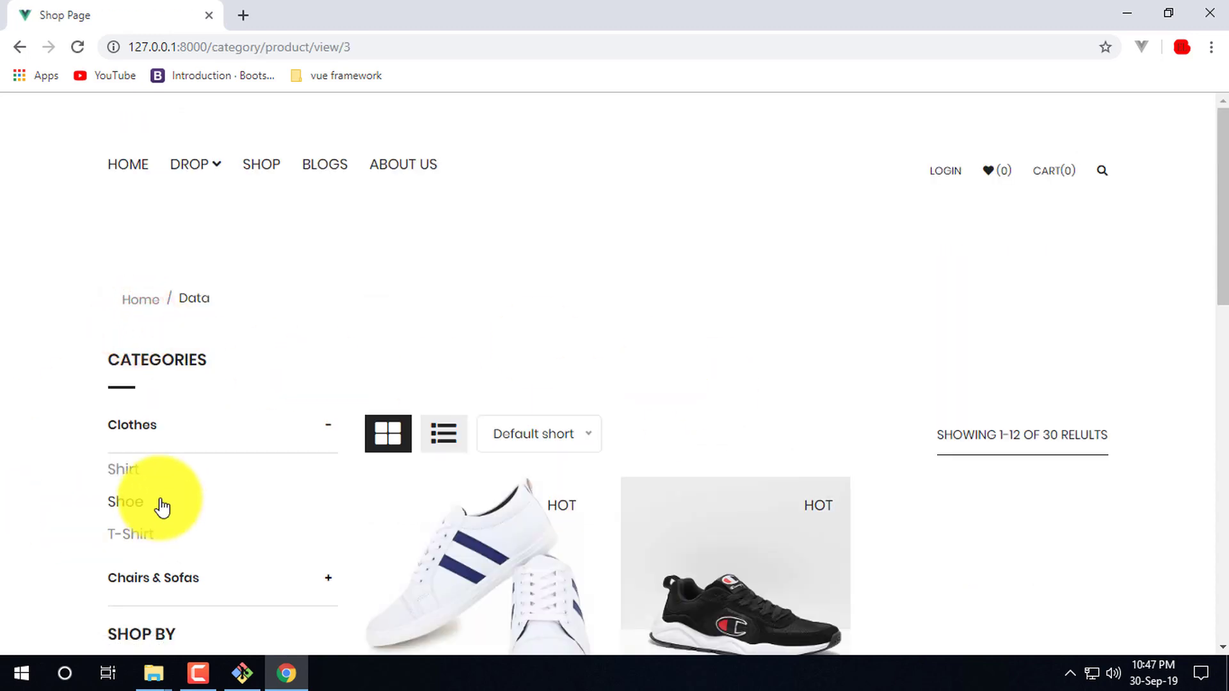
left_click(133, 471)
- Toggle list and grid views, then open the T-Shirt category page
scroll(696, 389, "down", 3)
left_click(443, 253)
left_click(388, 253)
left_click(444, 253)
left_click(106, 356)
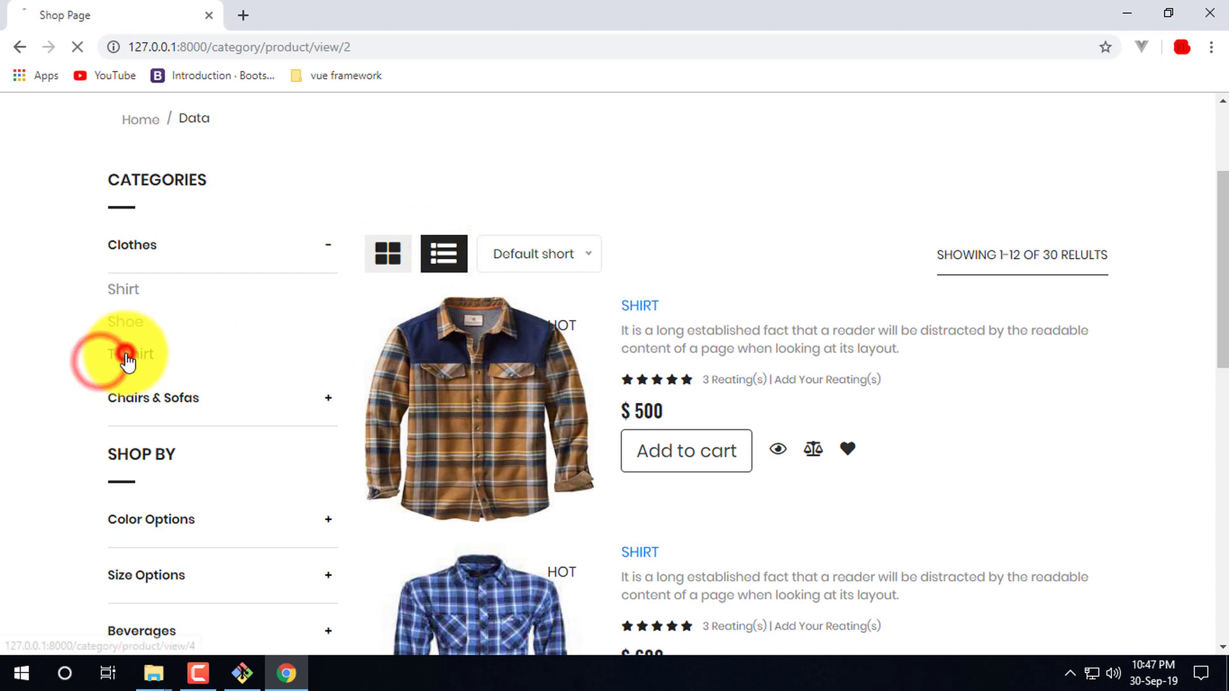
scroll(502, 386, "down", 2)
scroll(488, 382, "up", 2)
left_click_drag(368, 43, 172, 47)
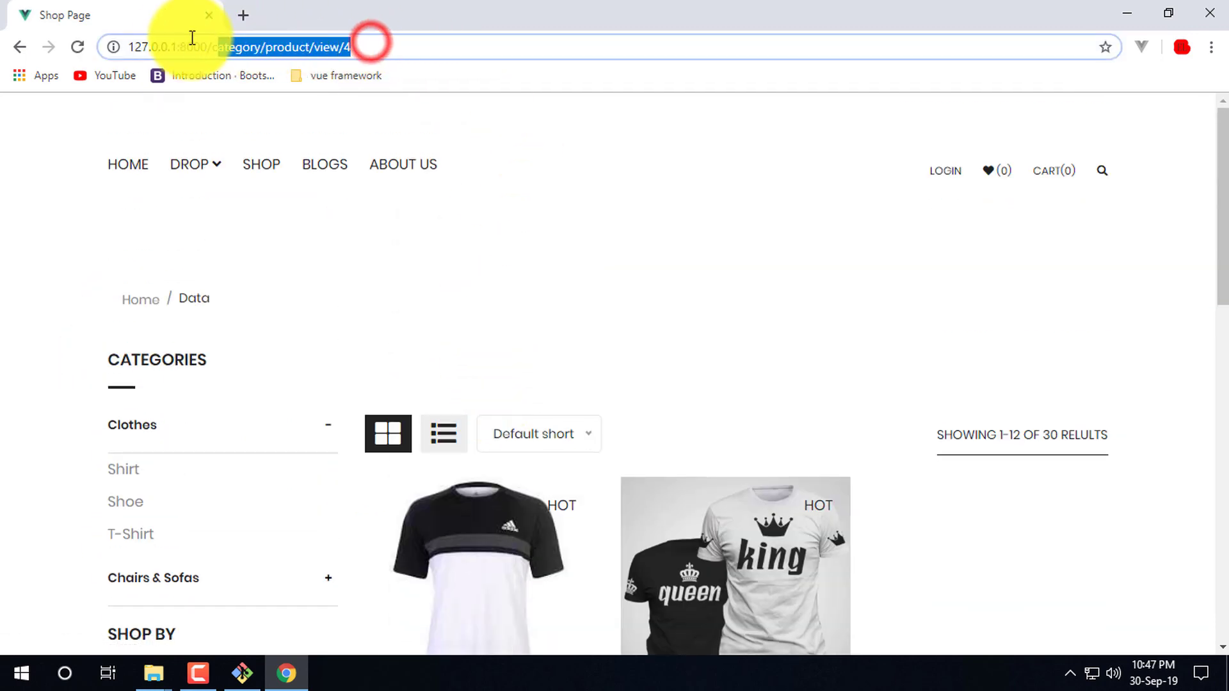
- Change the page path to admin-login and load 127.0.0.1:8000/admin-login
left_click(503, 32)
left_click(413, 50)
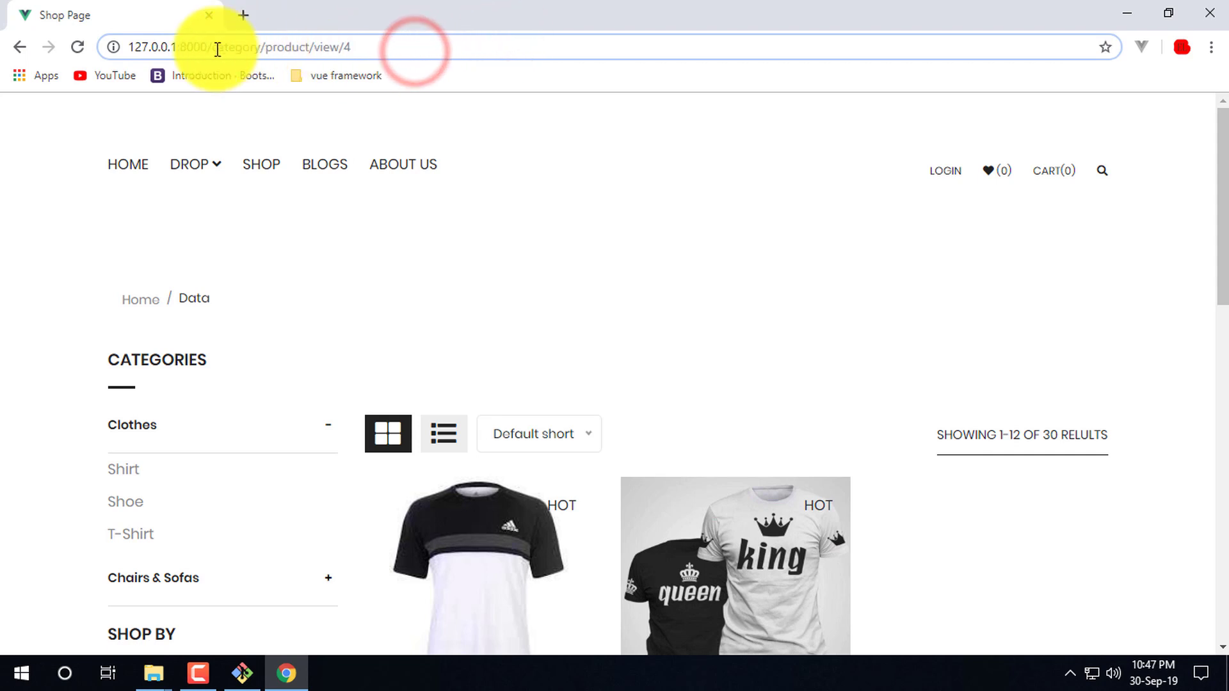
left_click_drag(214, 49, 376, 50)
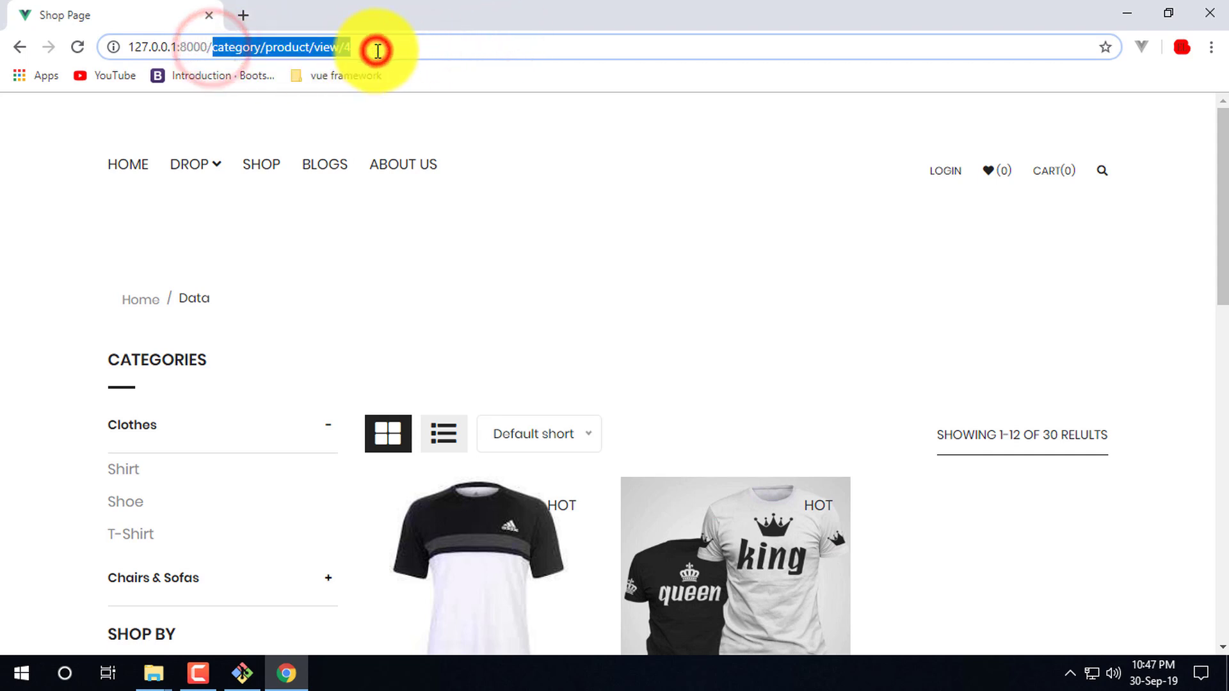
key("BackSpace")
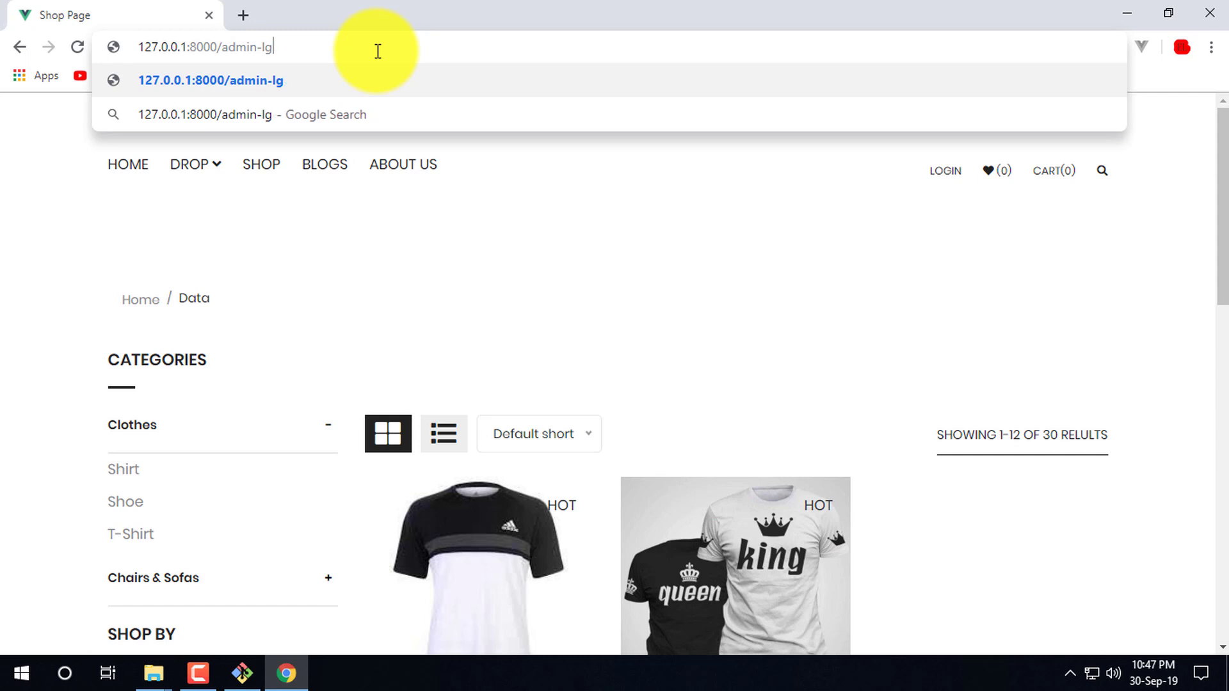
type("n")
key("Return")
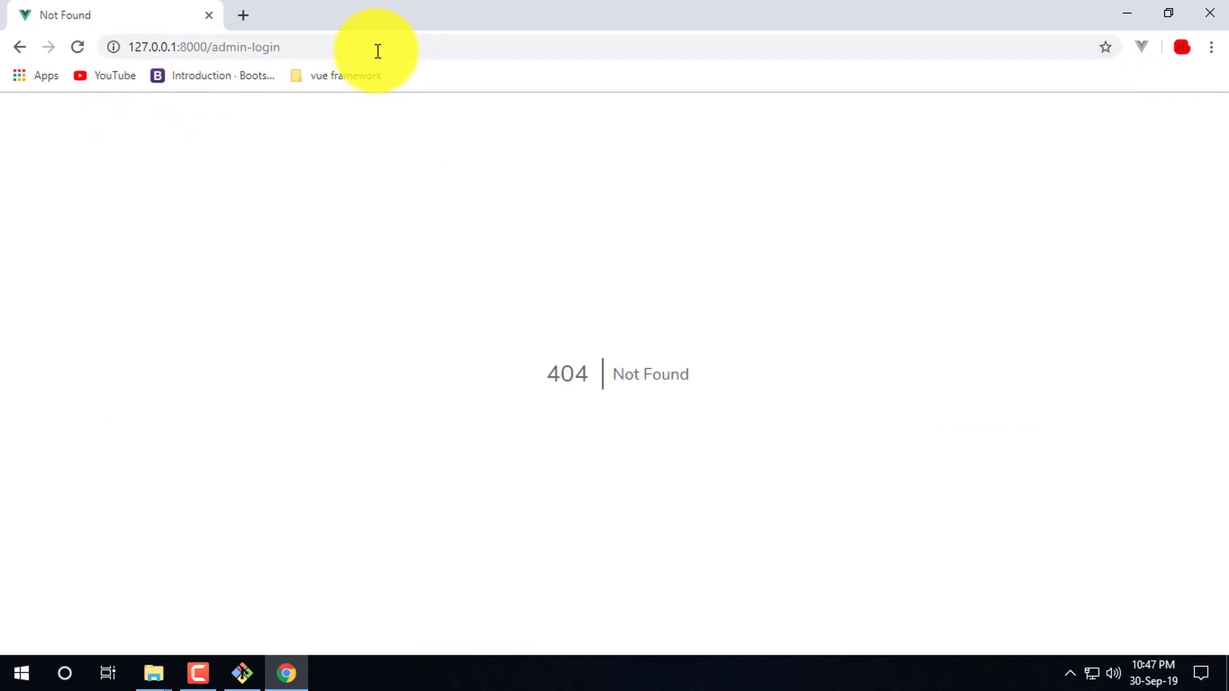
- Load the edited admin login address to reach the dashboard, then log out
left_click_drag(213, 47, 312, 43)
type("login-")
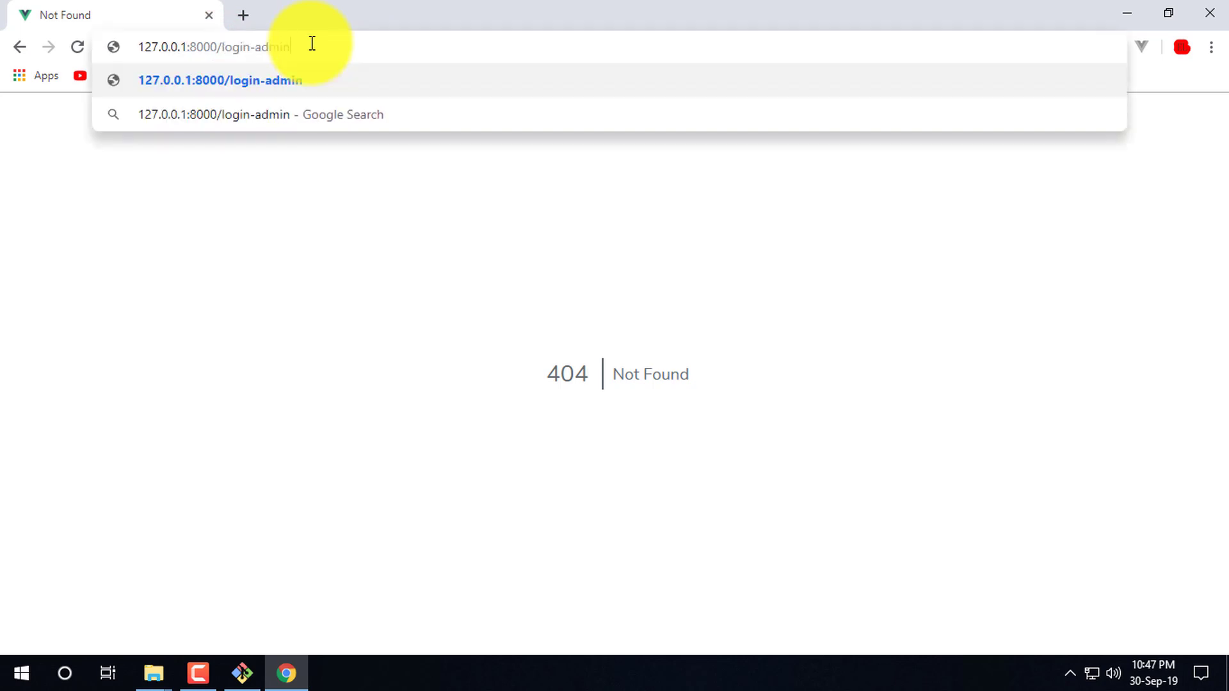
key("Return")
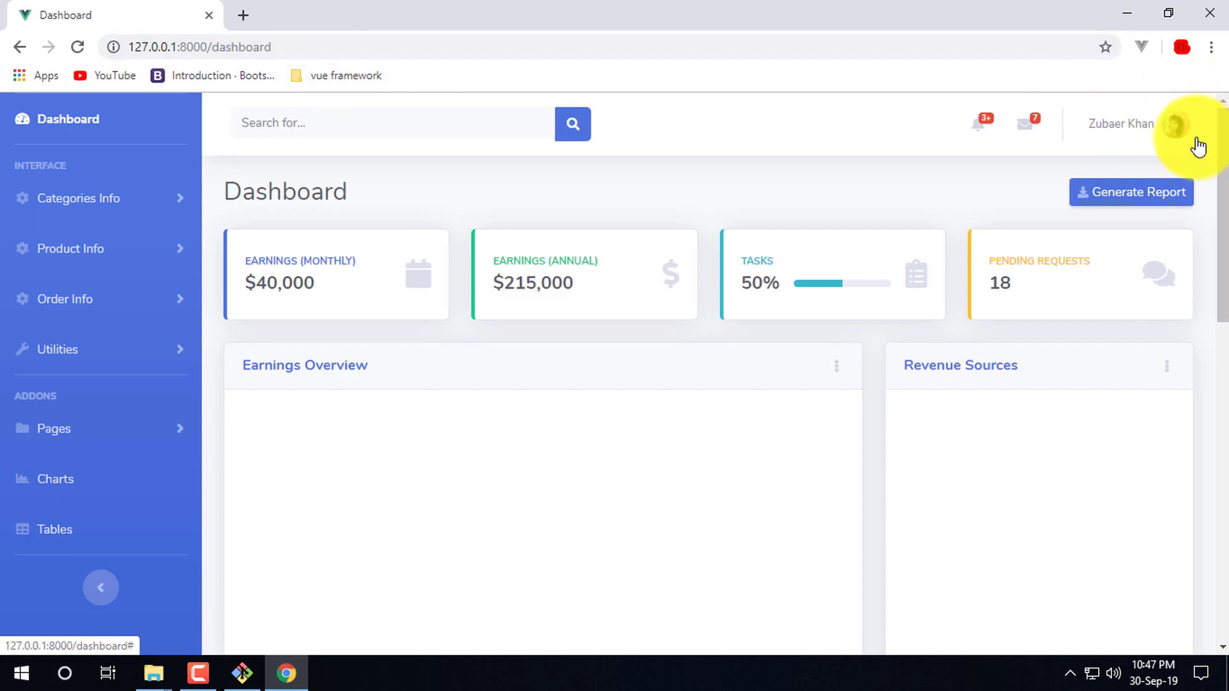
left_click(1130, 265)
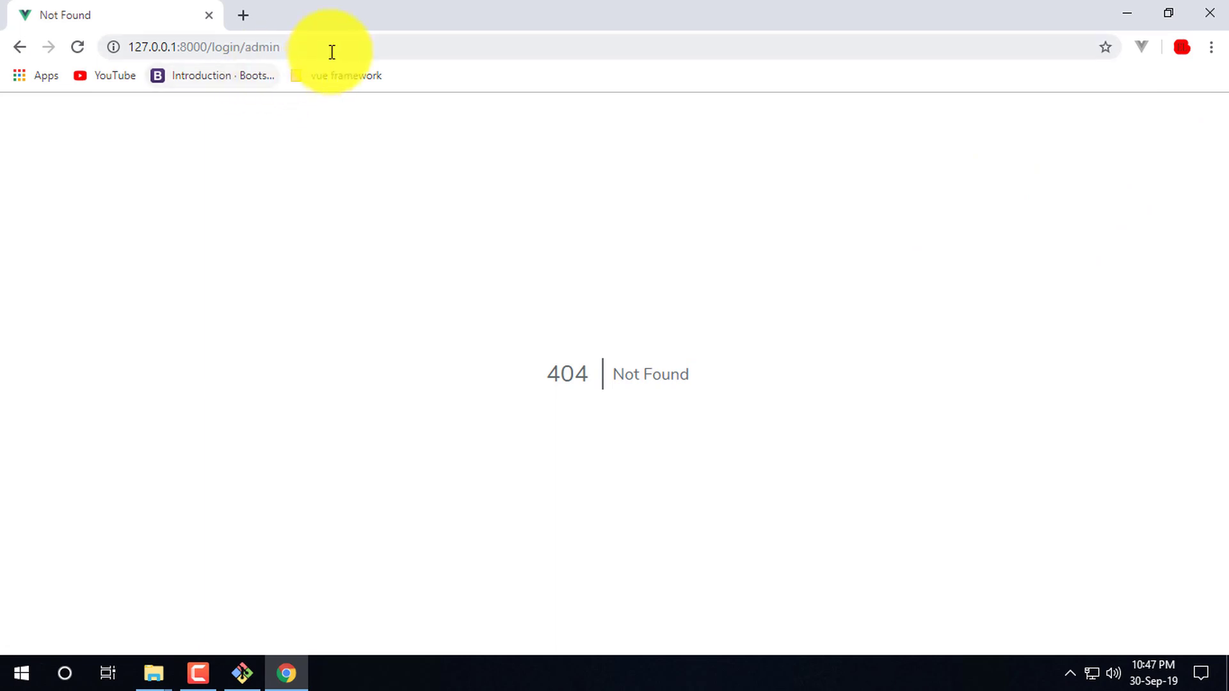
- Remove the slash from login/admin in the address bar
left_click(246, 47)
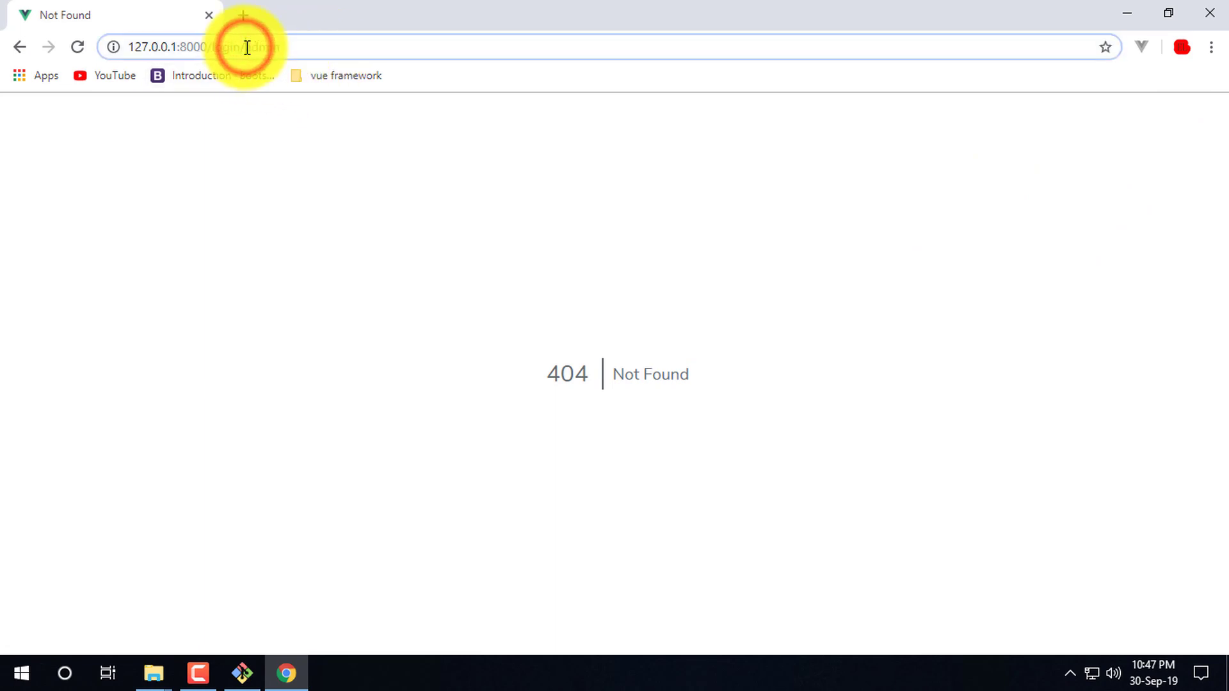
double_click(242, 48)
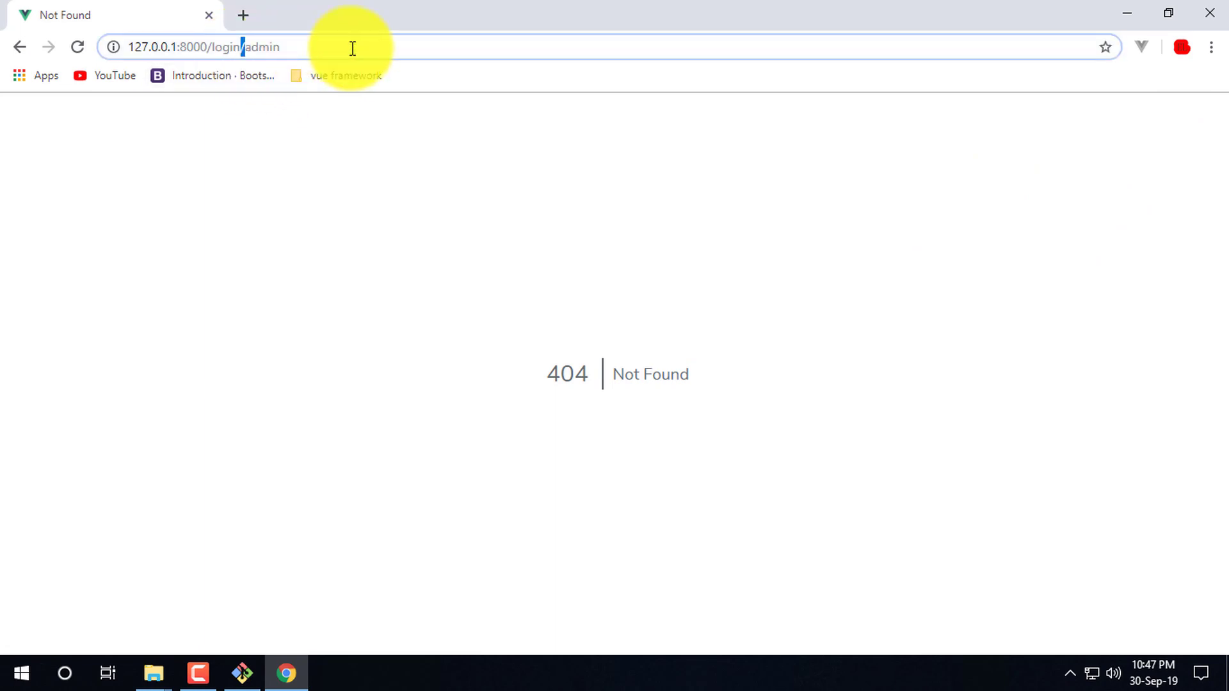
key("BackSpace")
- Load 127.0.0.1:8000/login-admin to open the admin login page
type("-")
key("Return")
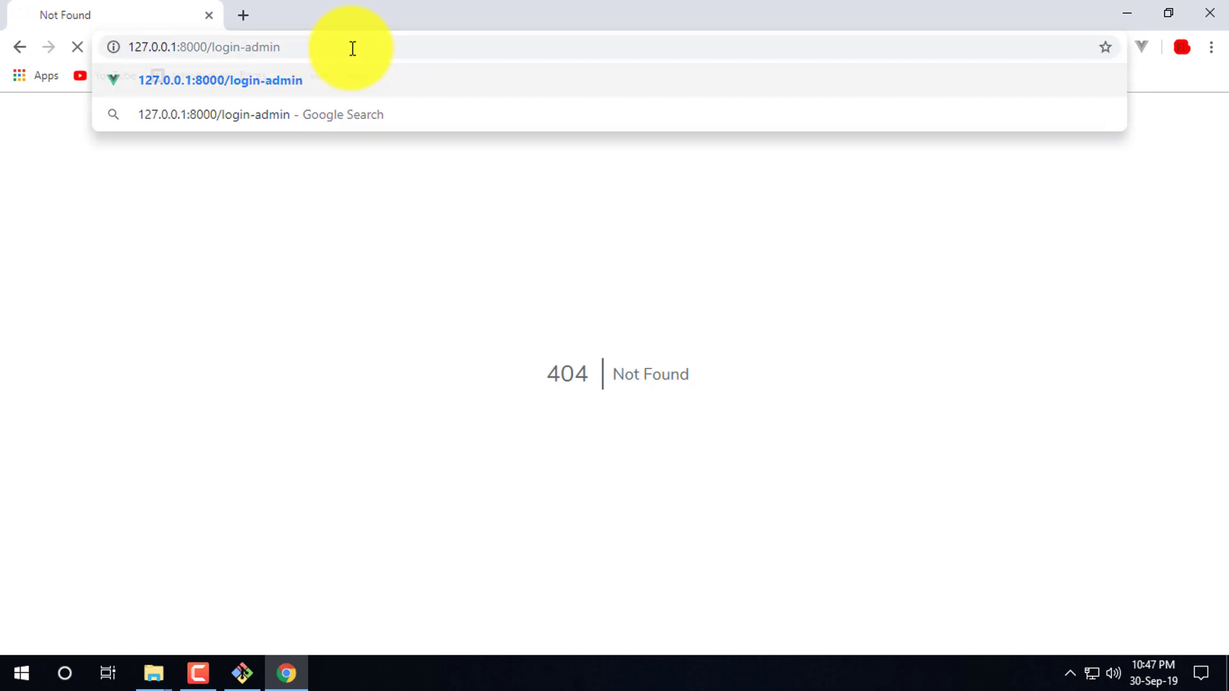
left_click(882, 288)
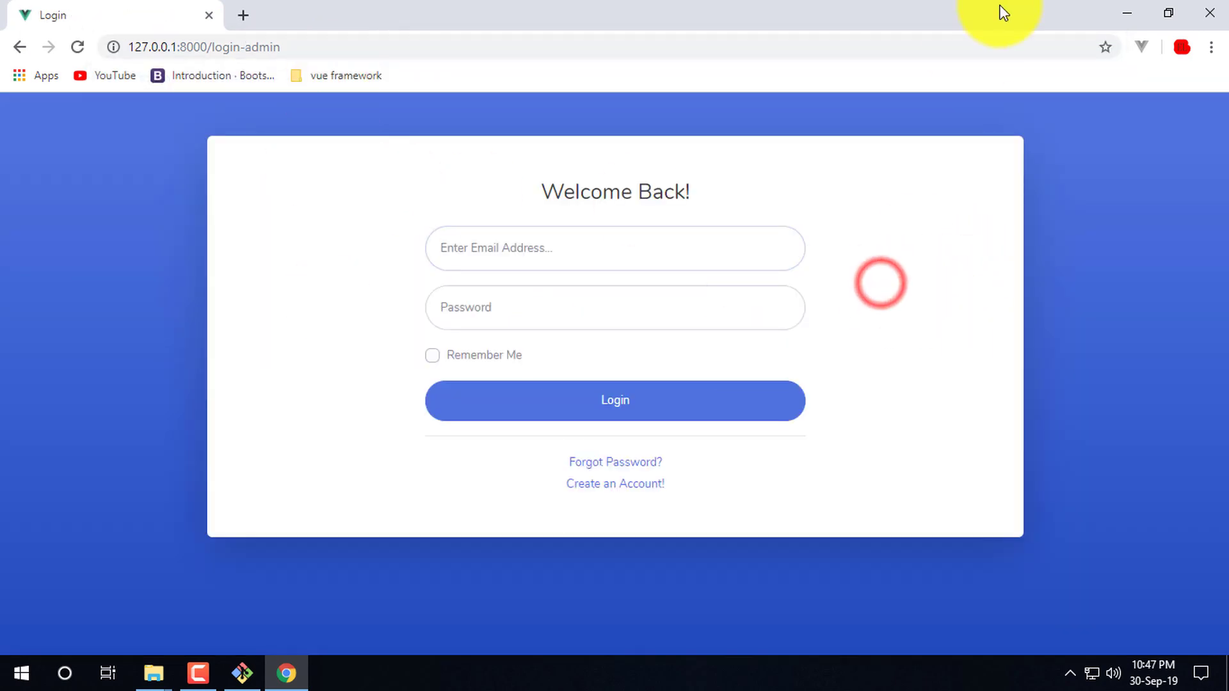
left_click(958, 342)
- Select and inspect the login-admin path in the address bar
left_click_drag(208, 46, 425, 39)
left_click(388, 48)
left_click_drag(315, 41, 226, 40)
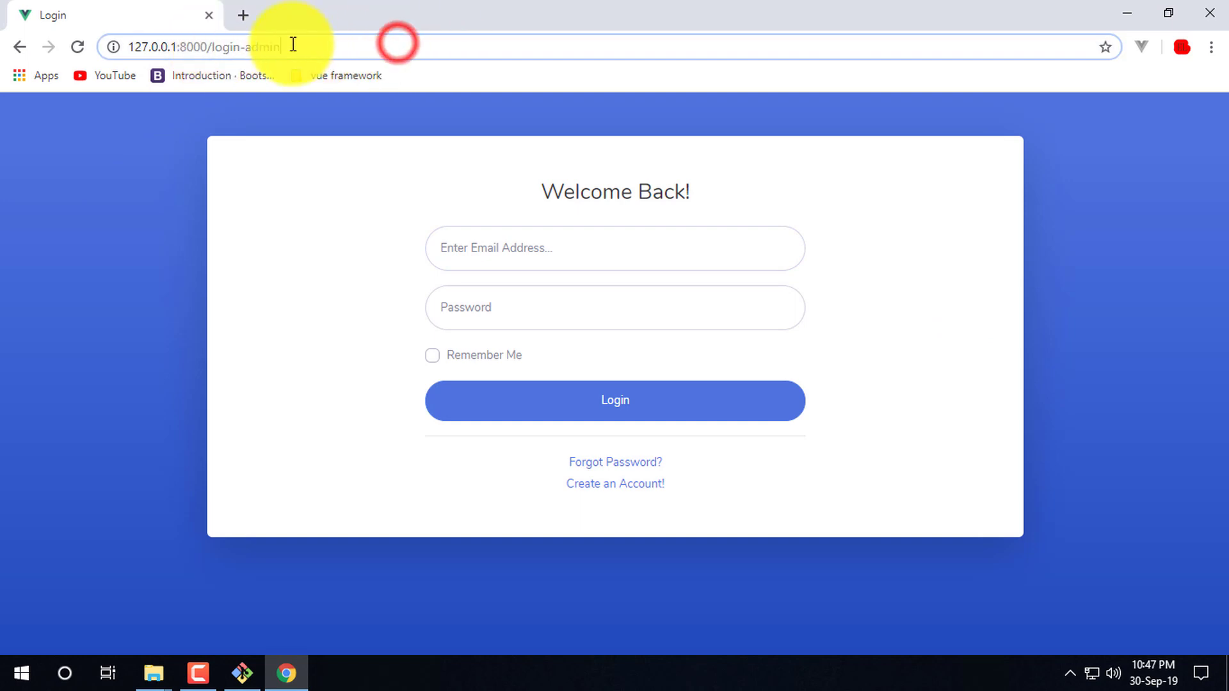
left_click_drag(310, 43, 212, 46)
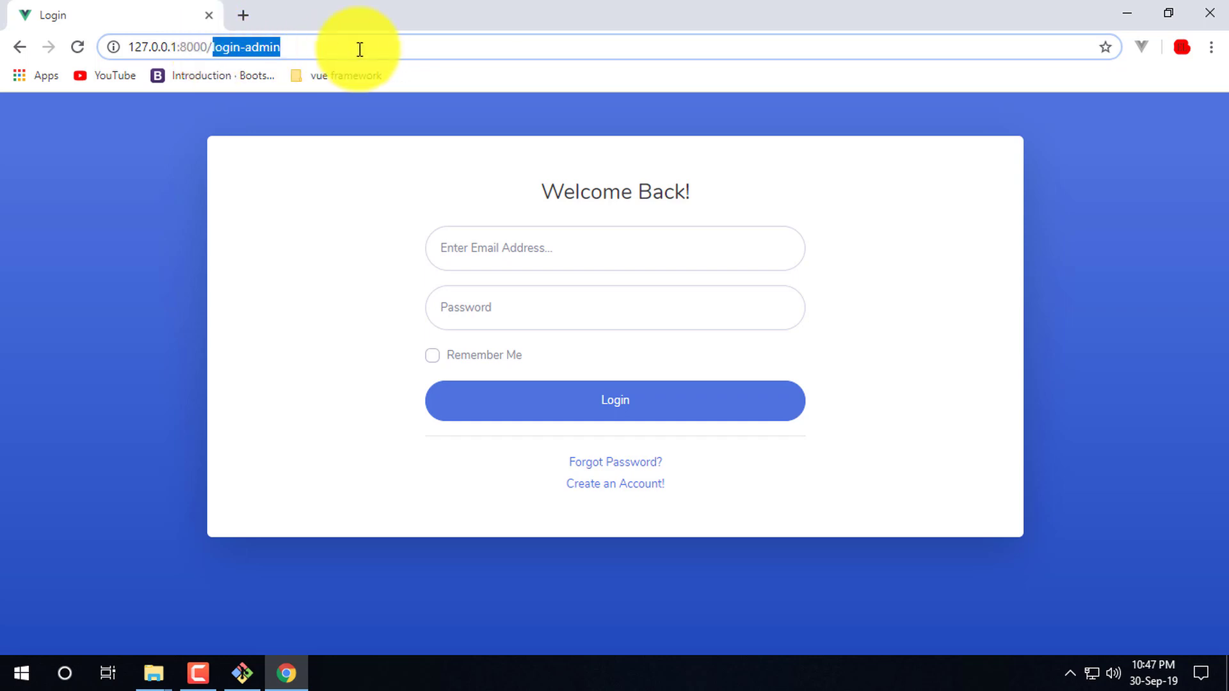
left_click(364, 226)
left_click_drag(214, 47, 417, 44)
left_click(412, 45)
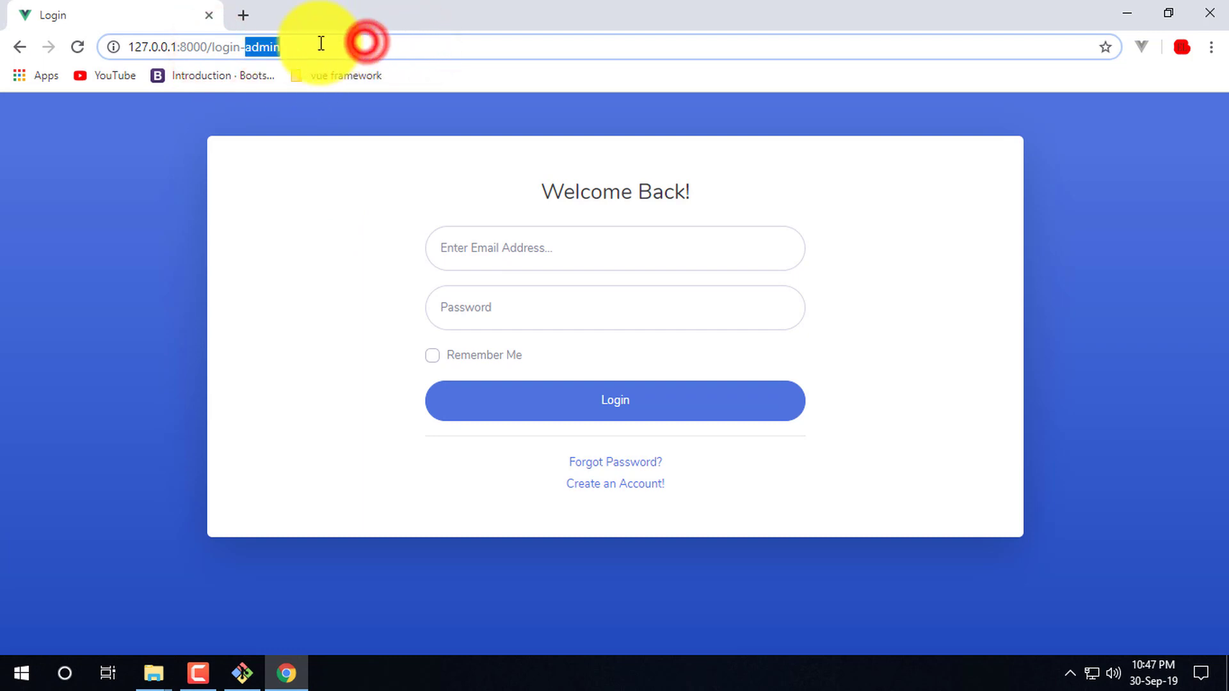
left_click(376, 44)
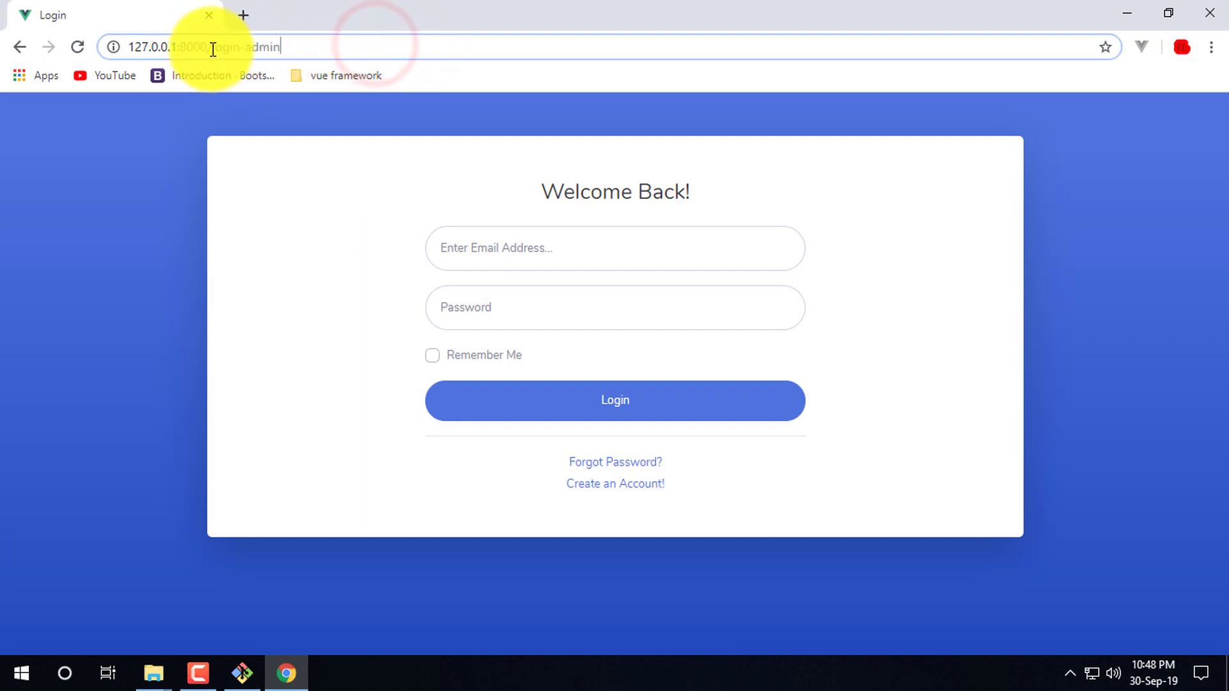
left_click_drag(370, 43, 213, 46)
left_click(329, 44)
left_click(384, 45)
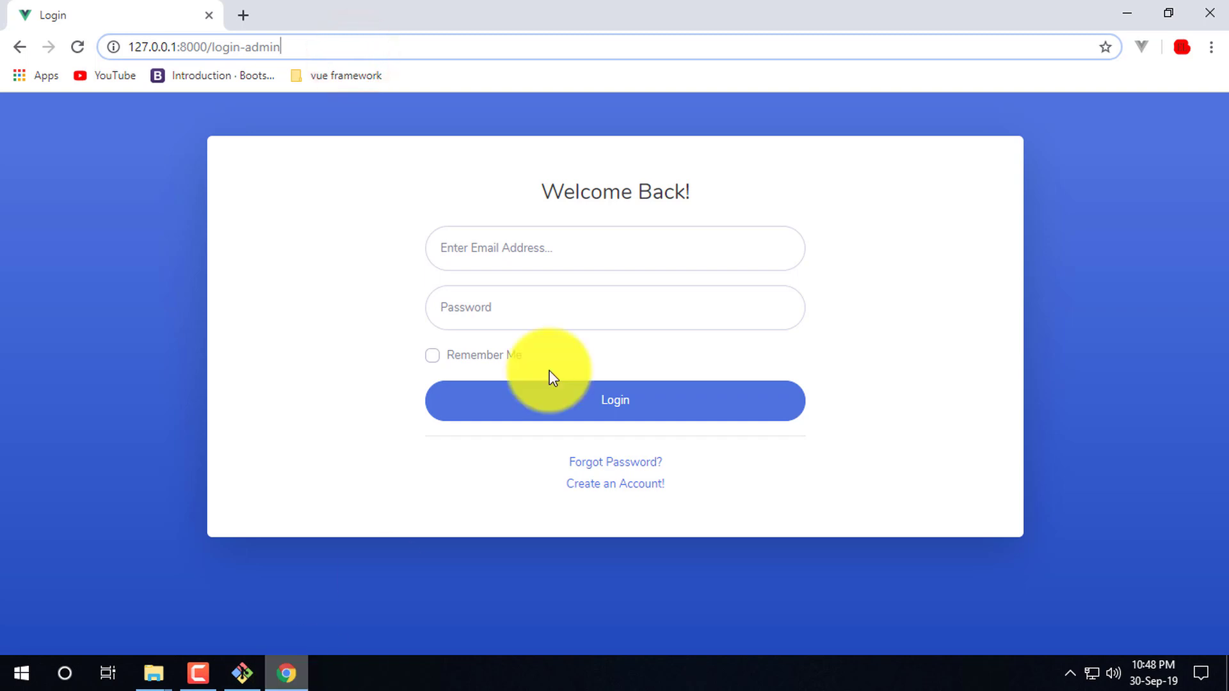
left_click(904, 238)
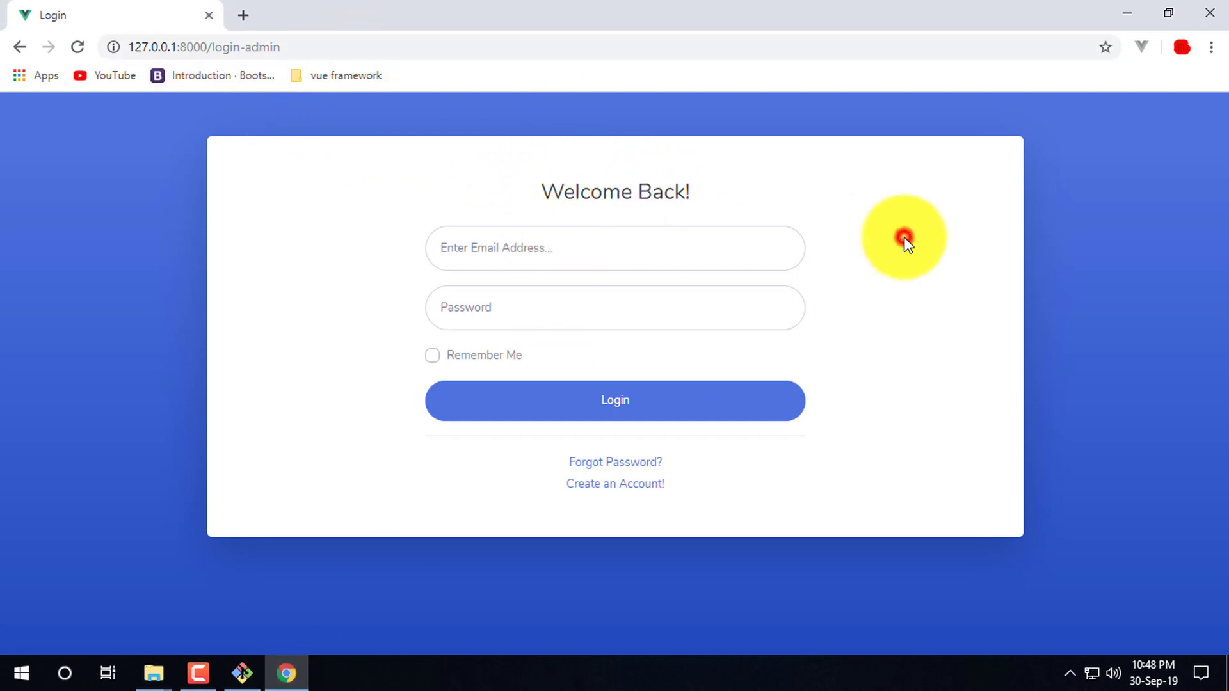
- Test the empty Email and Password fields, then go to the registration page
left_click(638, 251)
left_click(999, 305)
left_click(638, 246)
left_click(864, 295)
left_click(683, 260)
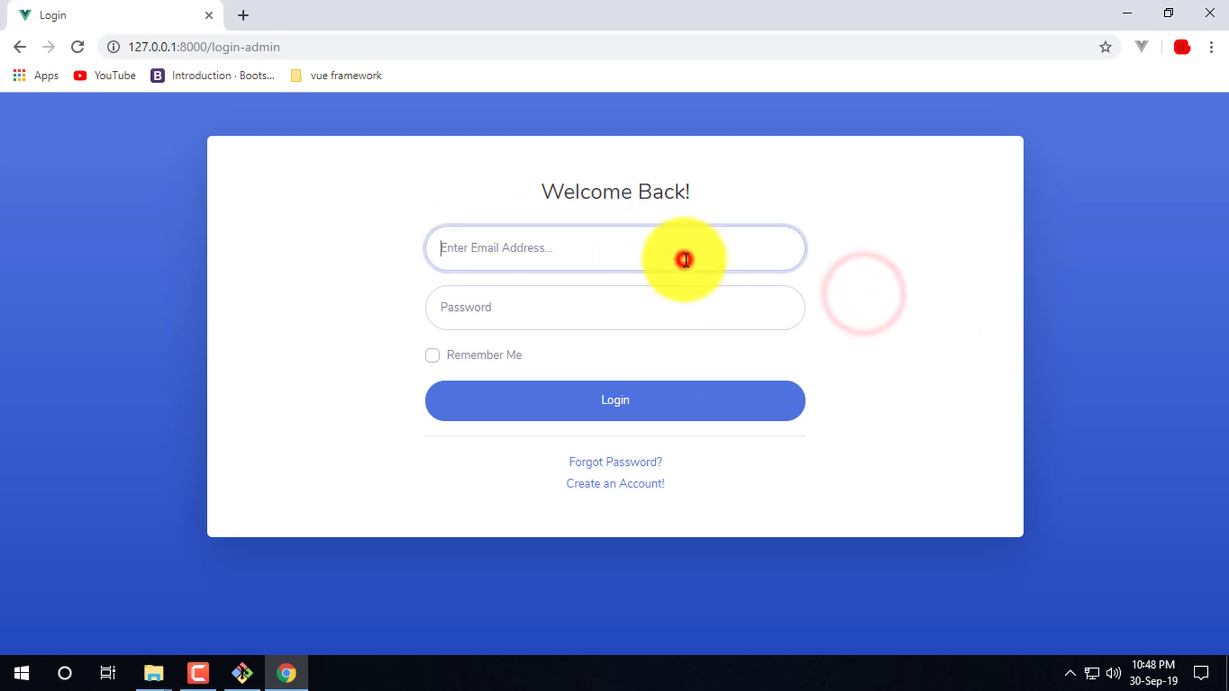
left_click(853, 279)
left_click(523, 247)
left_click(559, 326)
left_click(538, 235)
left_click(851, 264)
left_click(529, 238)
left_click(622, 313)
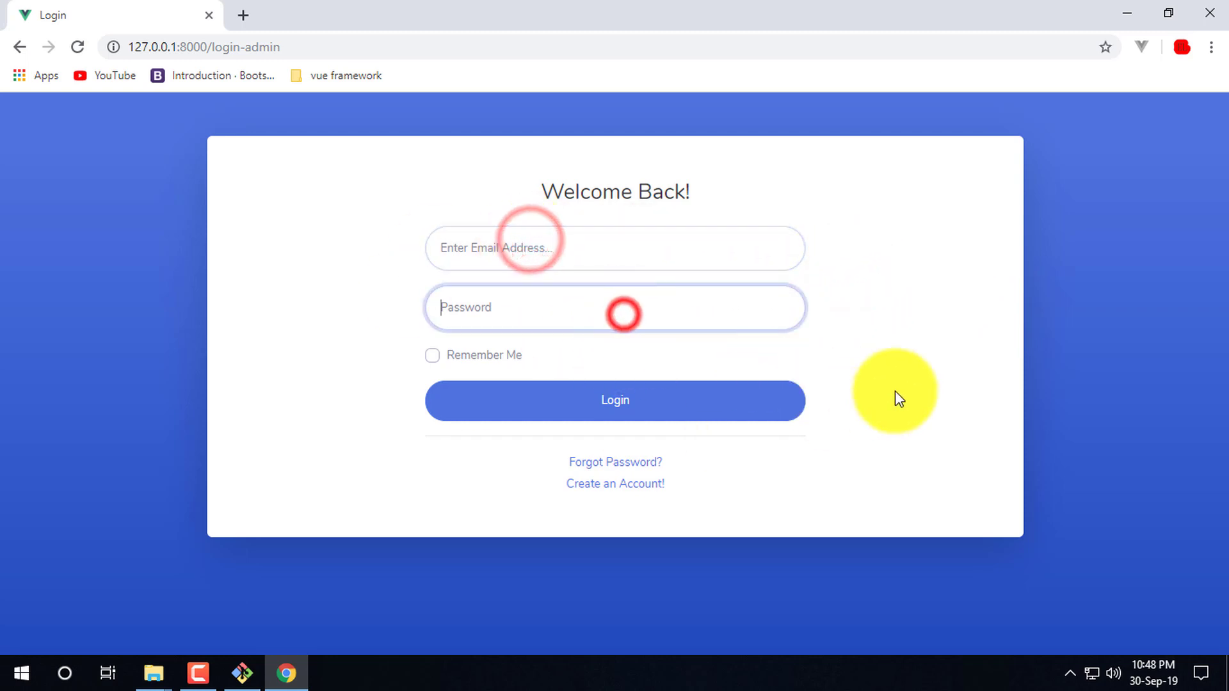
left_click(999, 391)
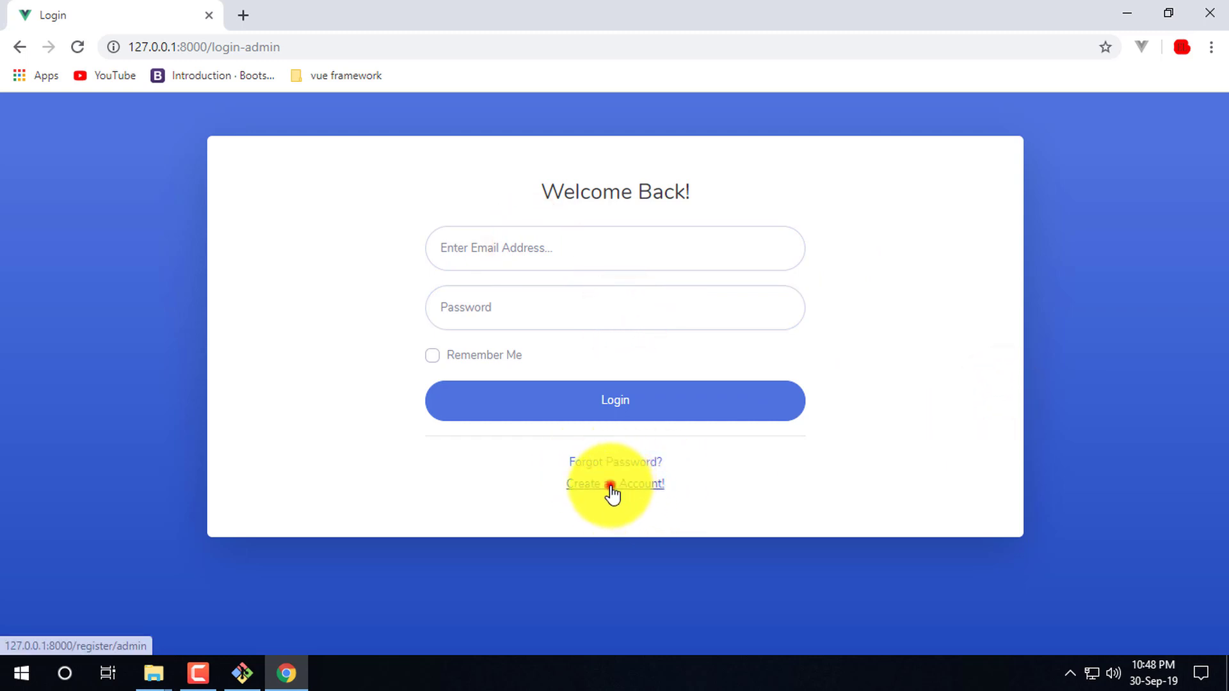
left_click(610, 486)
- Test the Create an Account! form's name, email and password fields
left_click_drag(796, 181, 351, 188)
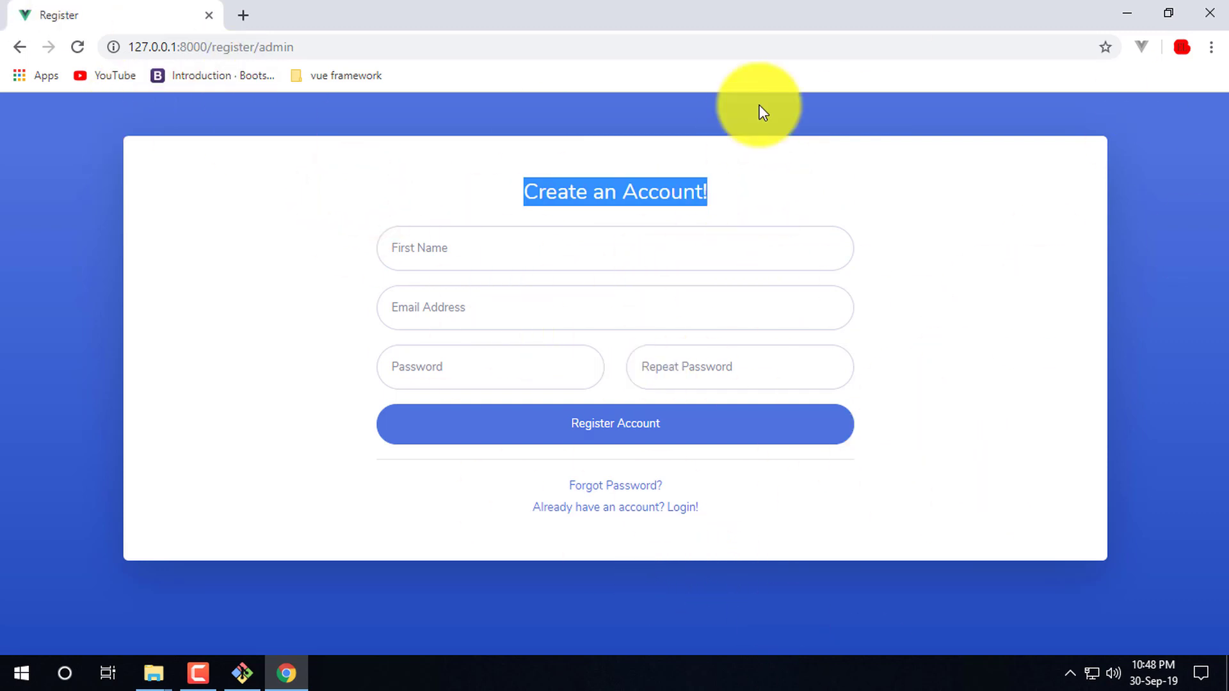
left_click(956, 223)
left_click(581, 247)
left_click(501, 306)
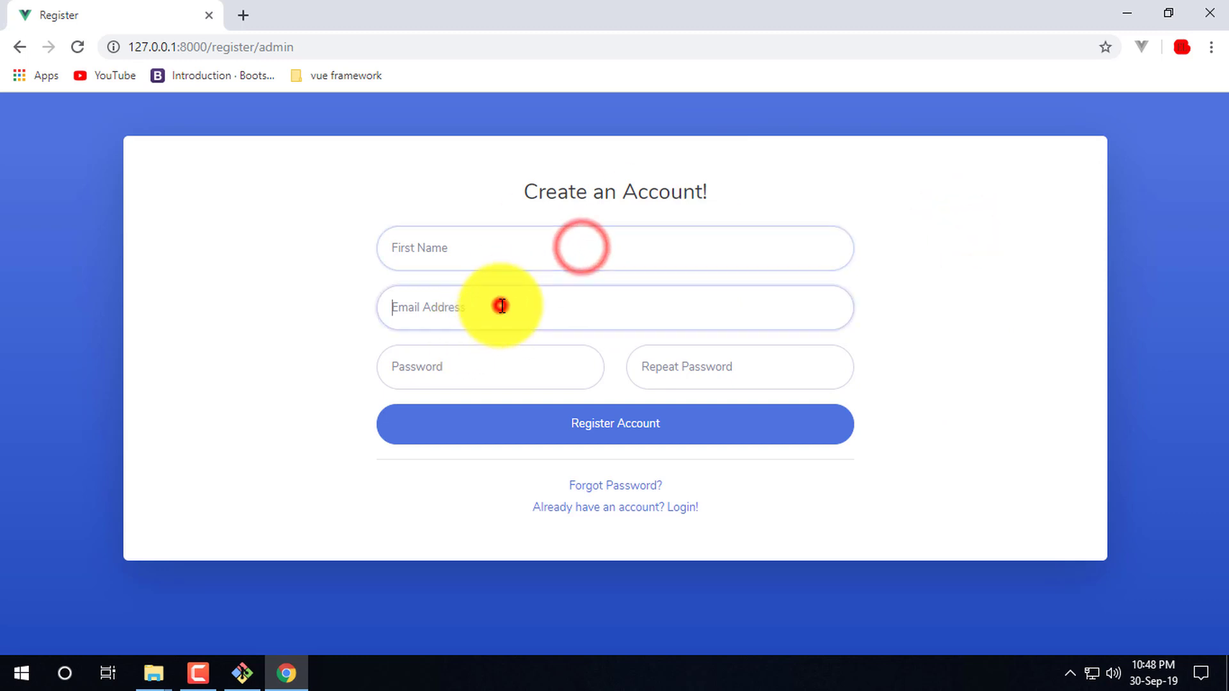
left_click(1011, 279)
left_click(469, 356)
left_click(735, 362)
left_click(1004, 320)
left_click(990, 339)
left_click(362, 174)
- Select and inspect the Create an Account! heading text
left_click_drag(828, 194, 913, 205)
left_click(431, 196)
left_click(977, 203)
left_click_drag(724, 178, 988, 194)
left_click(461, 195)
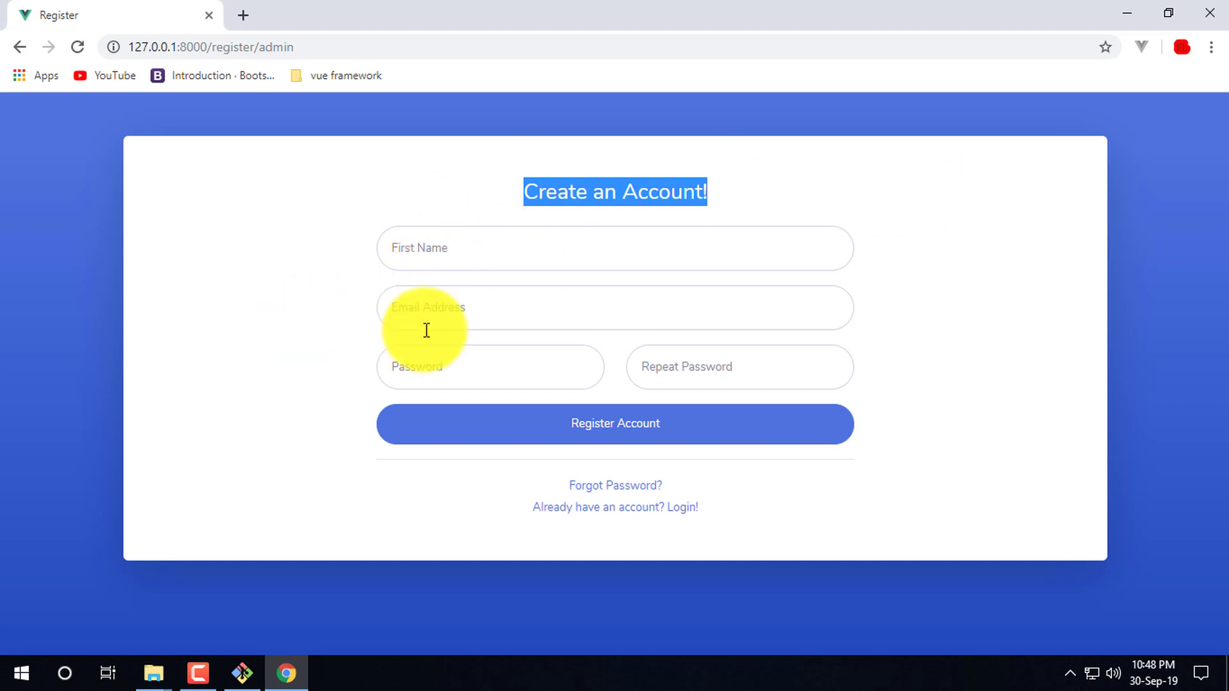
left_click(1100, 277)
- Visit the password reset page and return to the admin login page, twice
left_click(615, 488)
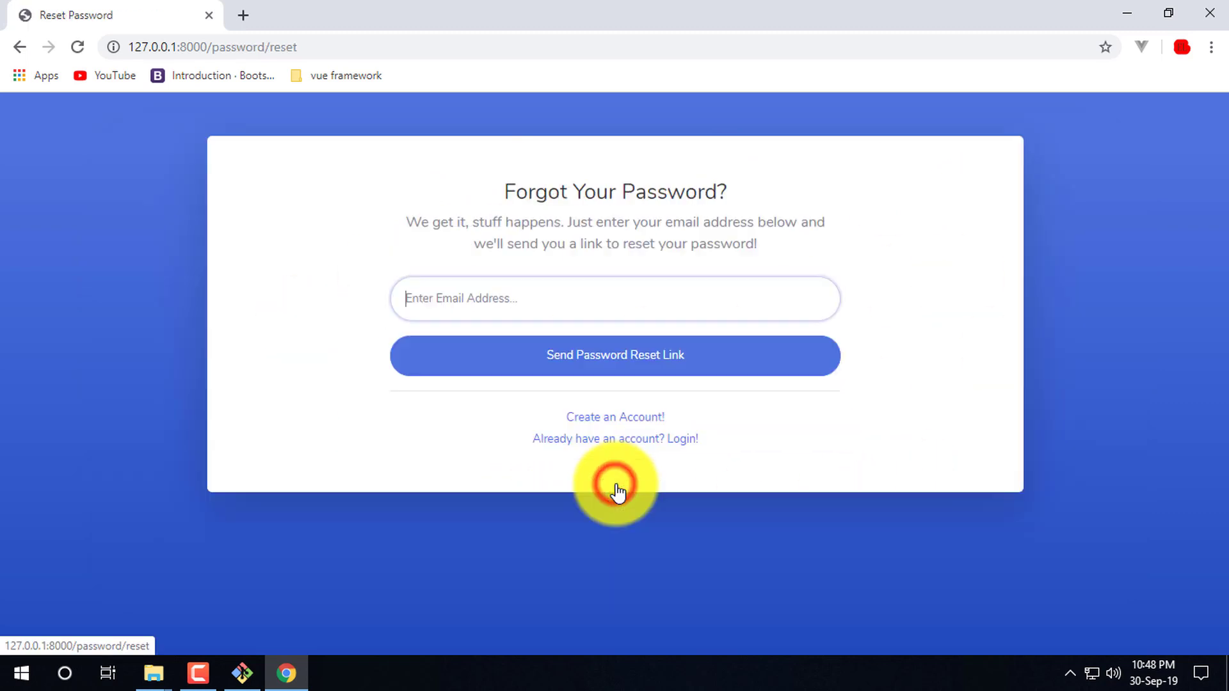
left_click(620, 440)
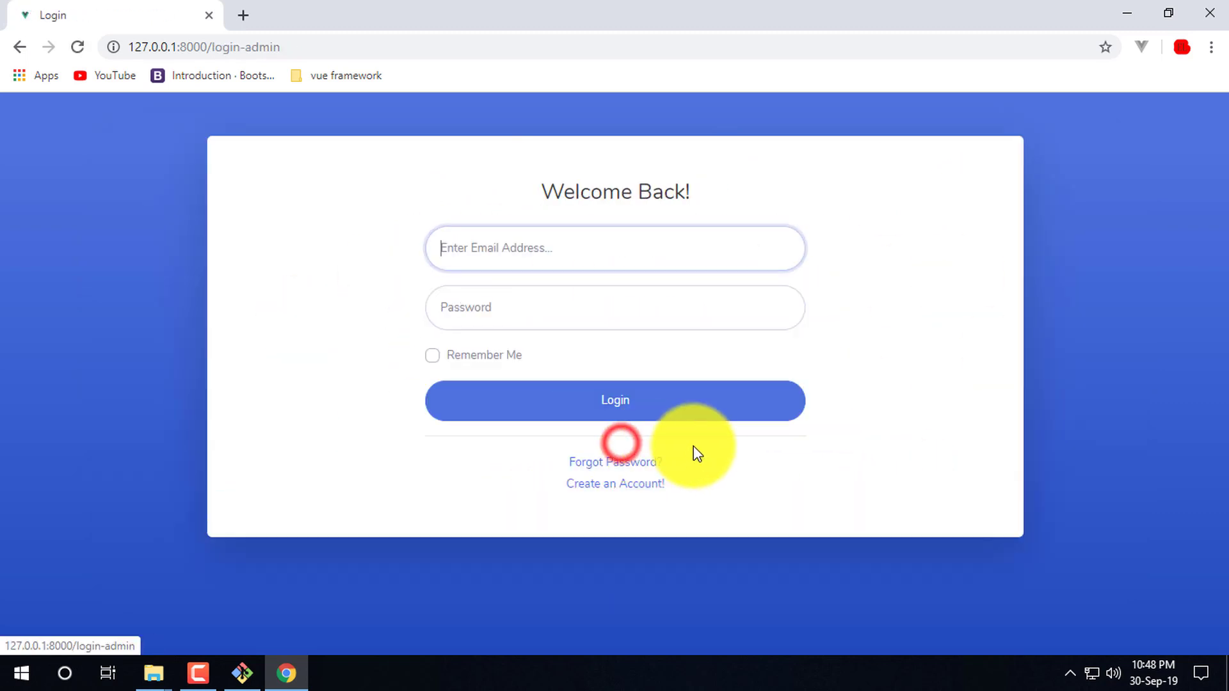
left_click(618, 461)
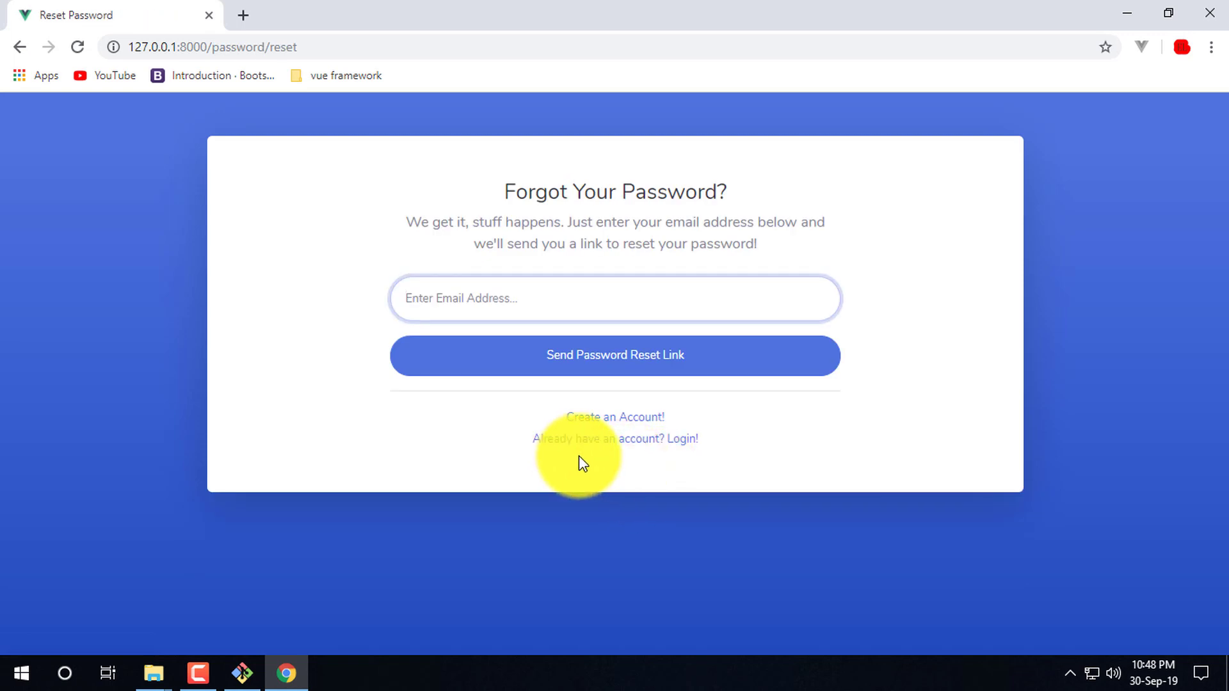
left_click(634, 440)
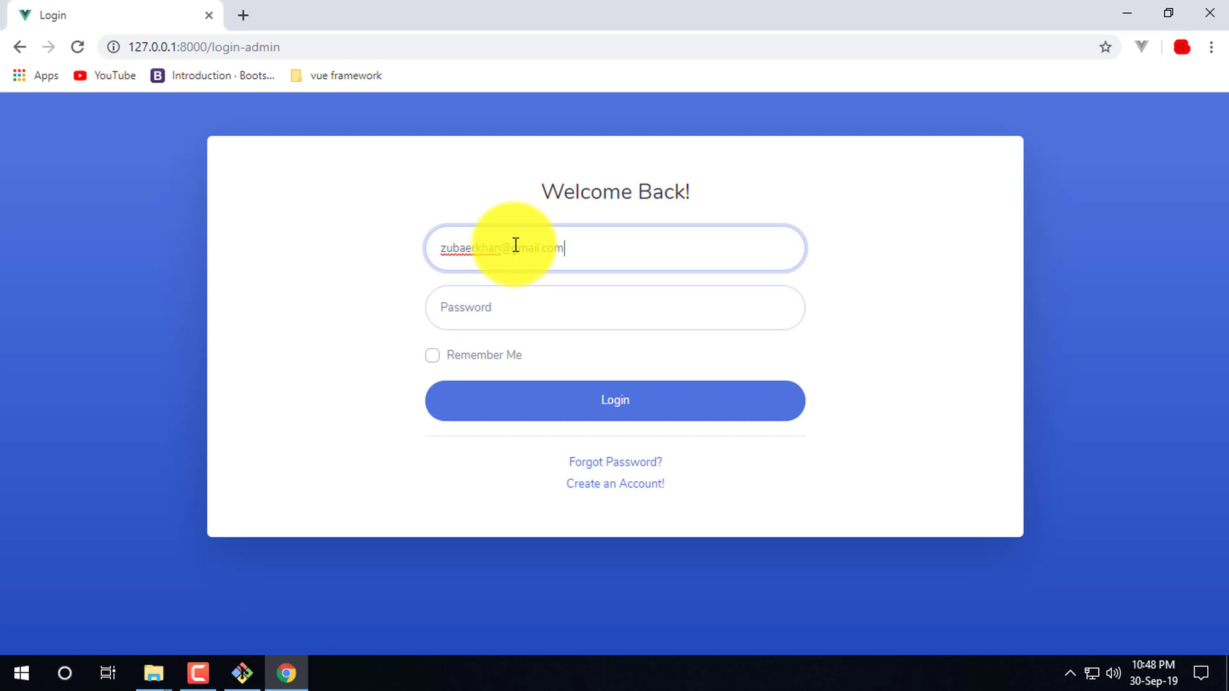
- Sign in with the admin credentials, dismiss the save-password prompt, and expand Categories Info
left_click(491, 307)
left_click(662, 413)
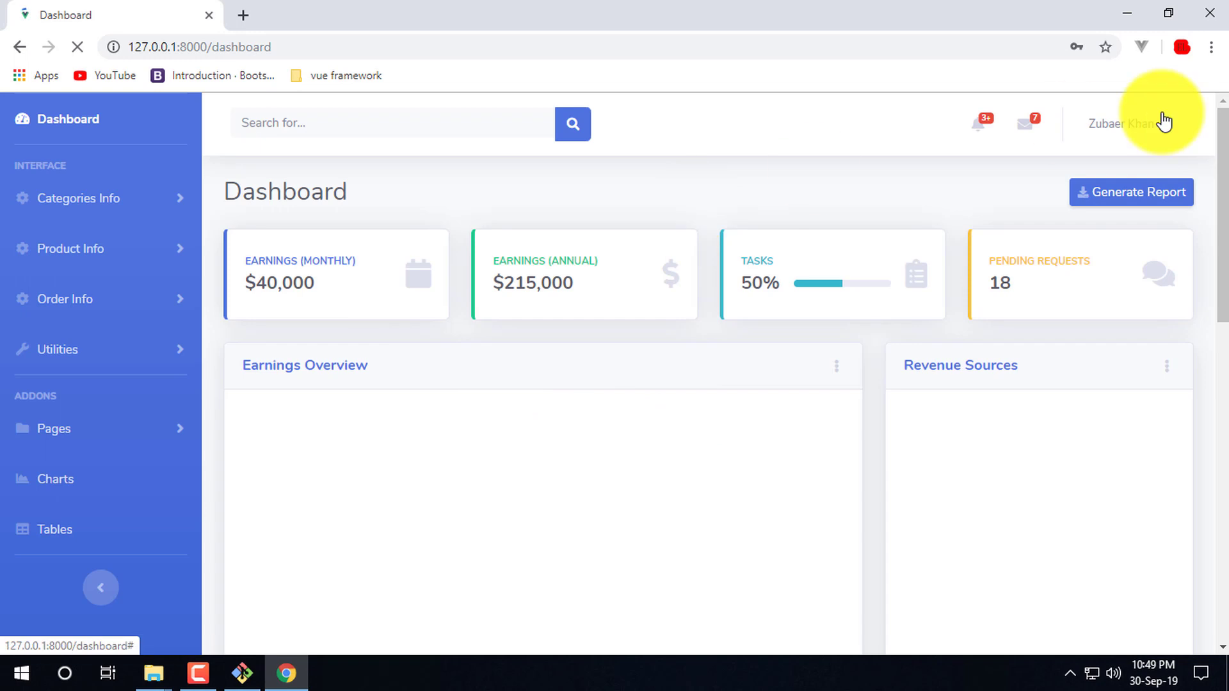
left_click(757, 103)
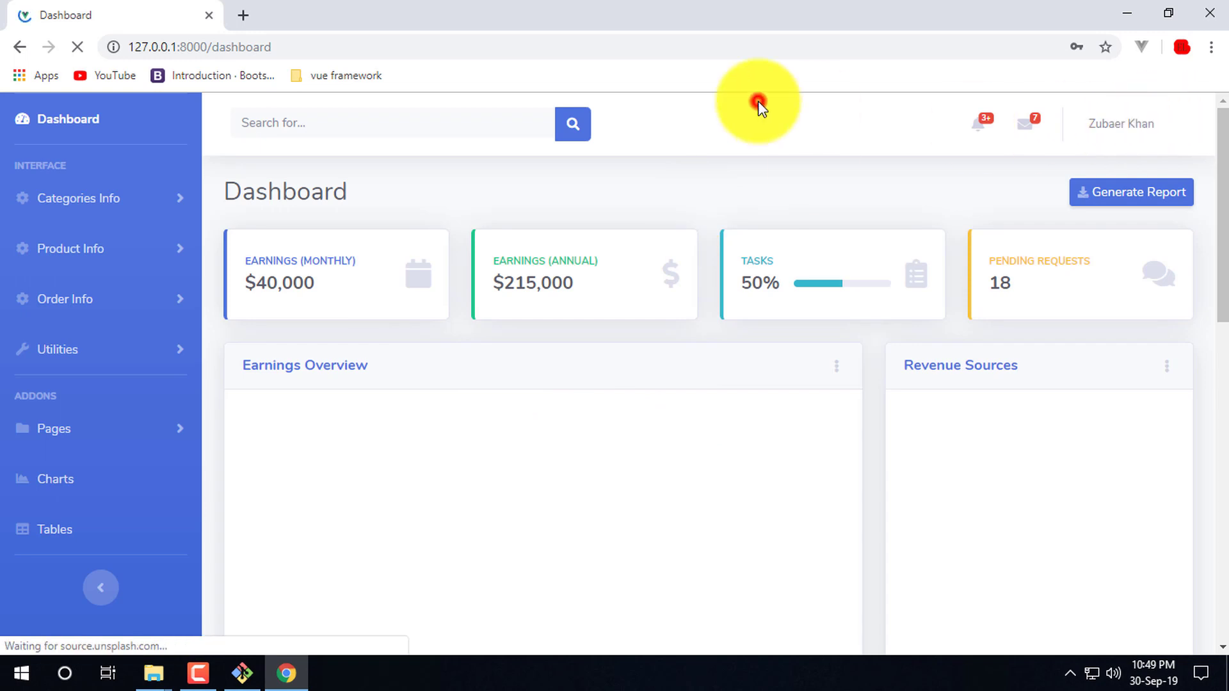
left_click(851, 164)
left_click(1107, 72)
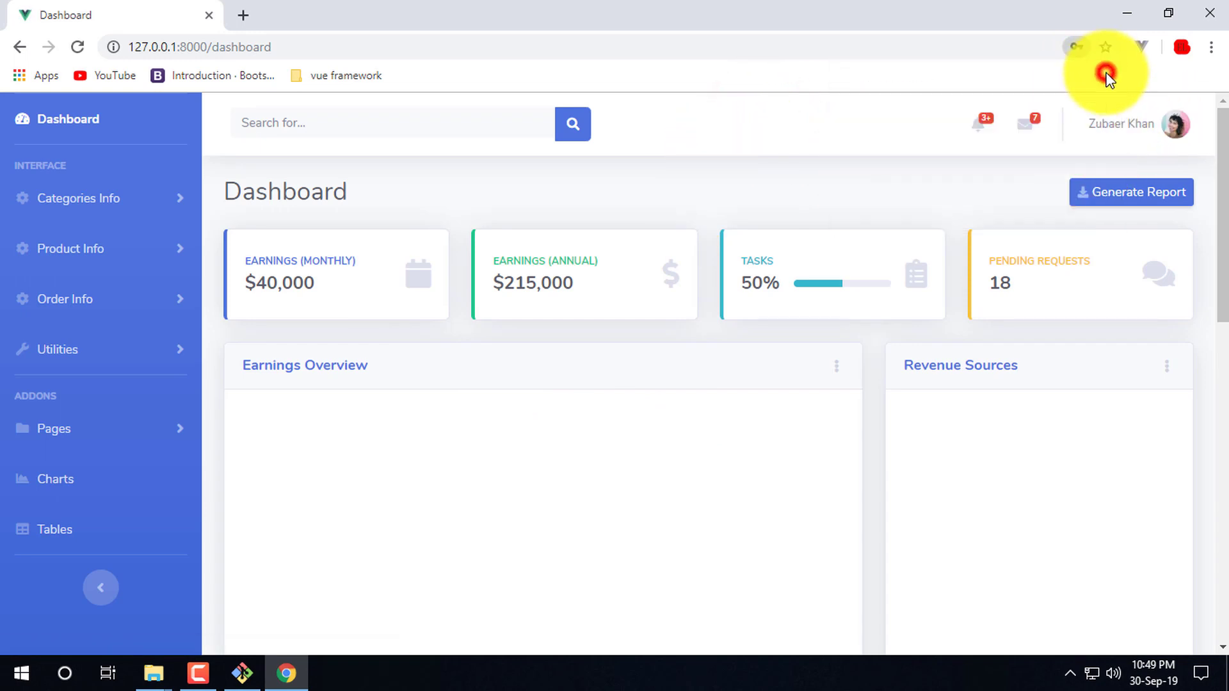
left_click(786, 91)
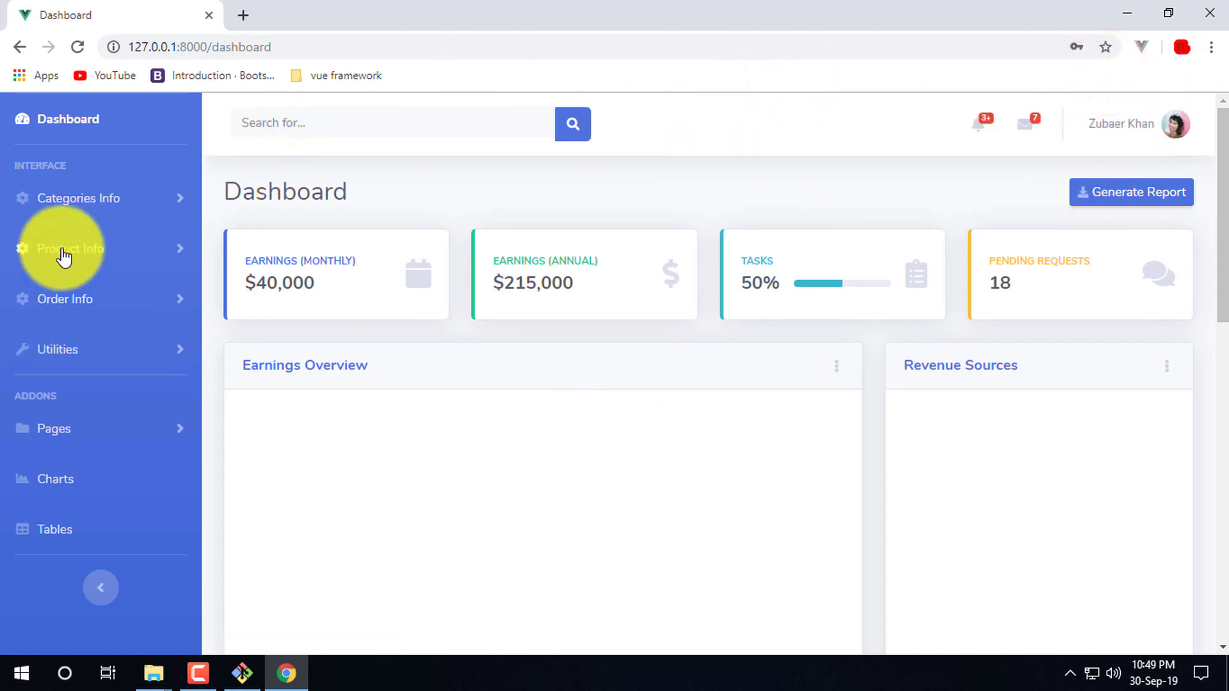
left_click(109, 197)
- Fill the Add category form with test name fgdfgdfs, Unpublished, and description gfhfgh
left_click(109, 199)
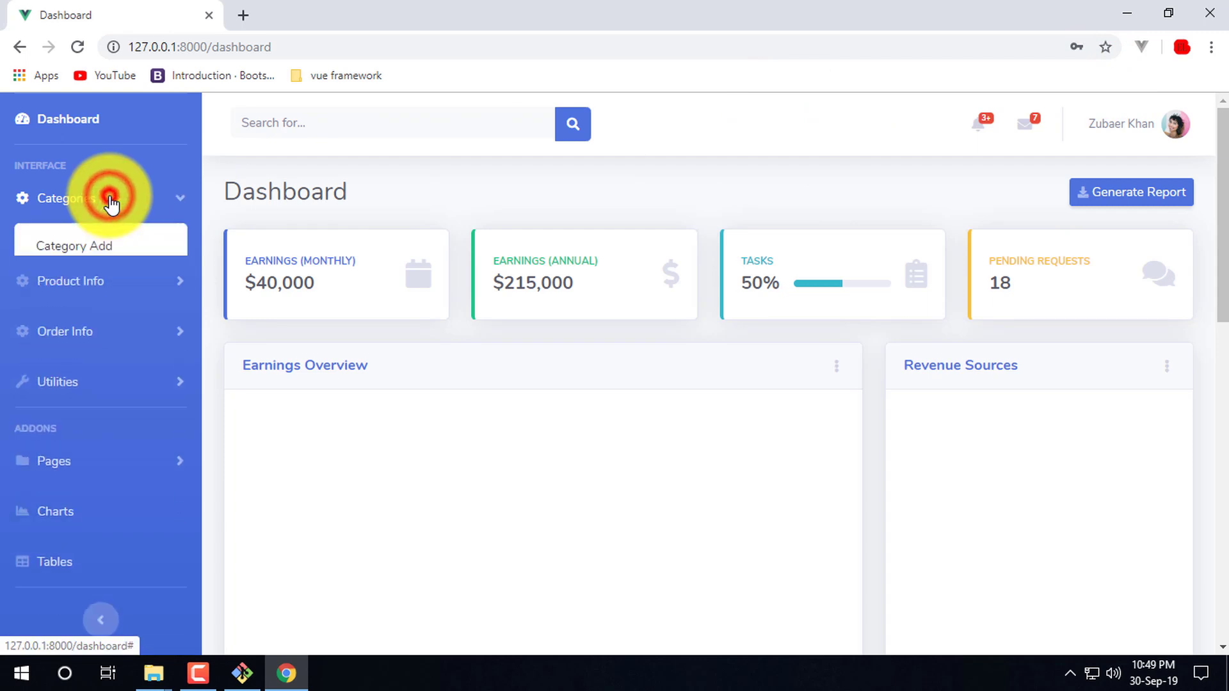
left_click(109, 199)
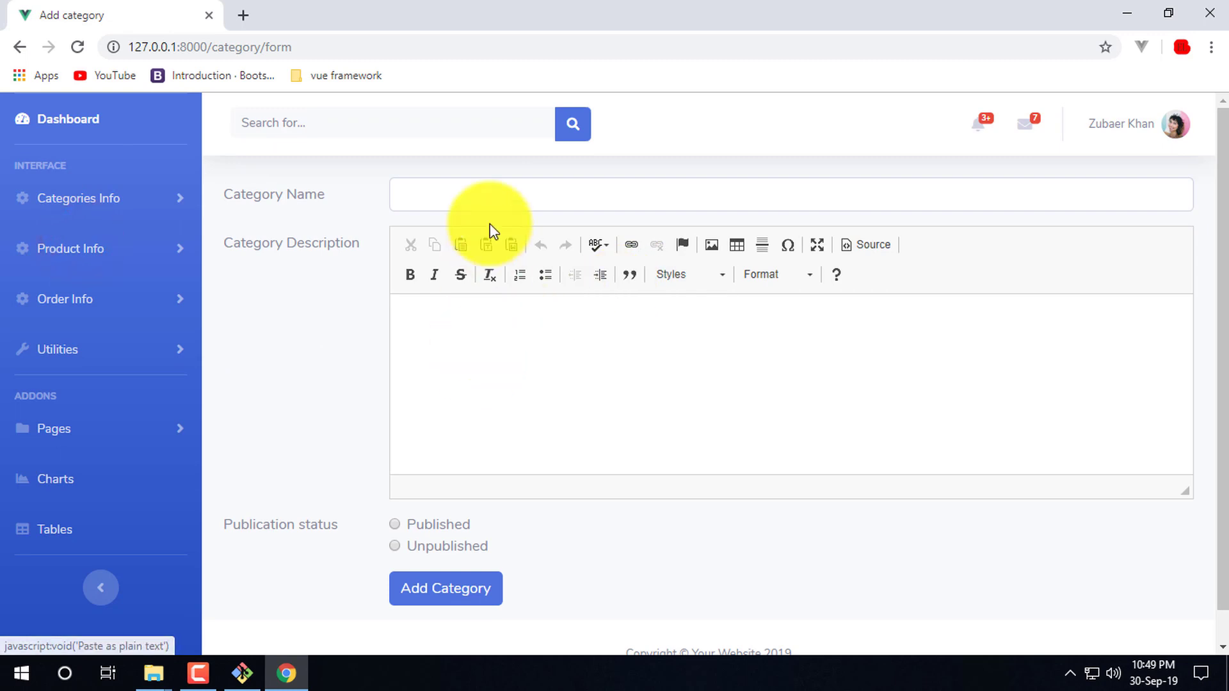
left_click(501, 198)
type("fgdfgdfs")
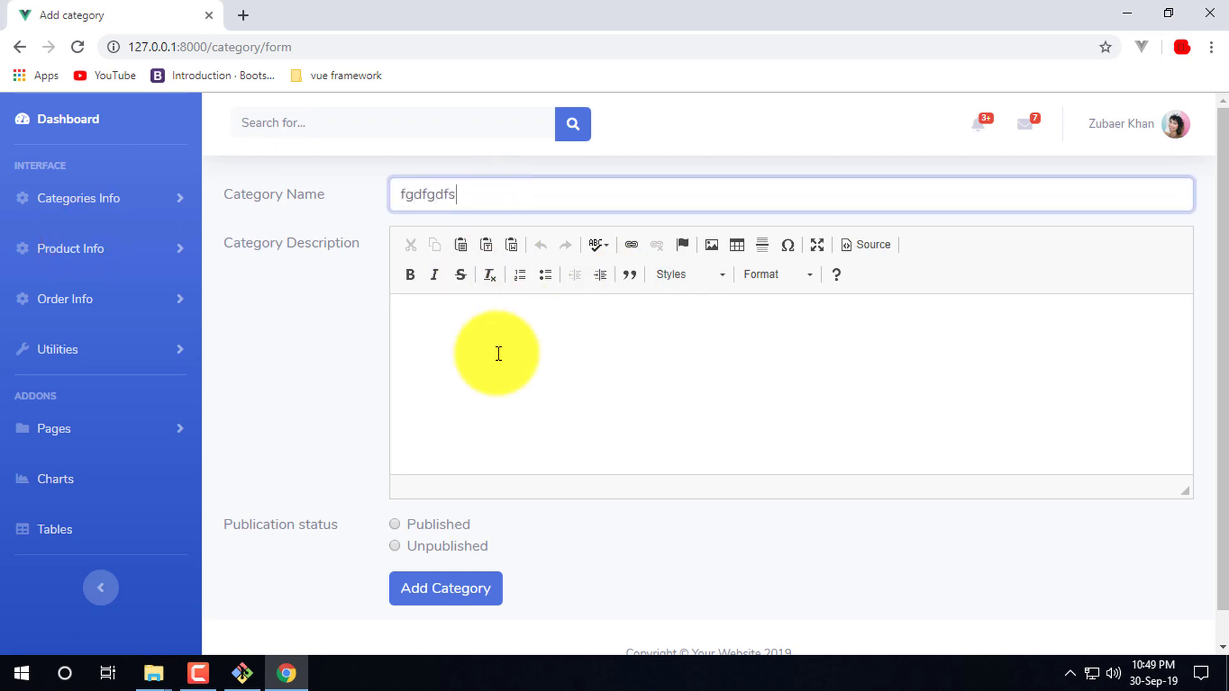
double_click(459, 194)
left_click(444, 376)
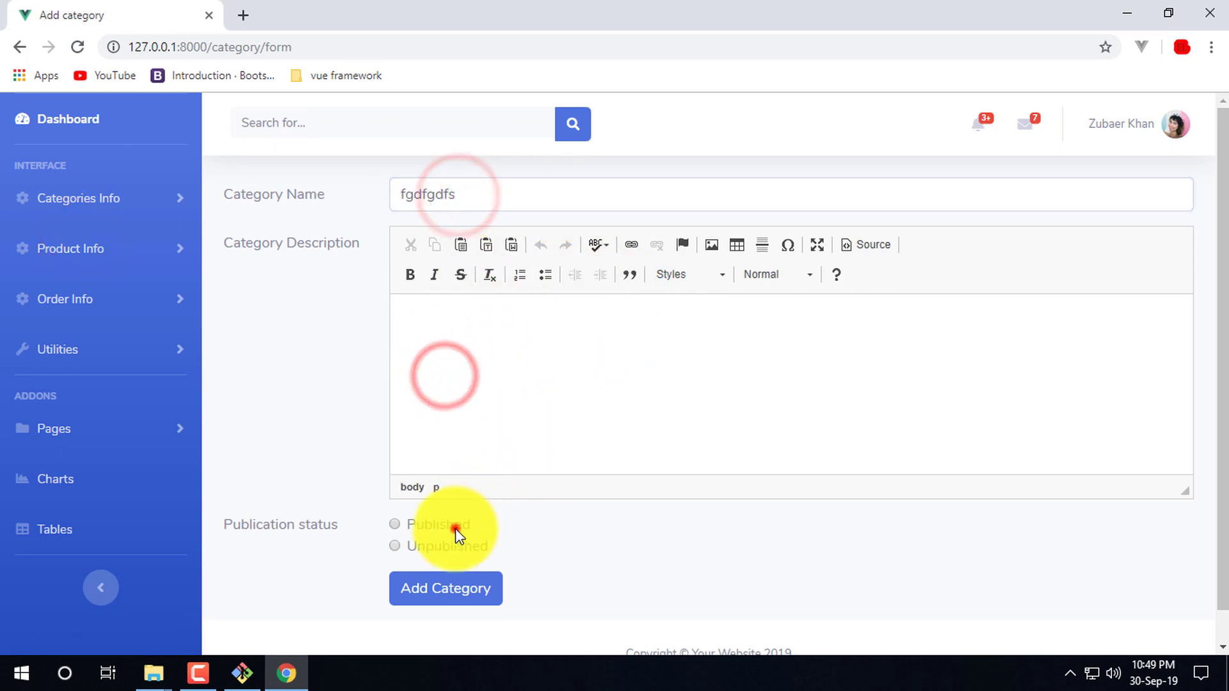
left_click(467, 546)
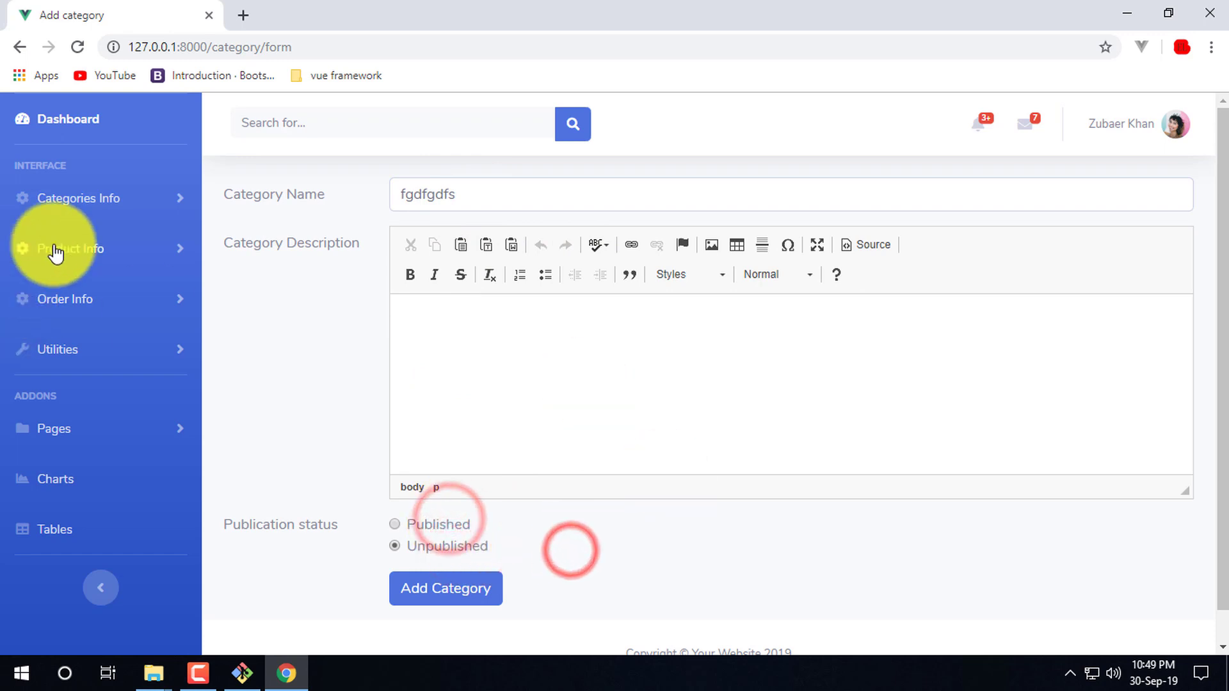
left_click(845, 554)
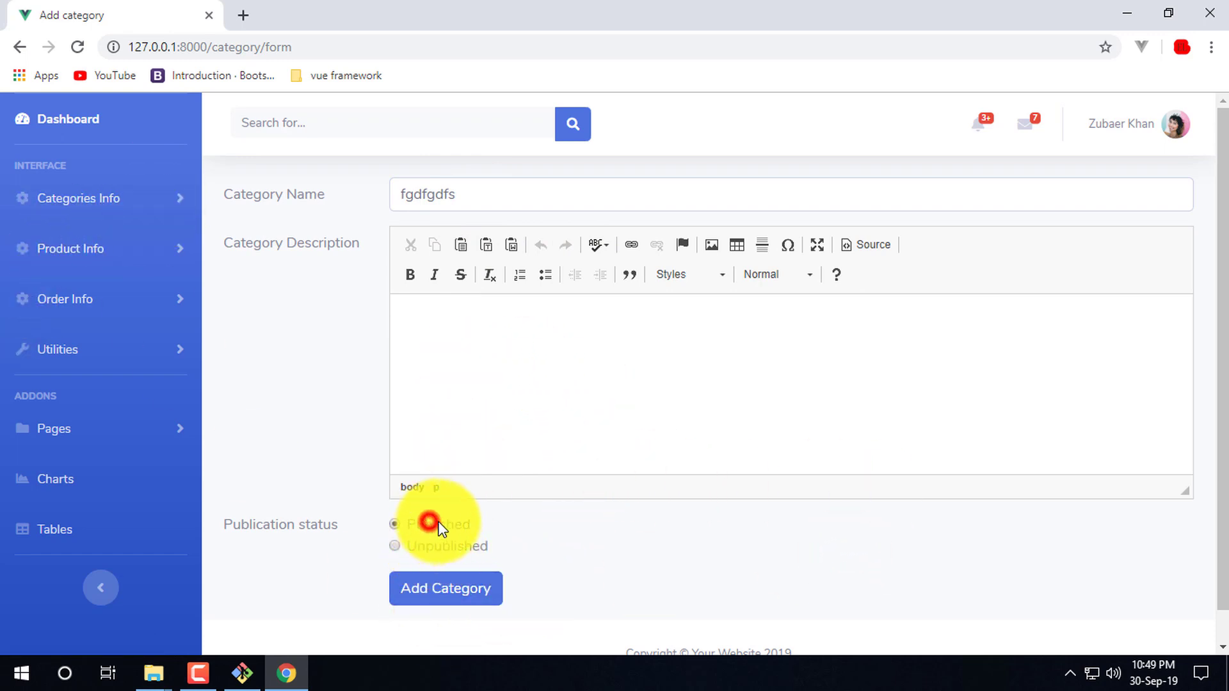
left_click(469, 349)
type("gfhfgh")
- Rename the category to Shirt and submit it
left_click(499, 192)
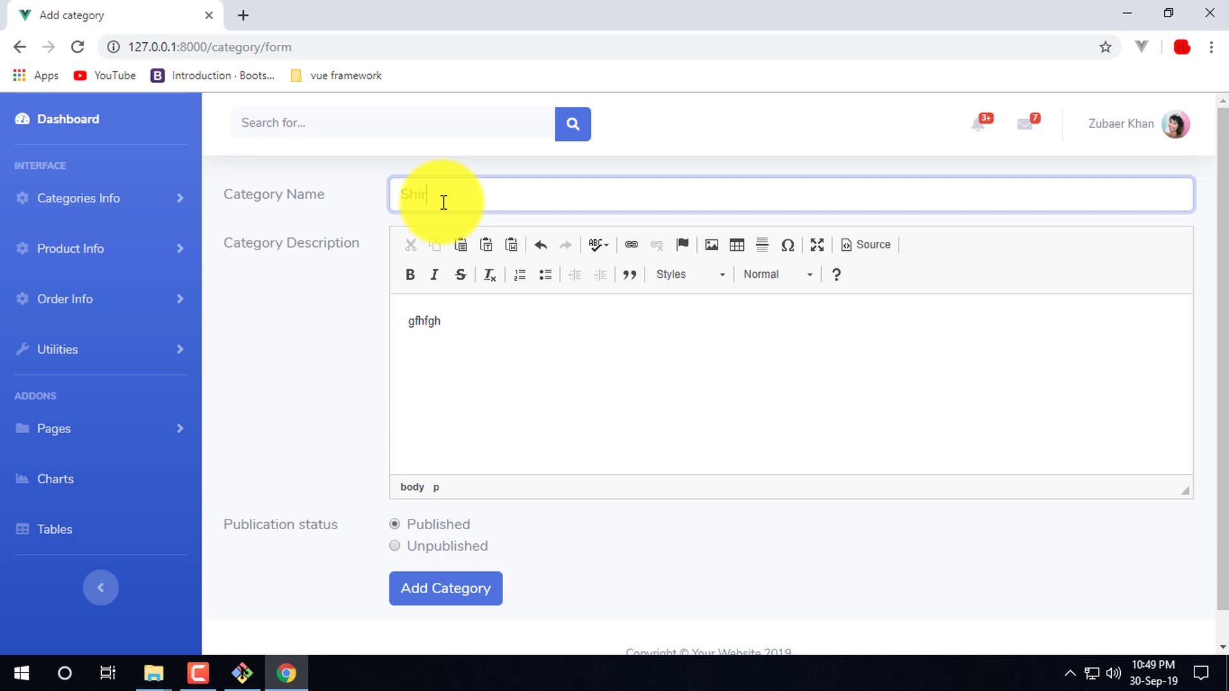
type("Shirt")
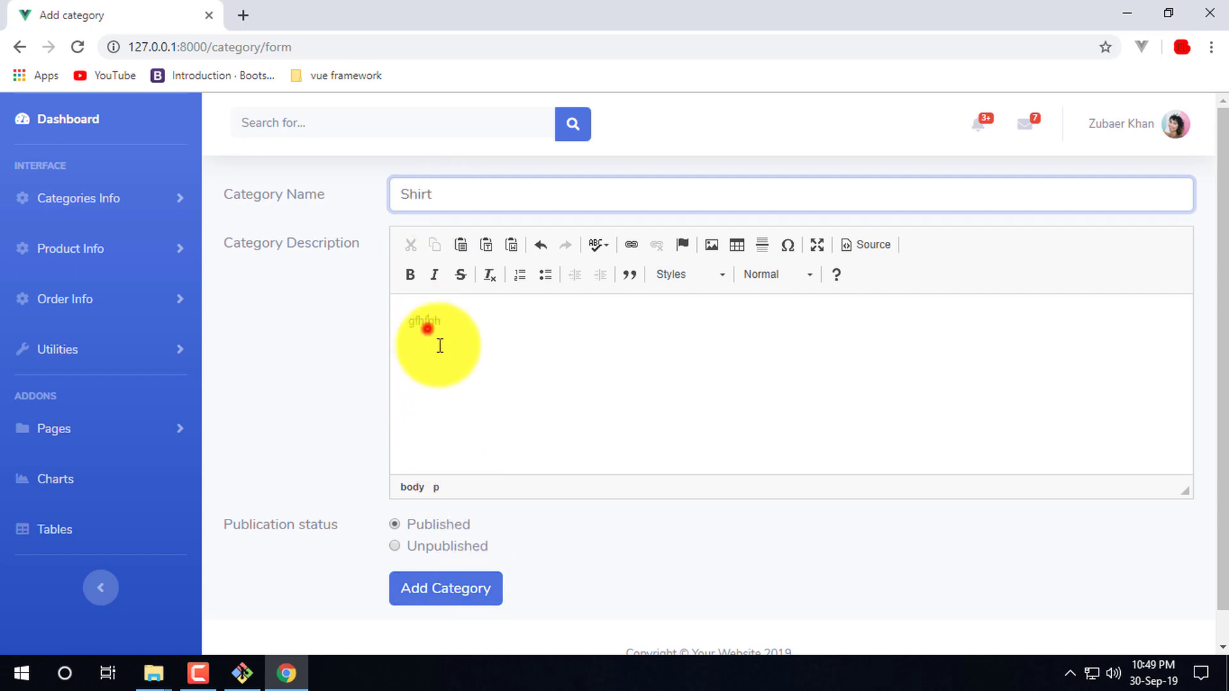
left_click(427, 324)
left_click(471, 585)
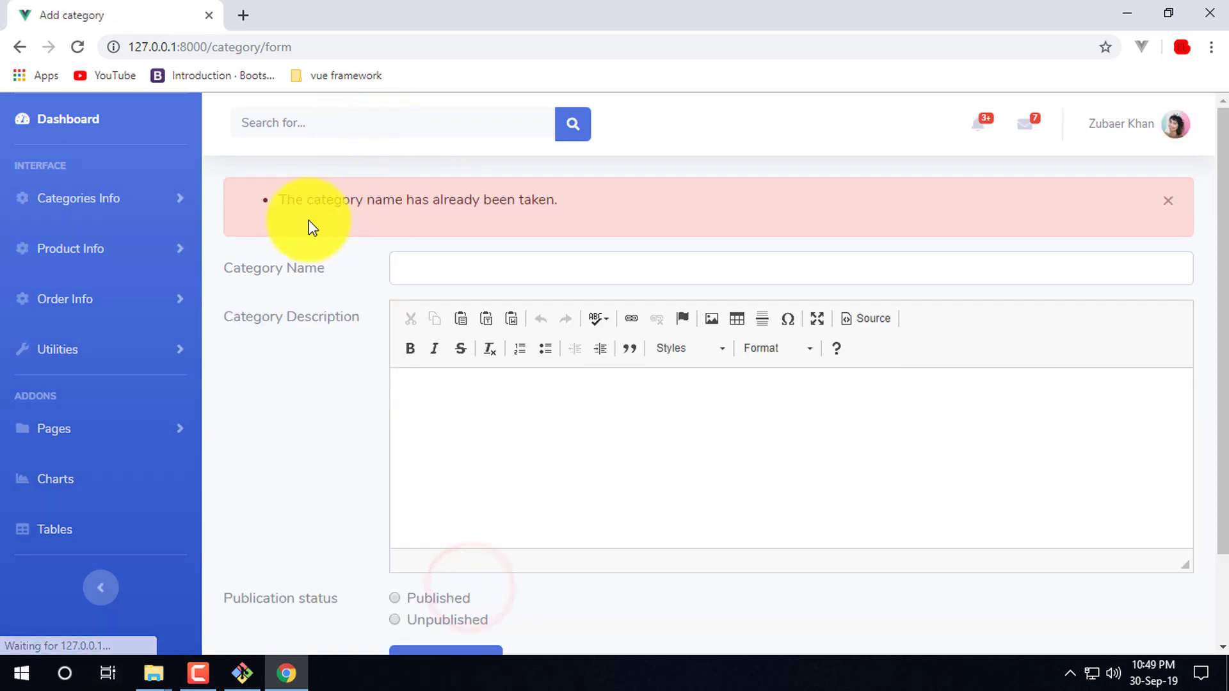
- Read the name-already-taken error and close the alert
left_click_drag(445, 204, 682, 206)
left_click(474, 189)
left_click(683, 206)
left_click_drag(599, 203, 314, 200)
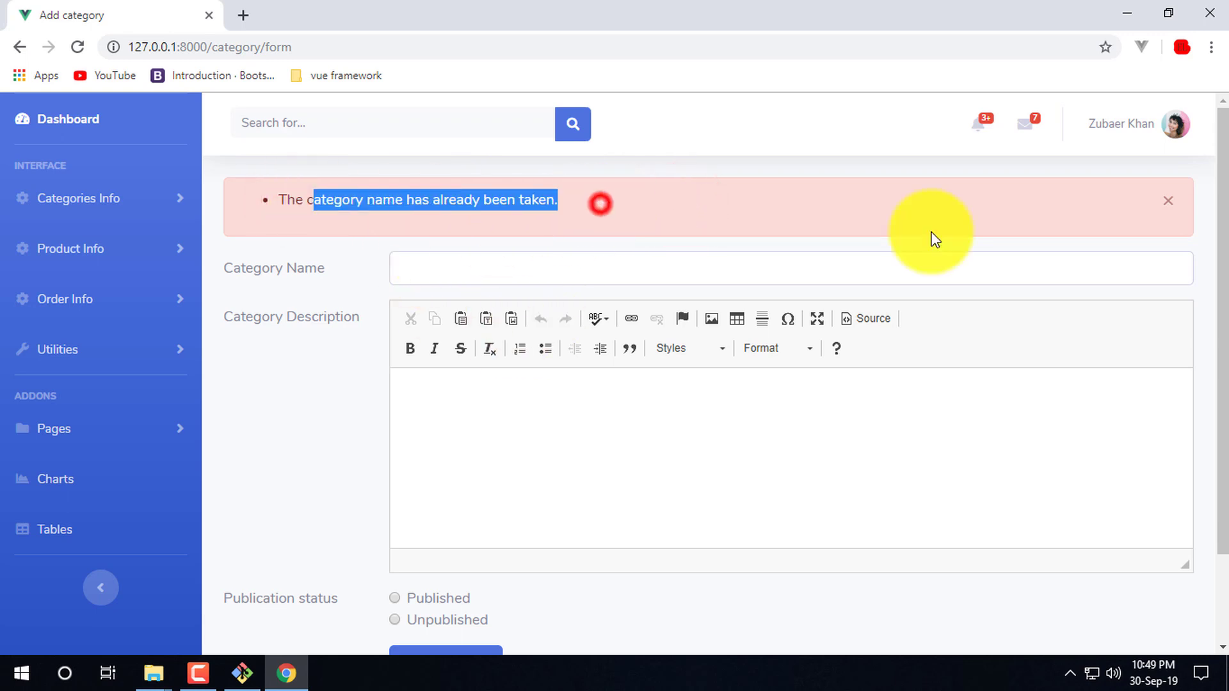
left_click(1168, 205)
left_click(299, 427)
left_click(723, 380)
left_click(102, 199)
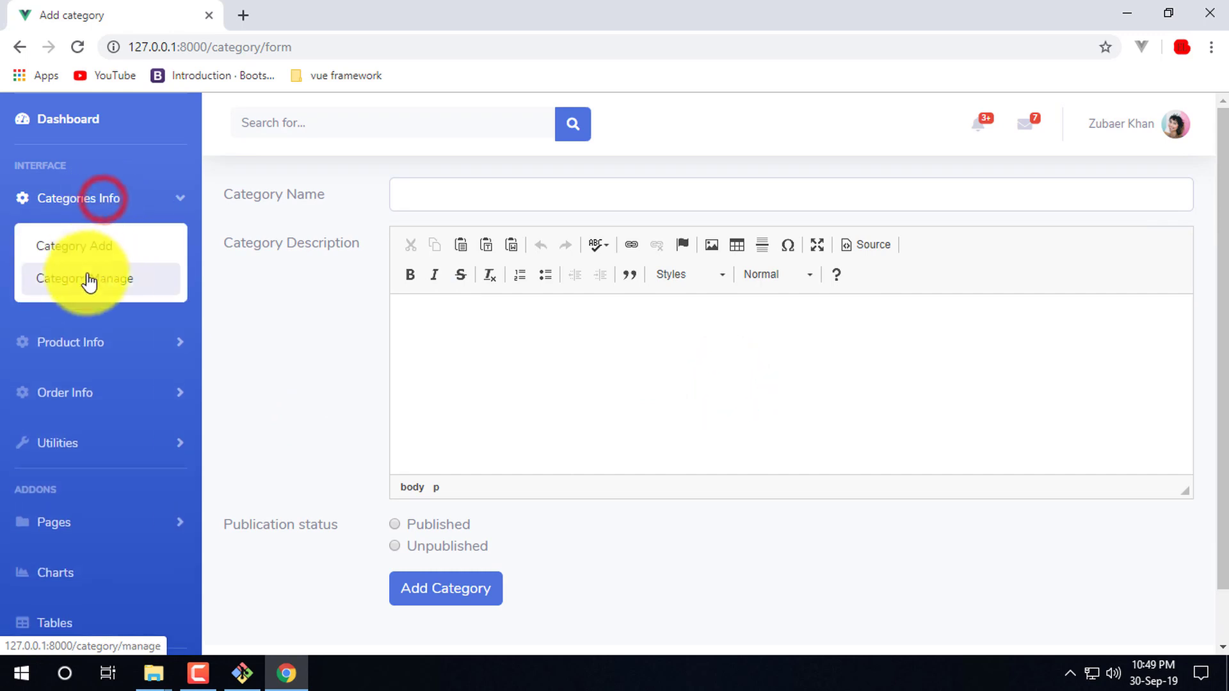
- Edit the pant category from Category Manage and save it with Update Category
left_click(112, 282)
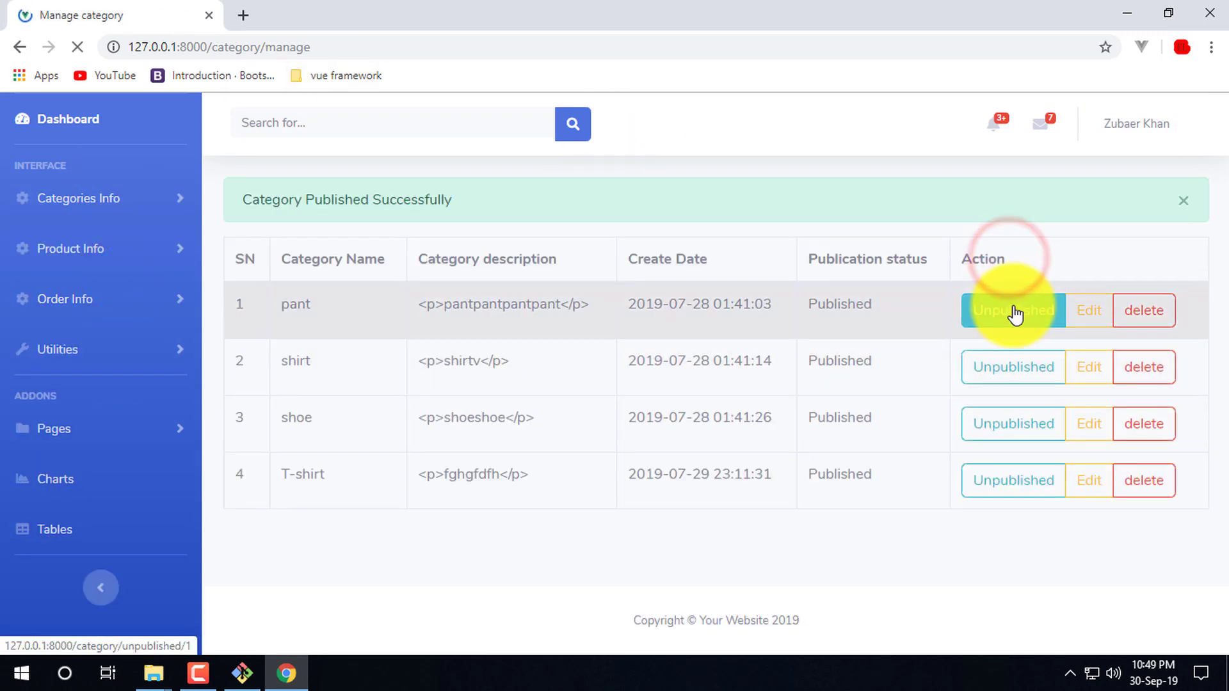
left_click(1077, 314)
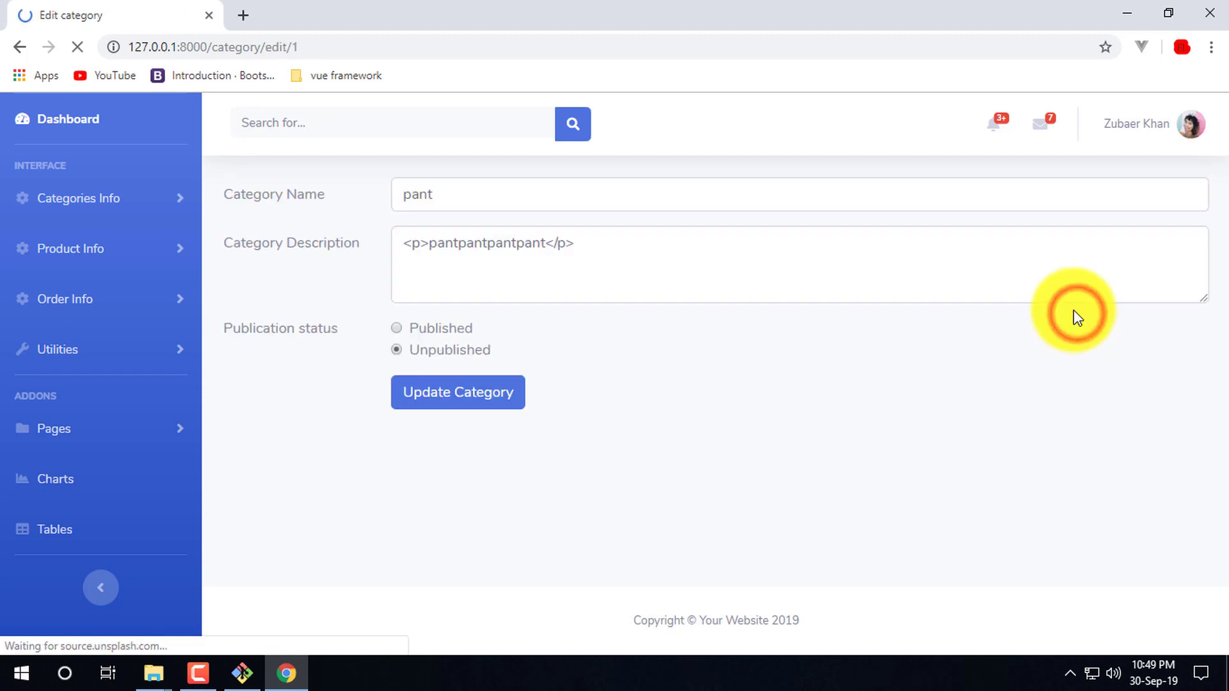
left_click(451, 330)
left_click(471, 404)
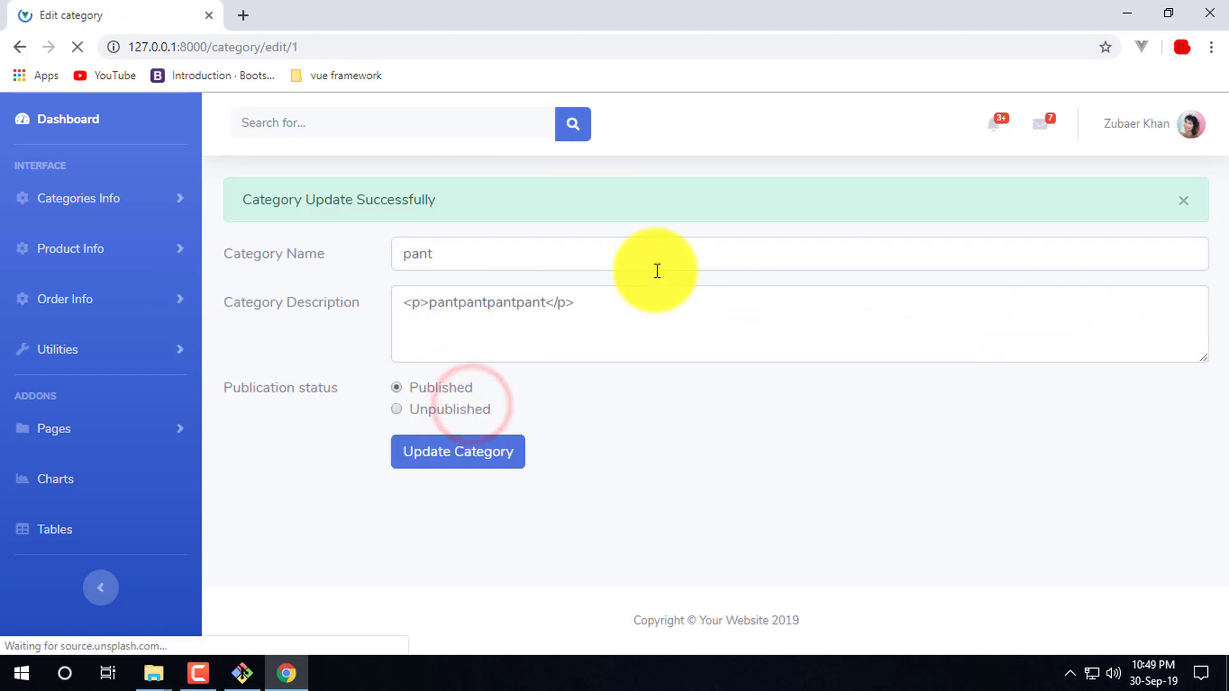
- Reopen the pant category from the manage list, then return to the list showing it Unpublished
left_click(115, 199)
left_click(148, 280)
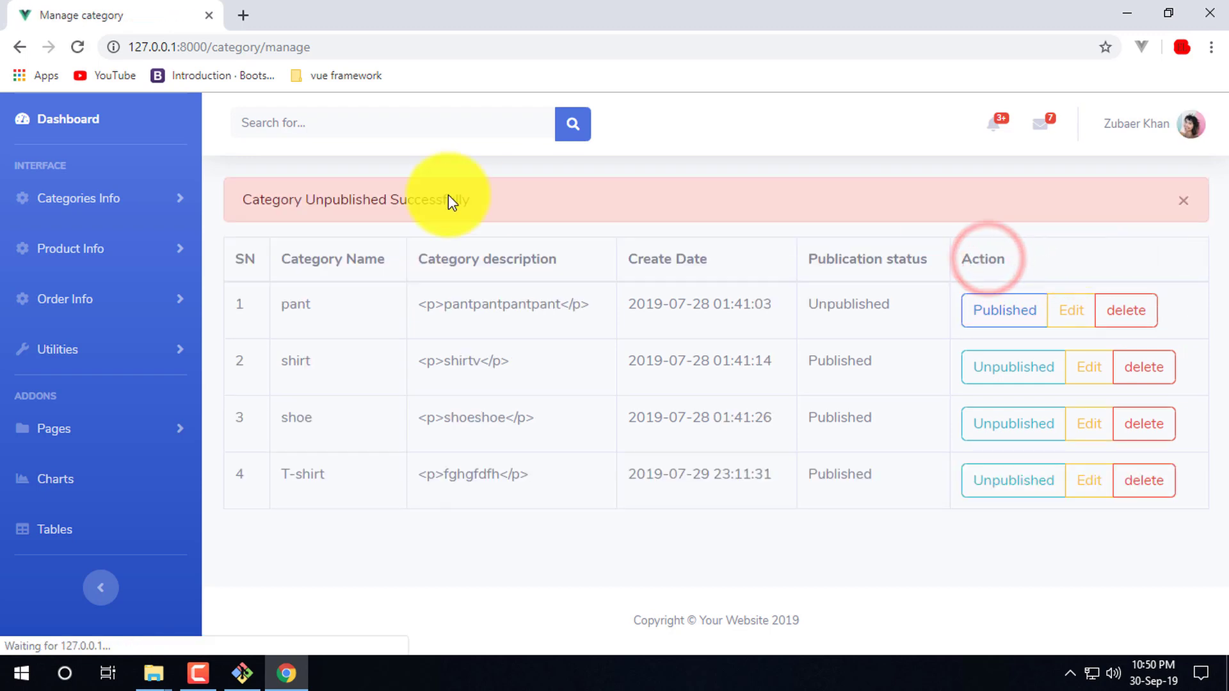
left_click(1066, 317)
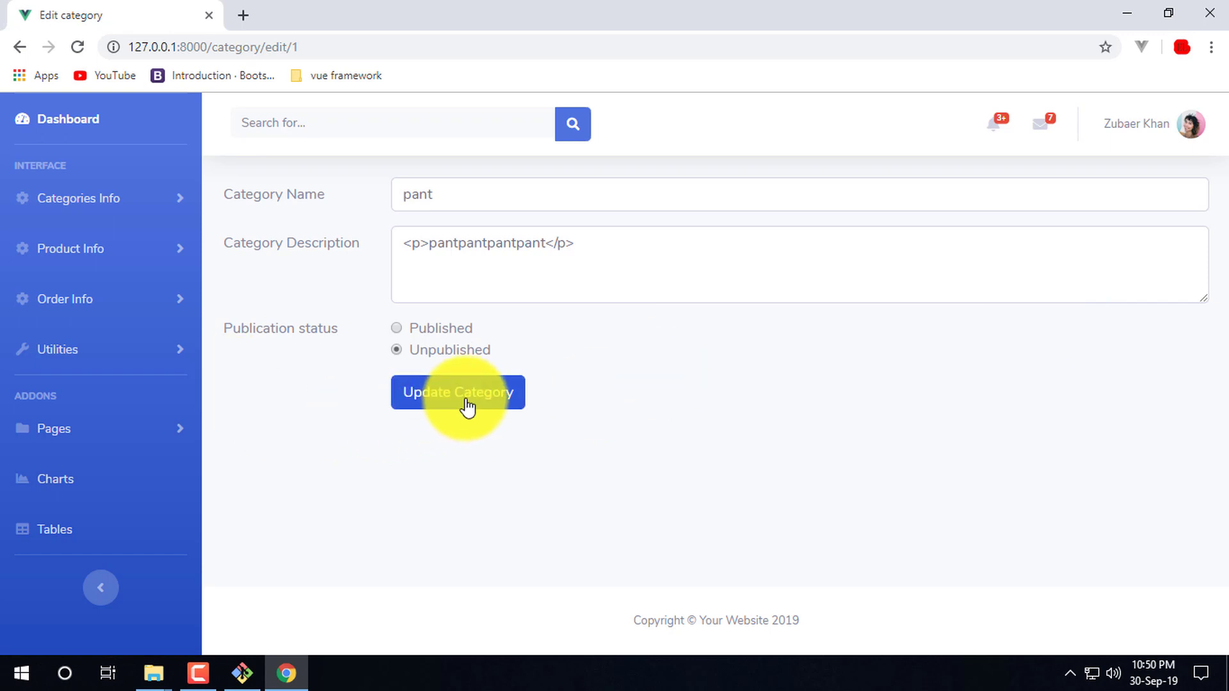
left_click(105, 199)
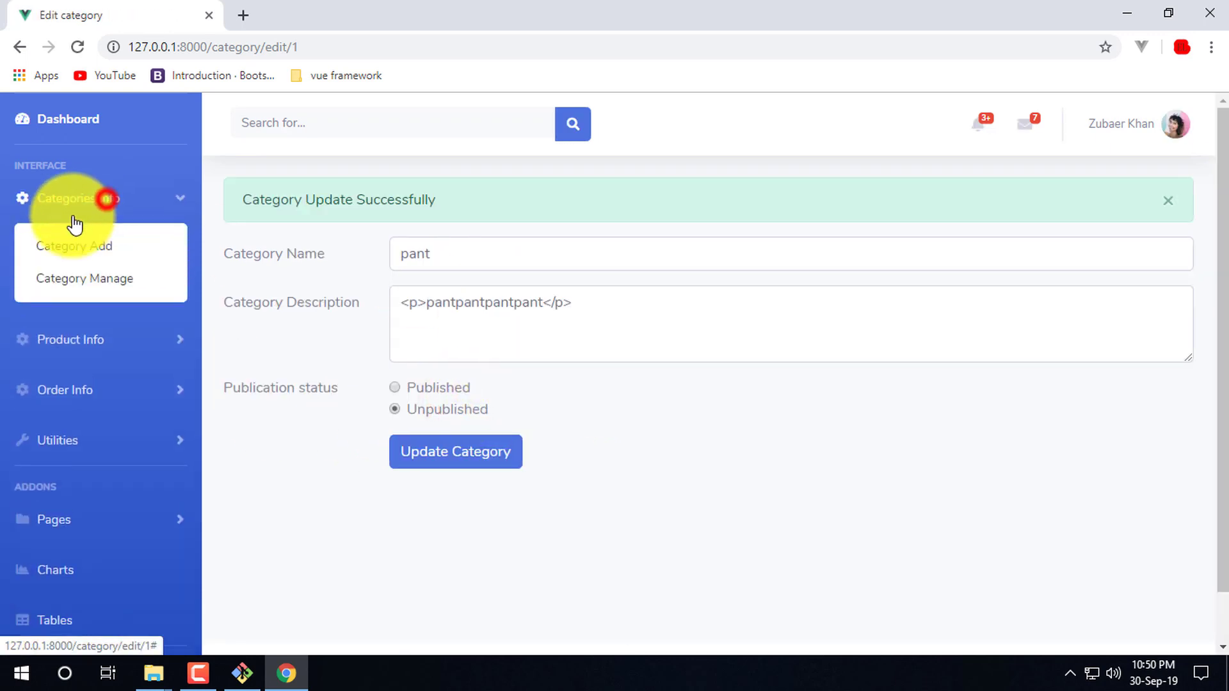
left_click(122, 283)
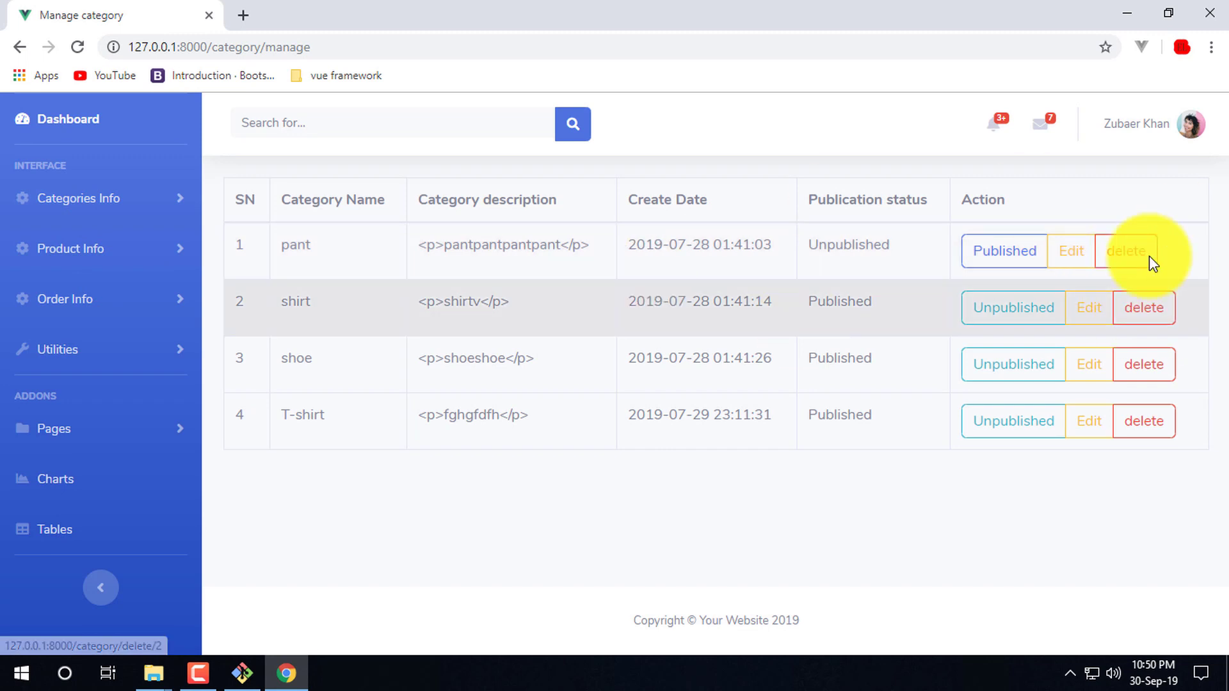
- Add test category dfsfsd with description fsdfsd as Published
left_click(102, 189)
left_click(112, 252)
left_click(522, 190)
type("dfsfsd")
left_click(493, 342)
type("fsdfsd")
left_click(435, 525)
left_click(446, 585)
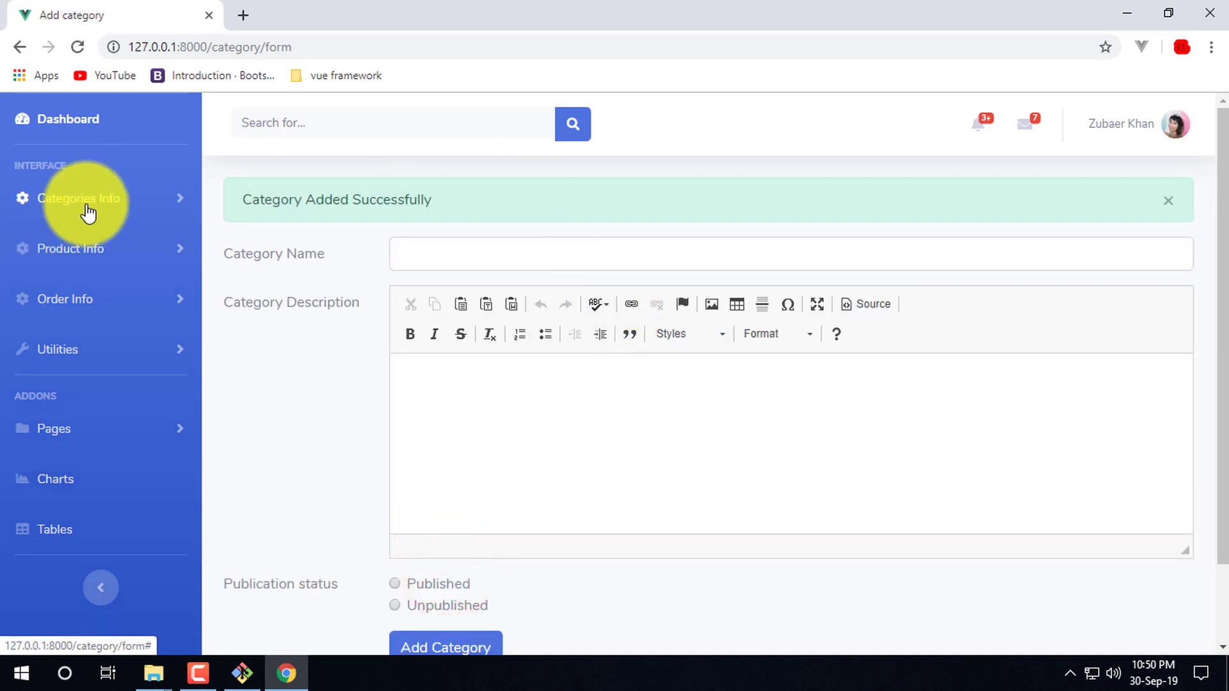
- Delete the dfsfsd category in row 5 of Category Manage
left_click(86, 199)
left_click(99, 279)
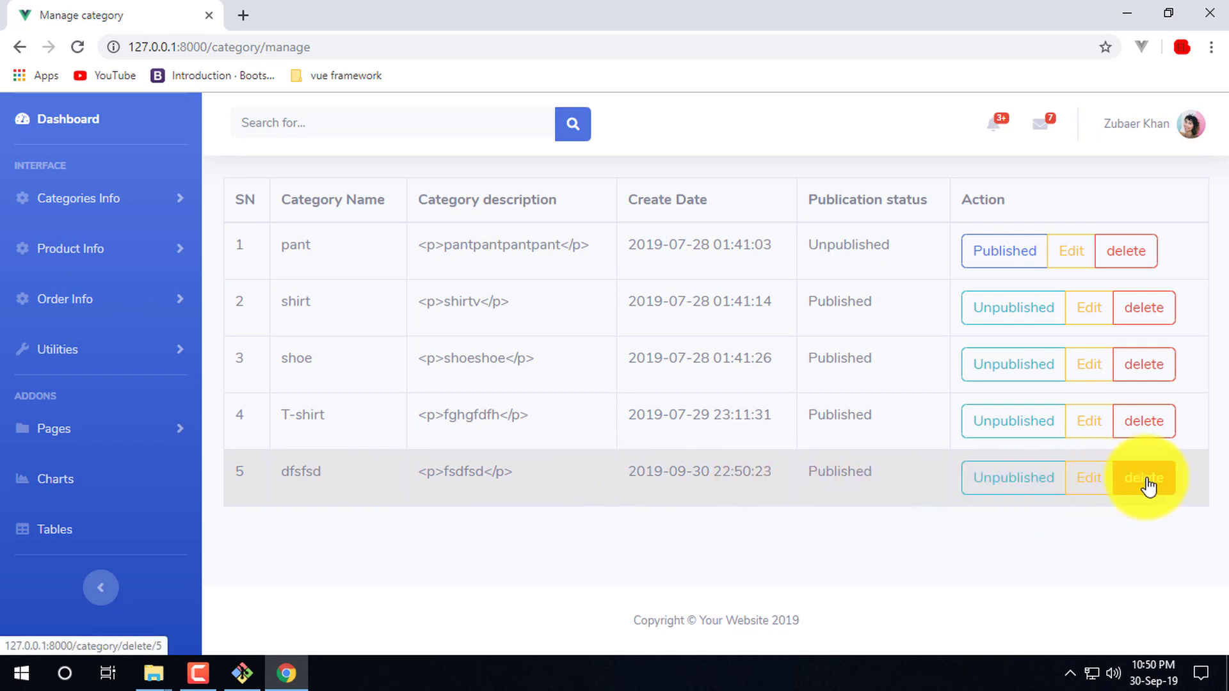
left_click(230, 192)
left_click(594, 204)
left_click(85, 247)
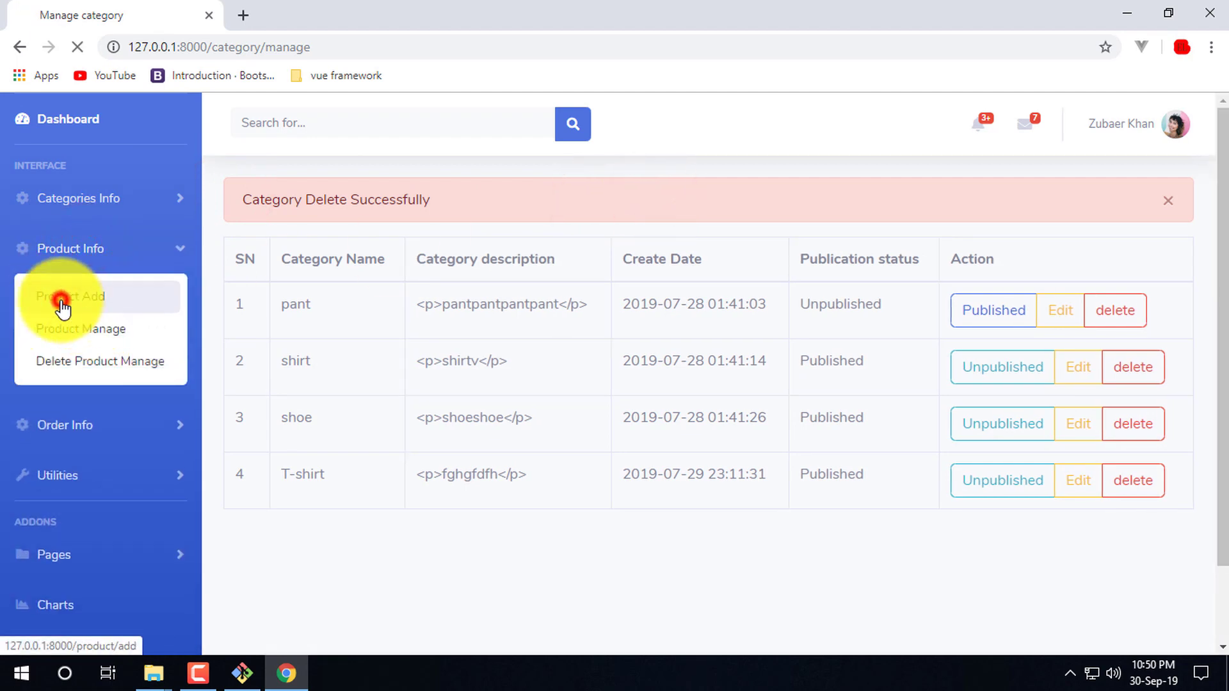
left_click(62, 305)
- In Product Manage, toggle the $600 T shird back to Published and view page 2
scroll(252, 234, "down", 5)
scroll(75, 272, "up", 5)
left_click(96, 247)
left_click(95, 333)
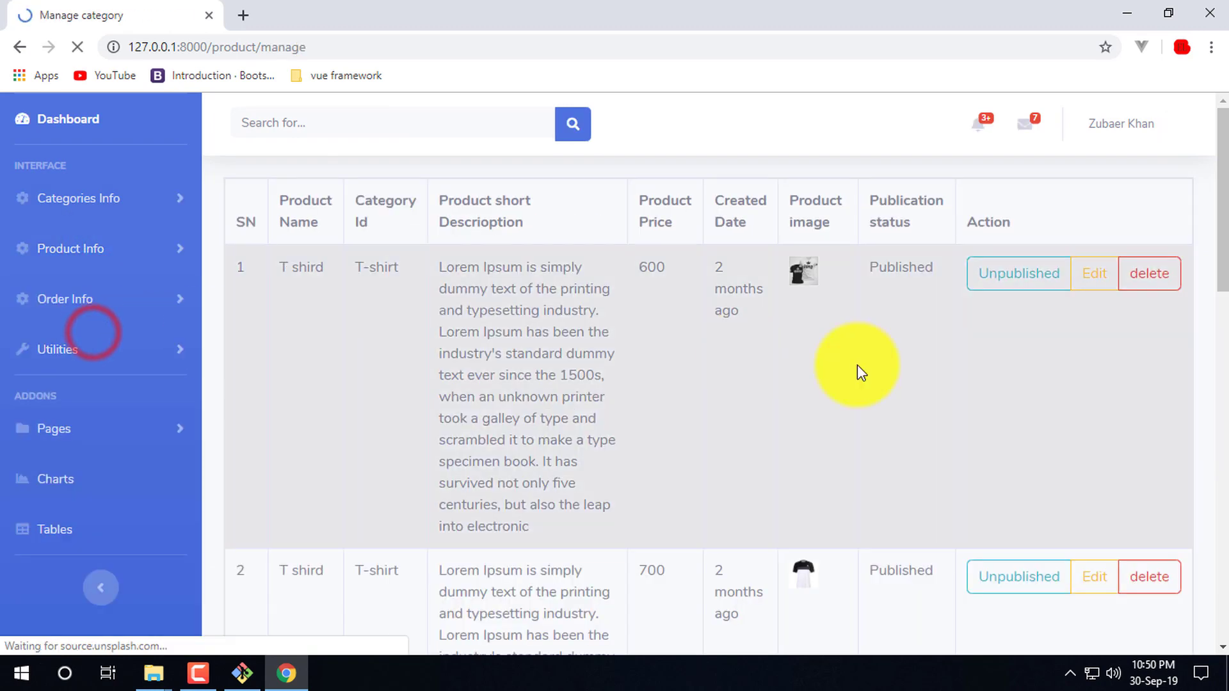
scroll(881, 421, "down", 9)
scroll(870, 384, "up", 9)
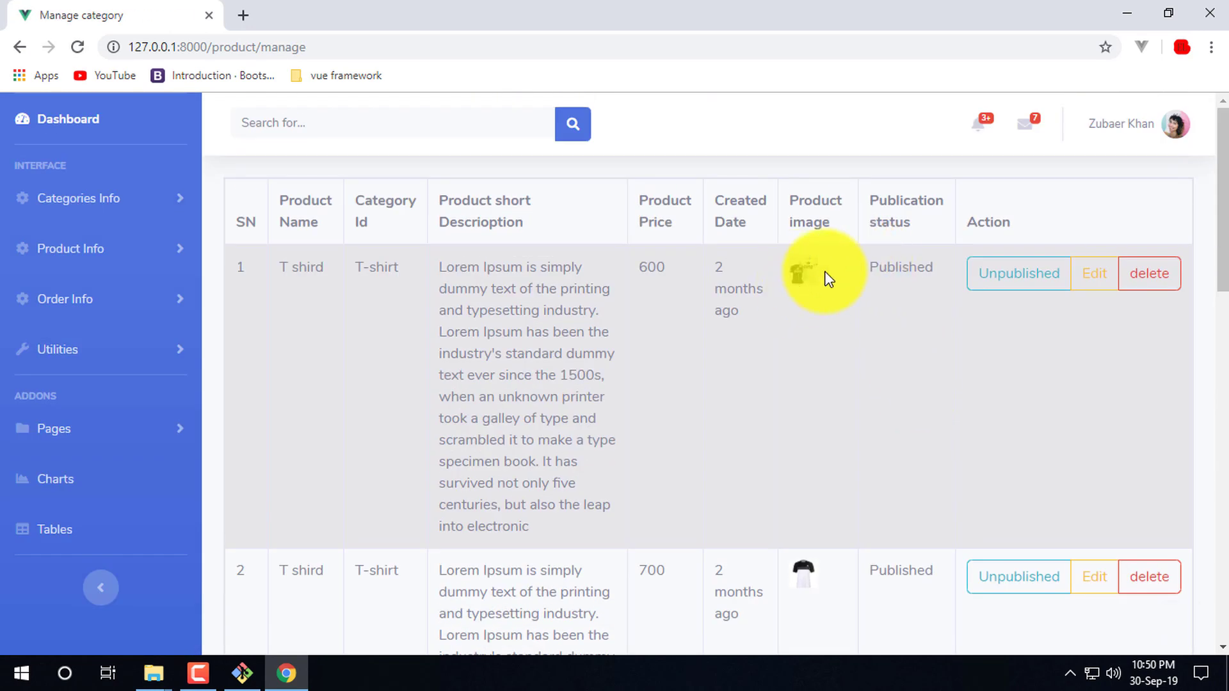
left_click(1027, 277)
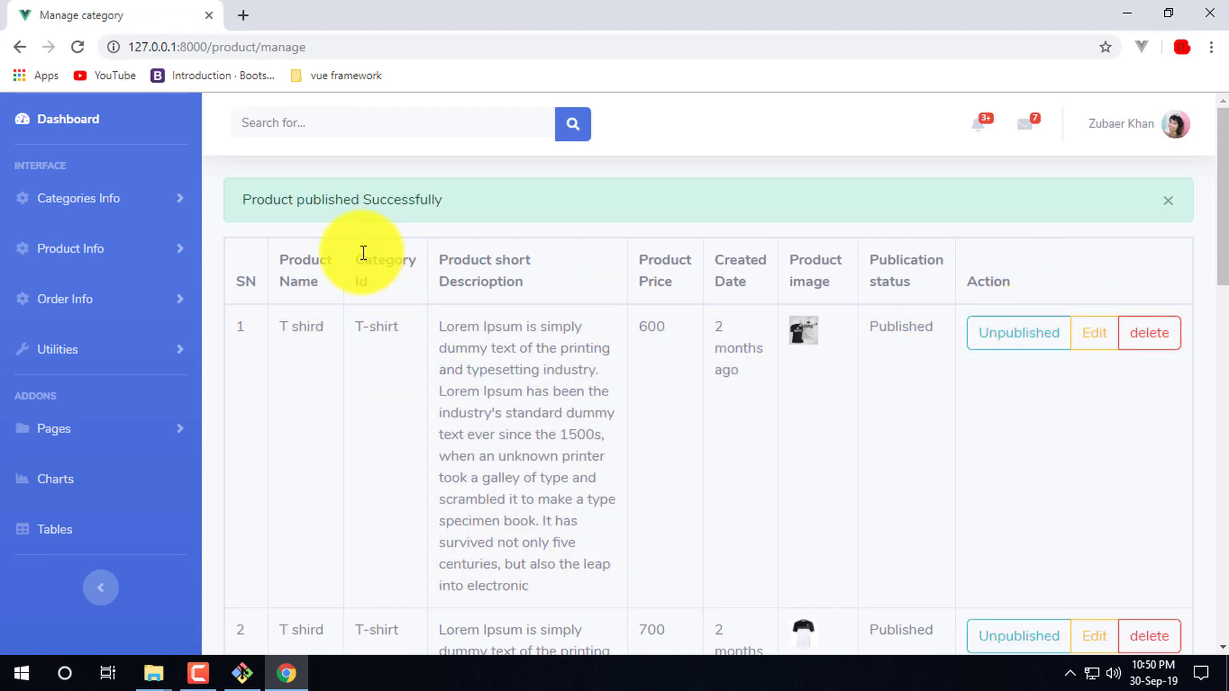
scroll(1089, 507, "down", 15)
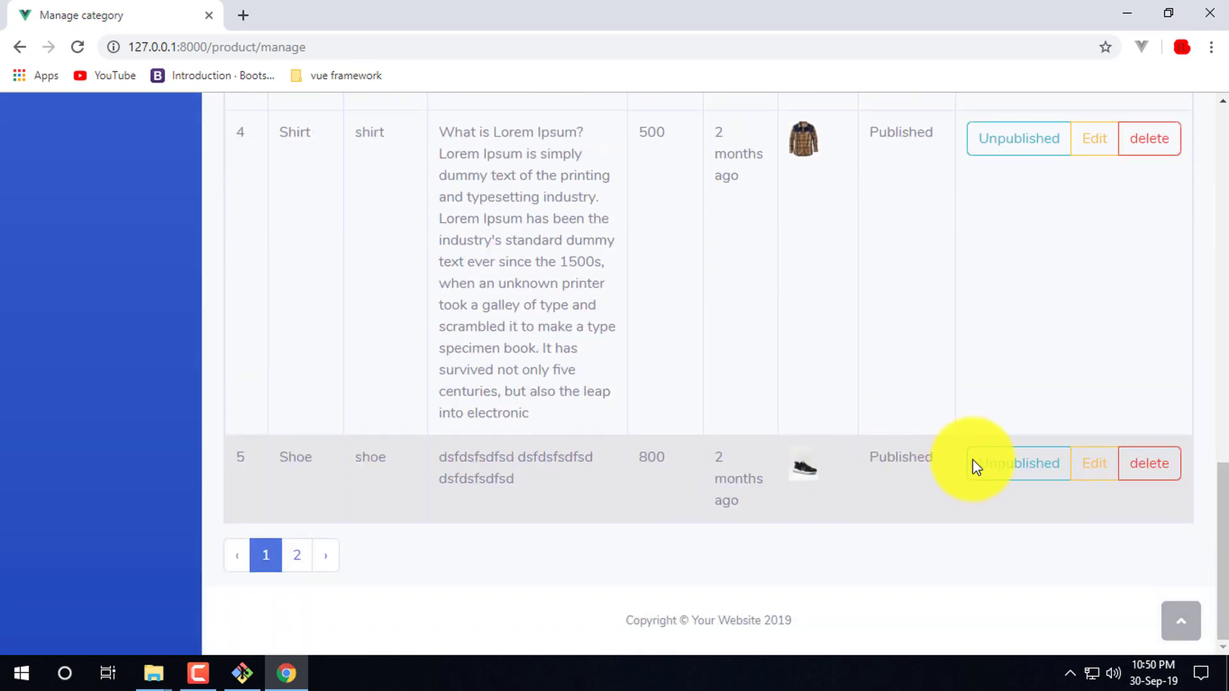
scroll(640, 351, "up", 10)
scroll(727, 554, "down", 10)
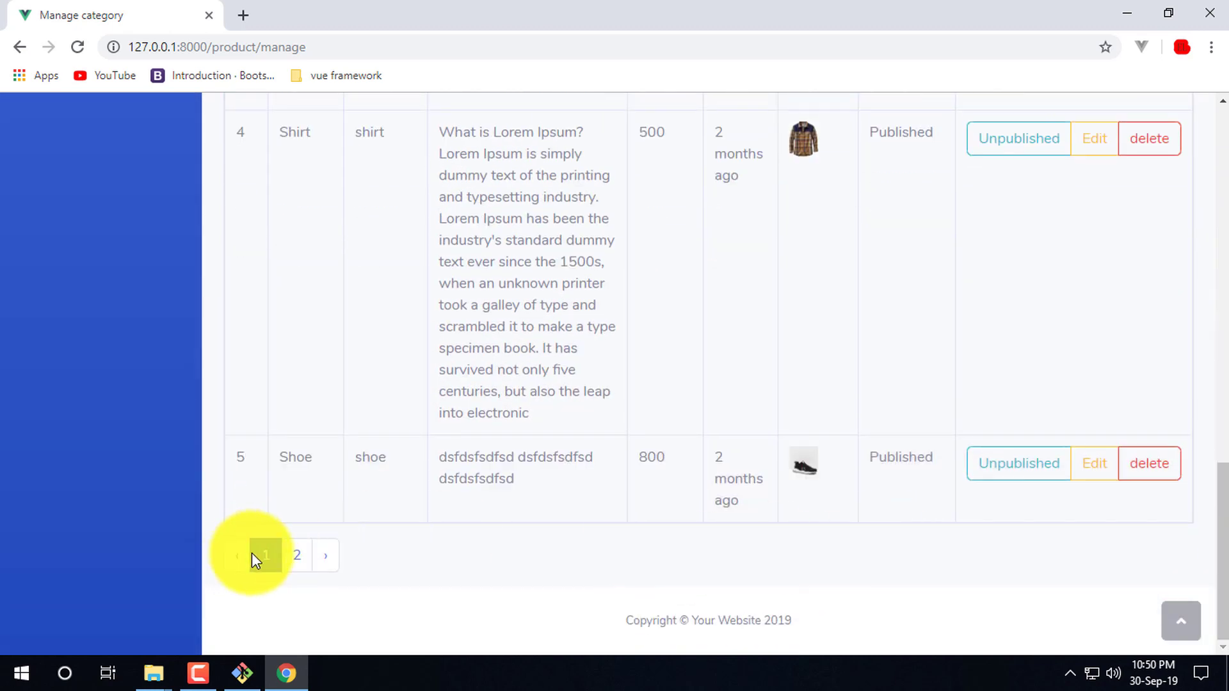
left_click(306, 556)
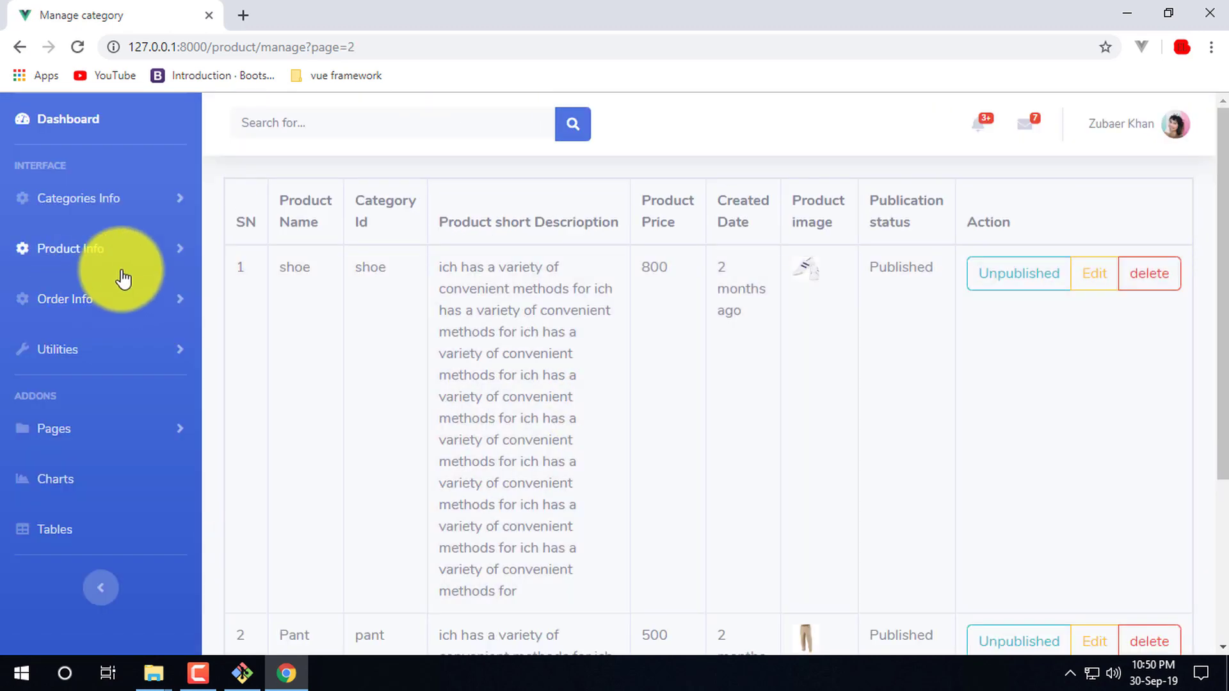
- Open Order Manage and review order 1's details, then go back
left_click(134, 313)
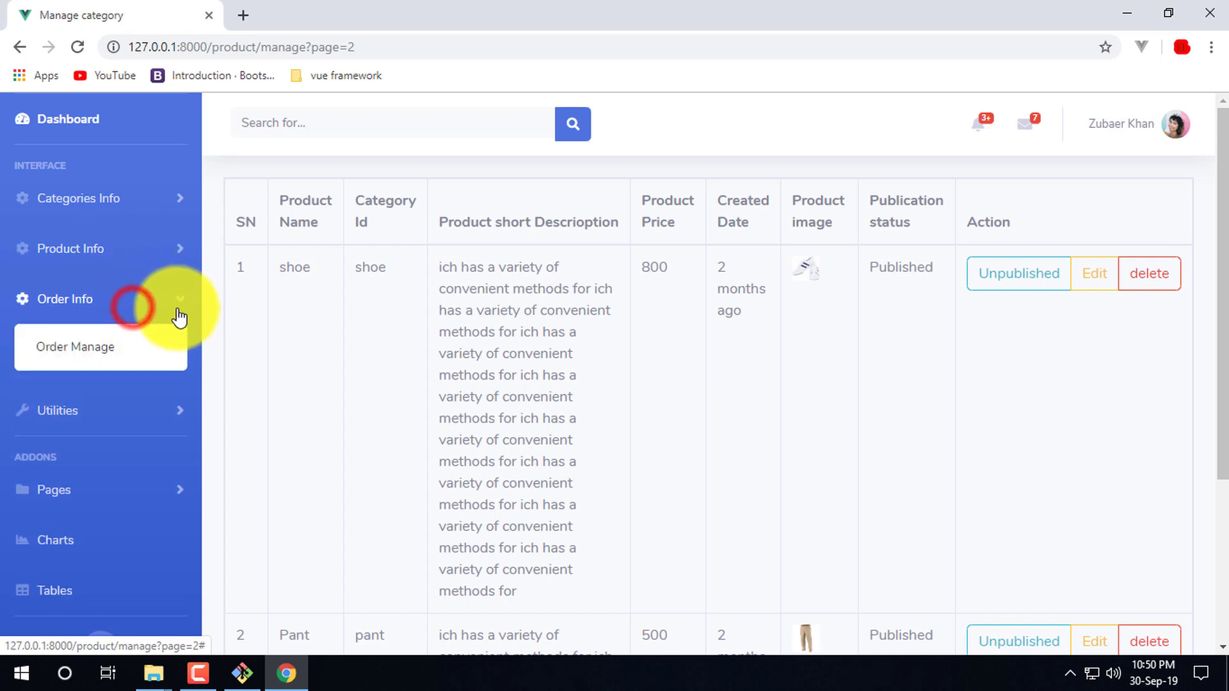
left_click(72, 360)
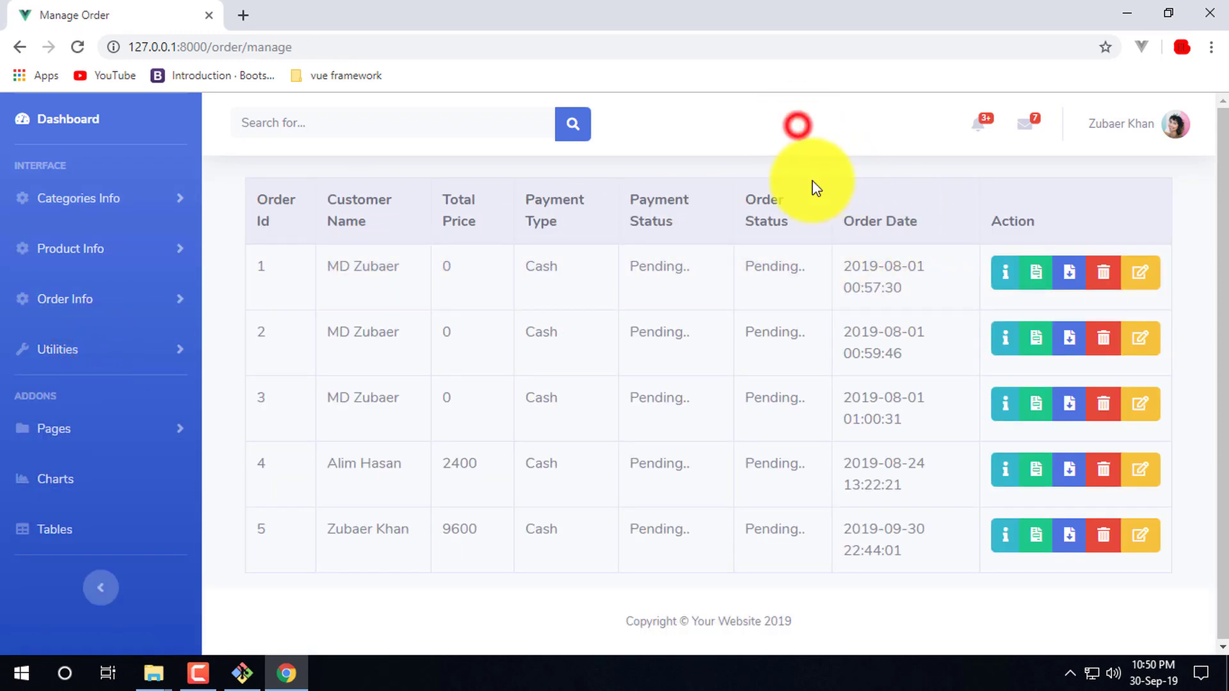
left_click(1009, 281)
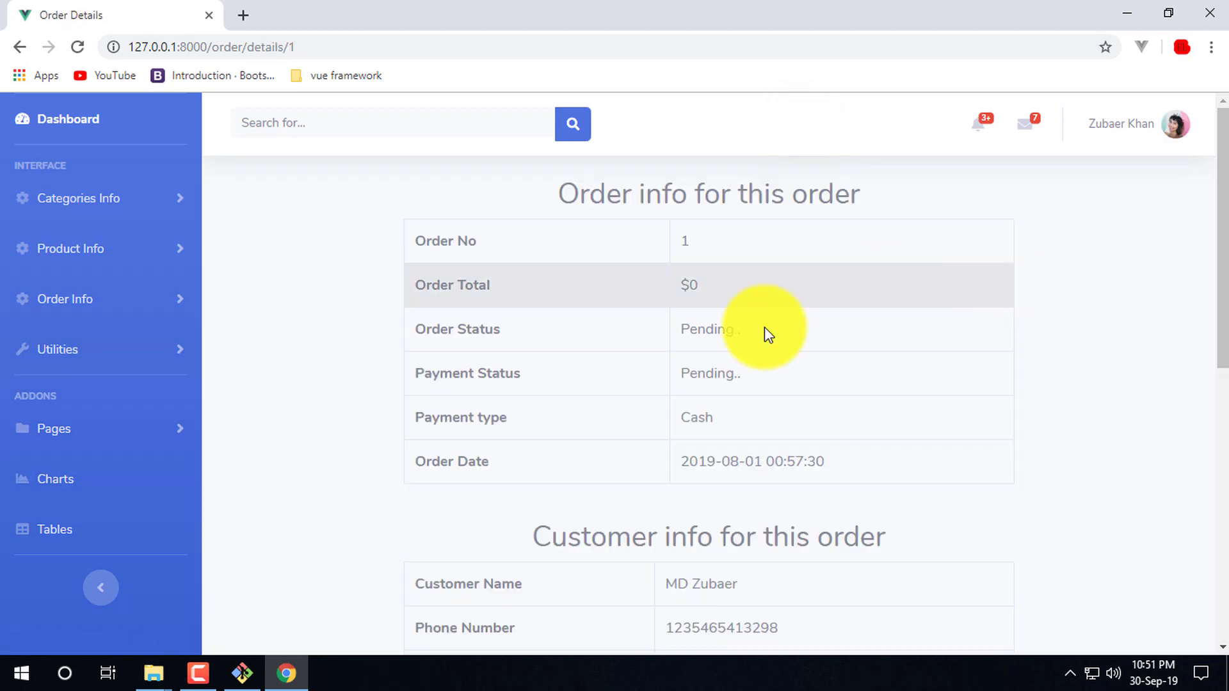
scroll(896, 454, "down", 8)
scroll(852, 442, "up", 10)
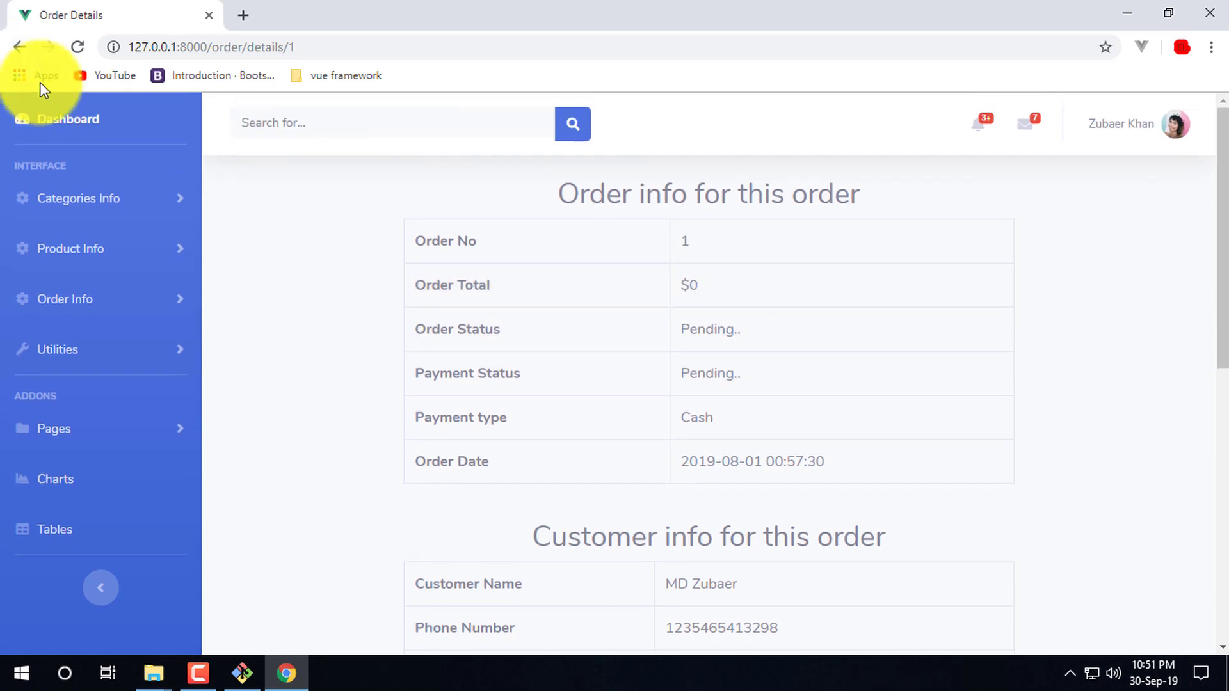
left_click(19, 52)
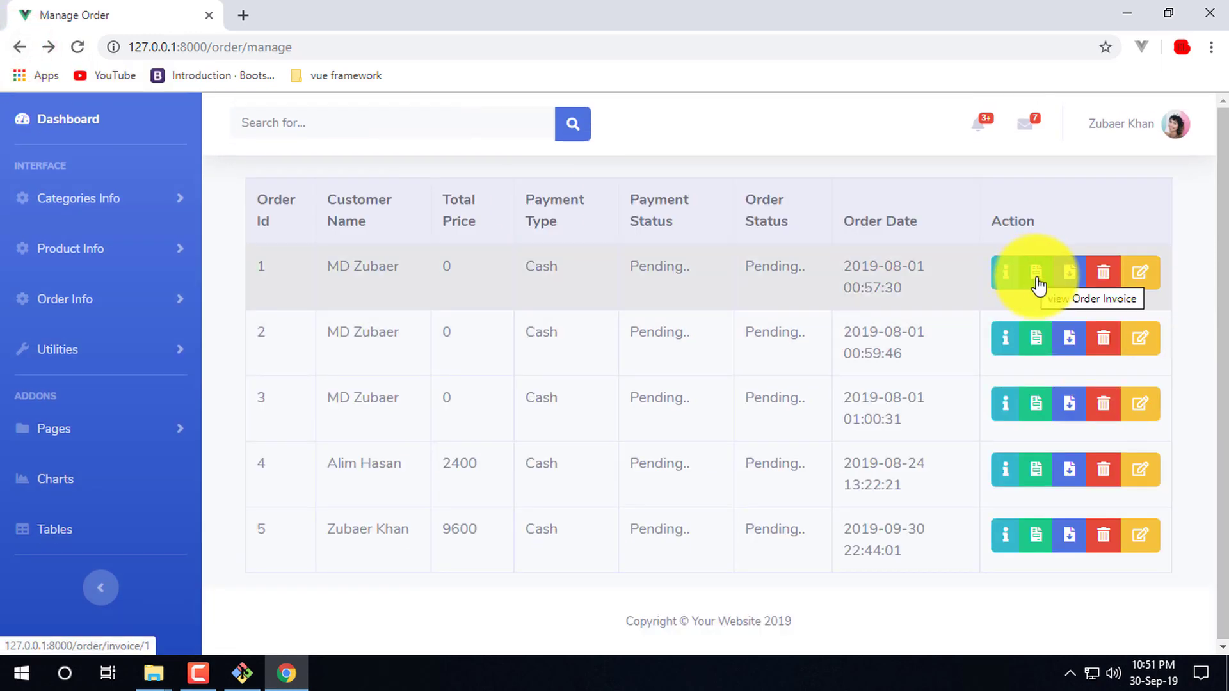
- Check order 1's invoice, cancelling the IDM download and its integration warning
left_click(1037, 277)
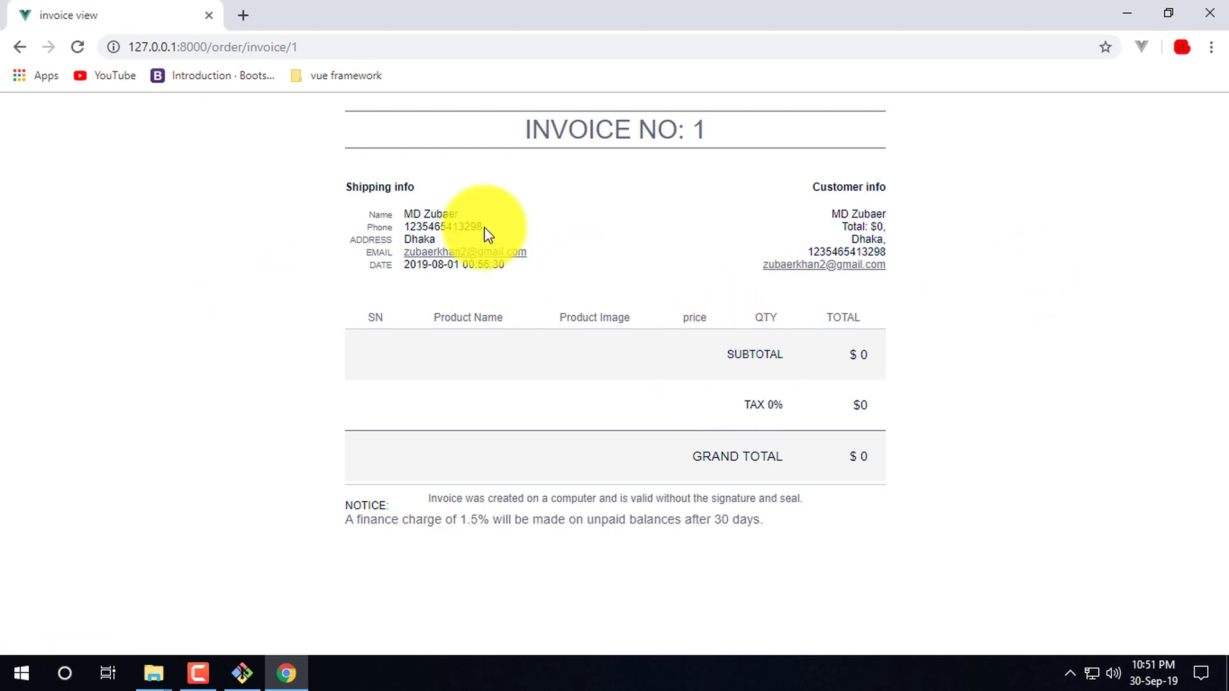
left_click(19, 47)
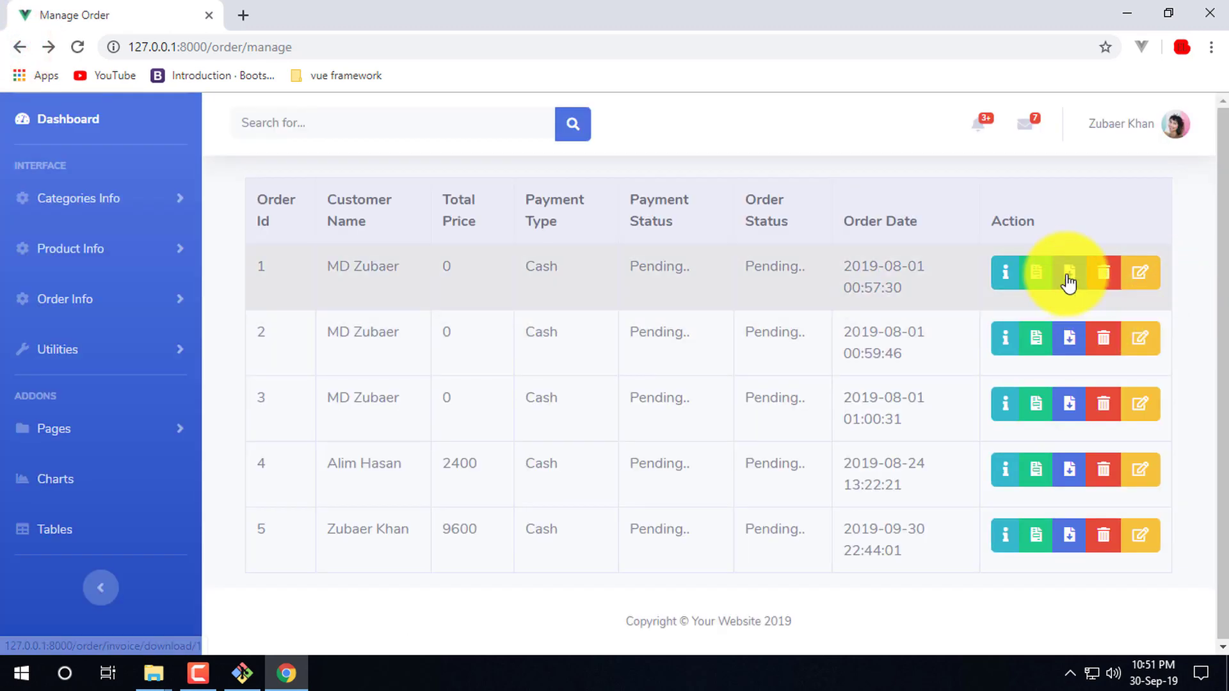
left_click(729, 414)
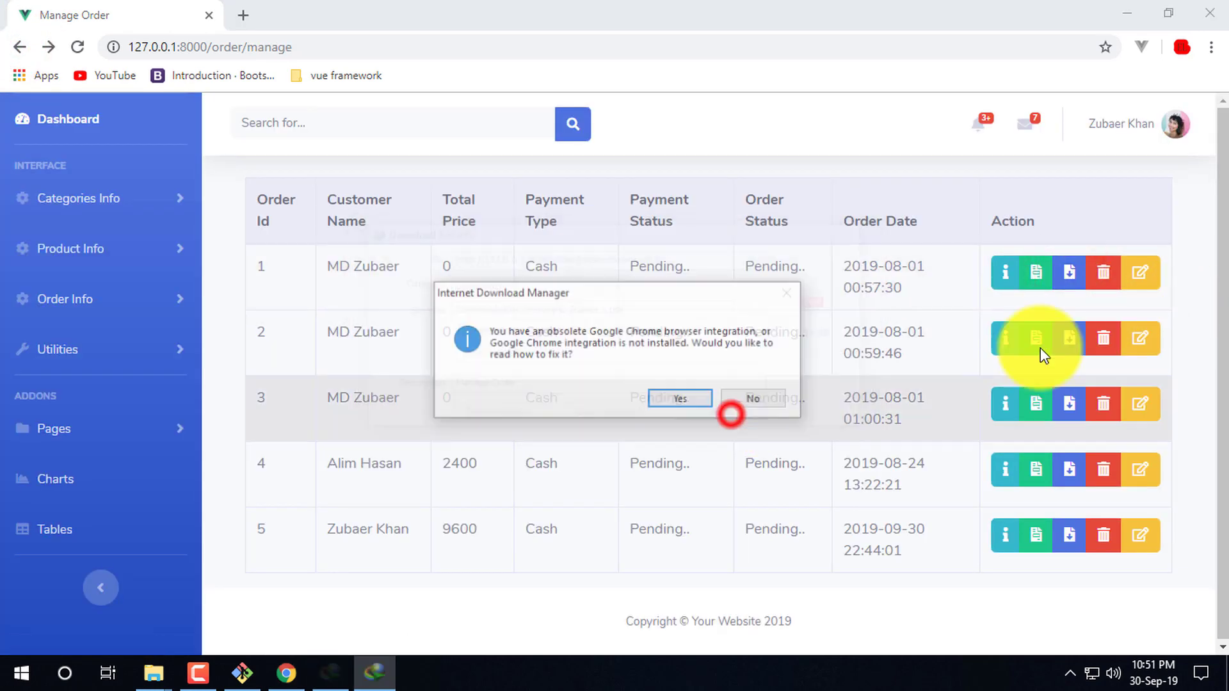
left_click(788, 296)
left_click(775, 403)
left_click(1104, 274)
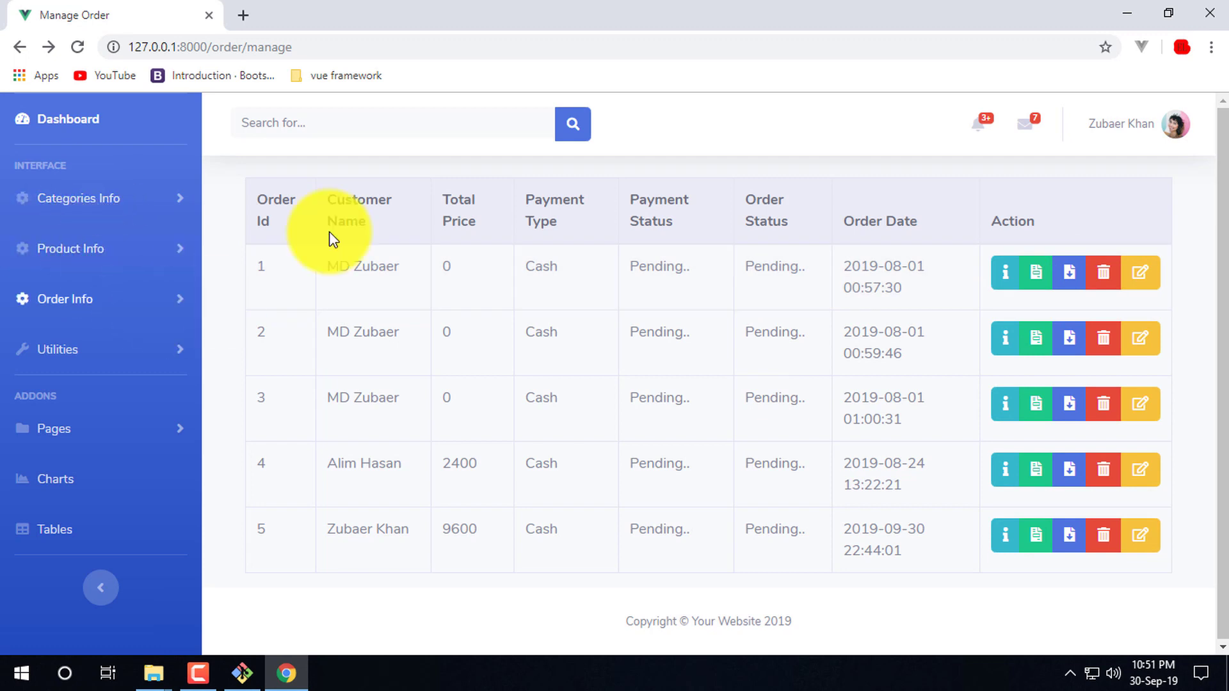
- Log out of the admin panel through the admin account menu
left_click(767, 117)
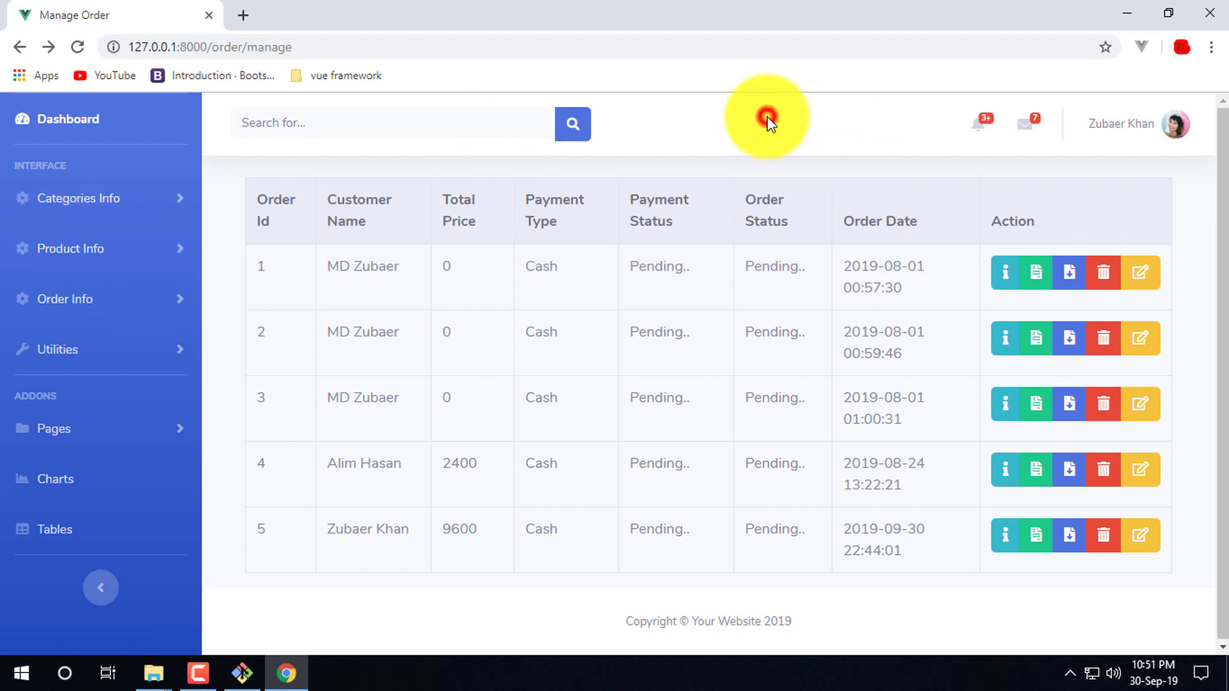
left_click(204, 675)
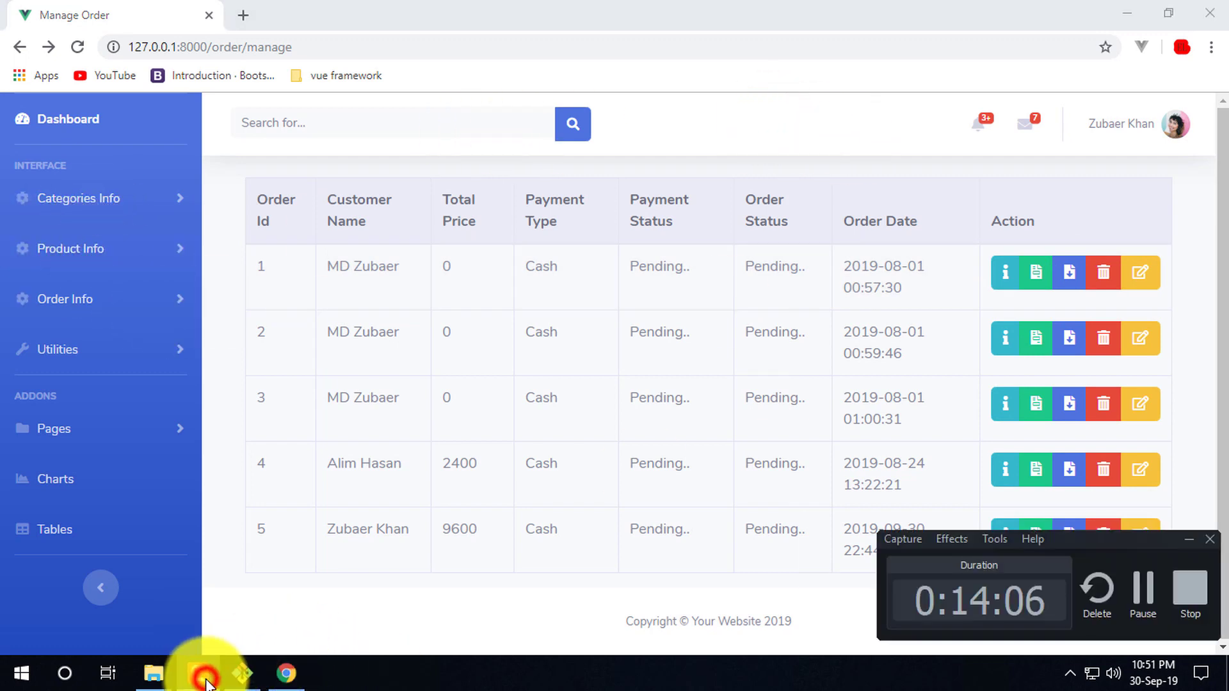
left_click(858, 108)
left_click(1187, 592)
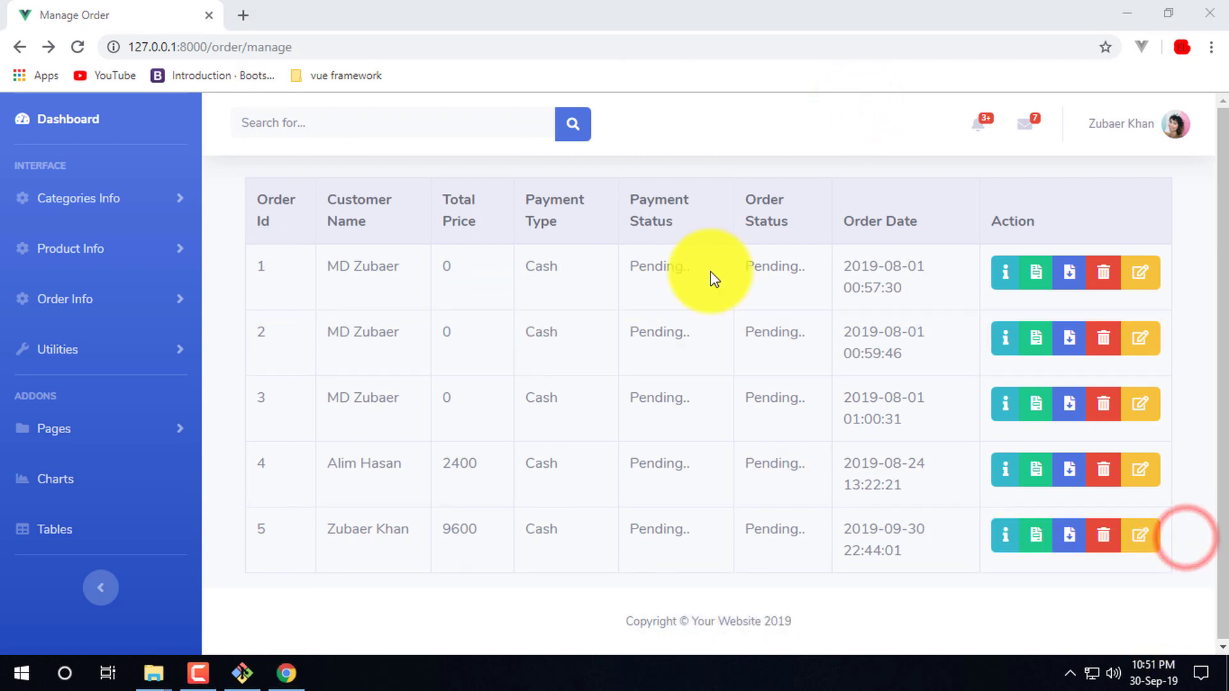
left_click(1172, 133)
left_click(1123, 268)
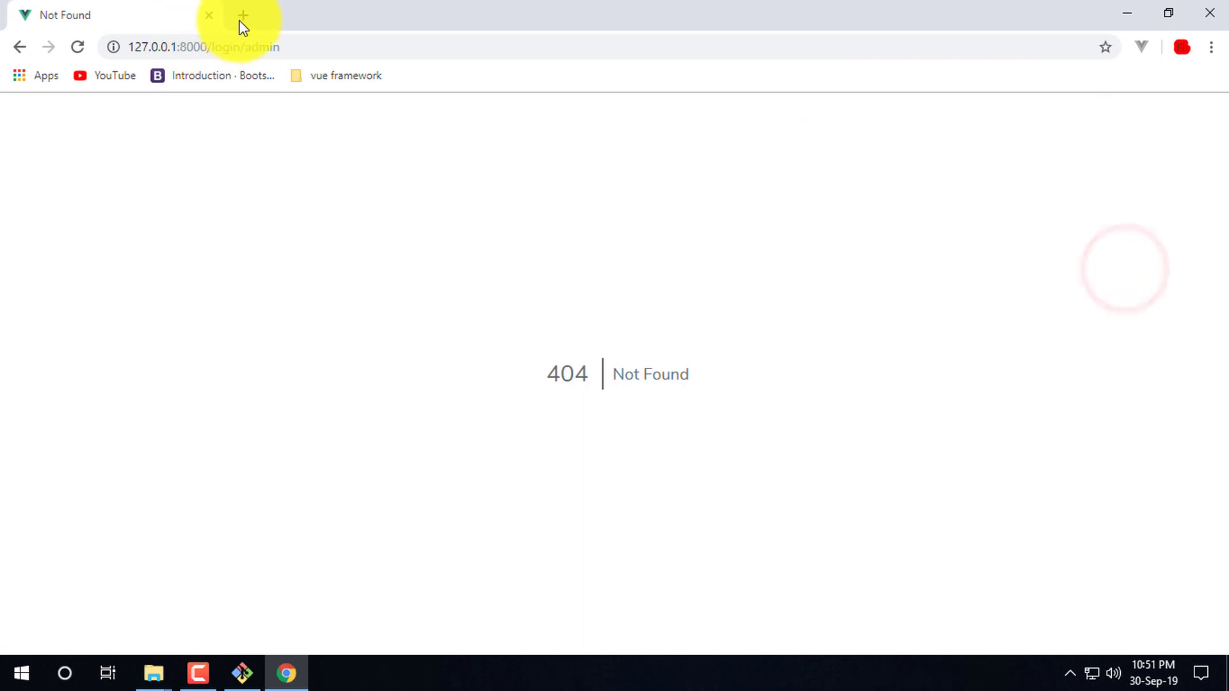
- Launch NetBeans IDE 8.2 from the installed apps list
left_click_drag(246, 47, 234, 47)
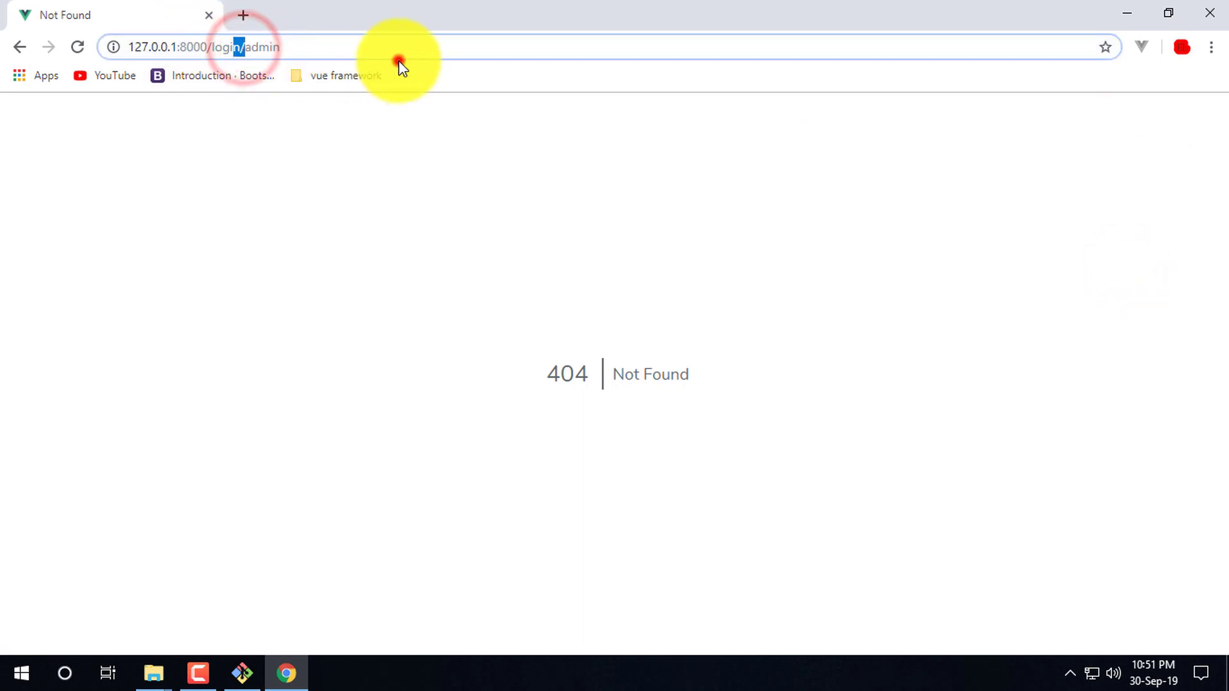
left_click(29, 677)
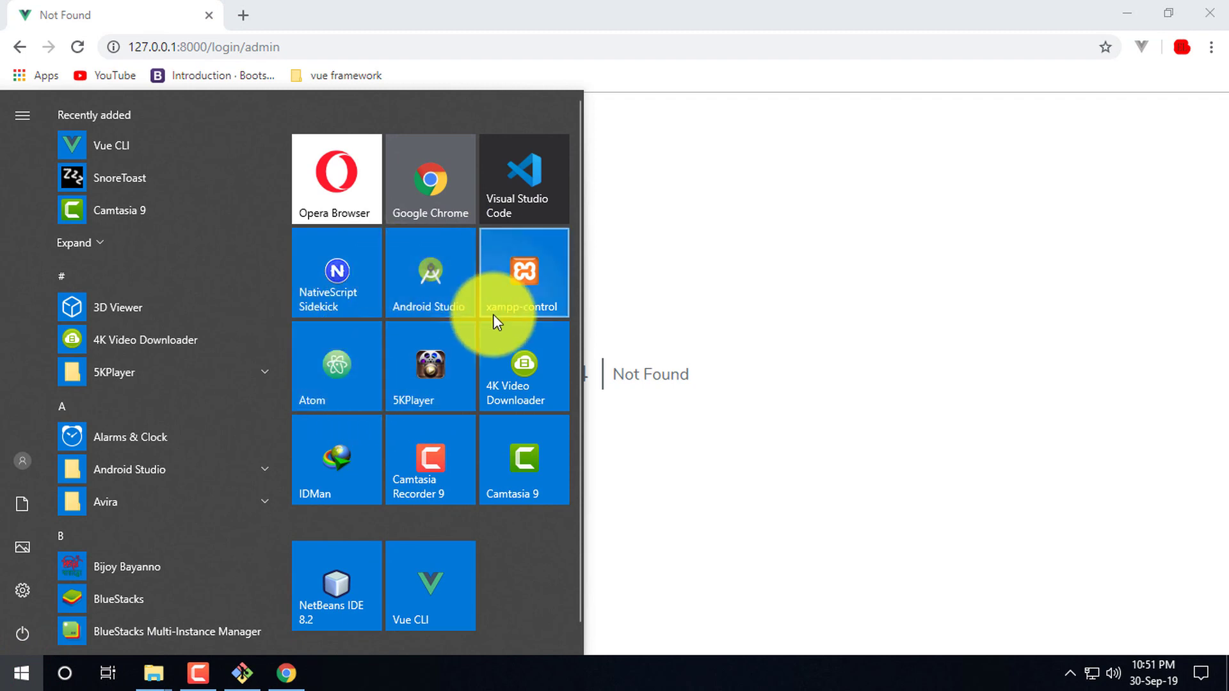
left_click(342, 567)
left_click(868, 282)
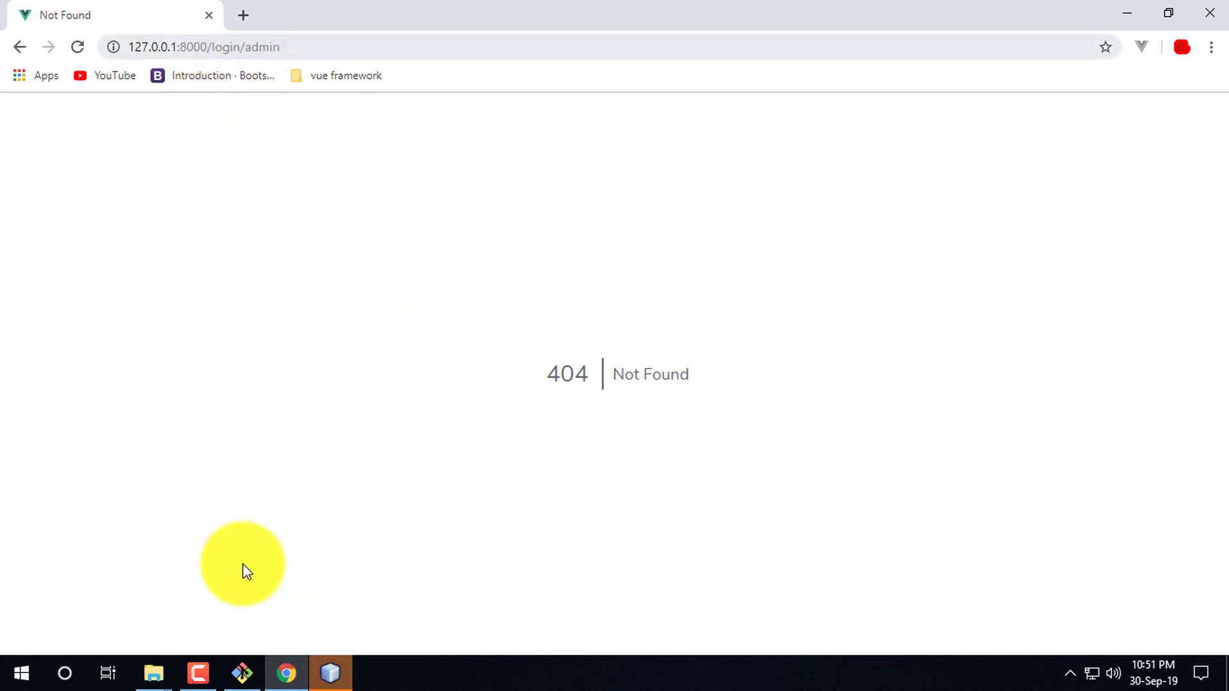
left_click(351, 675)
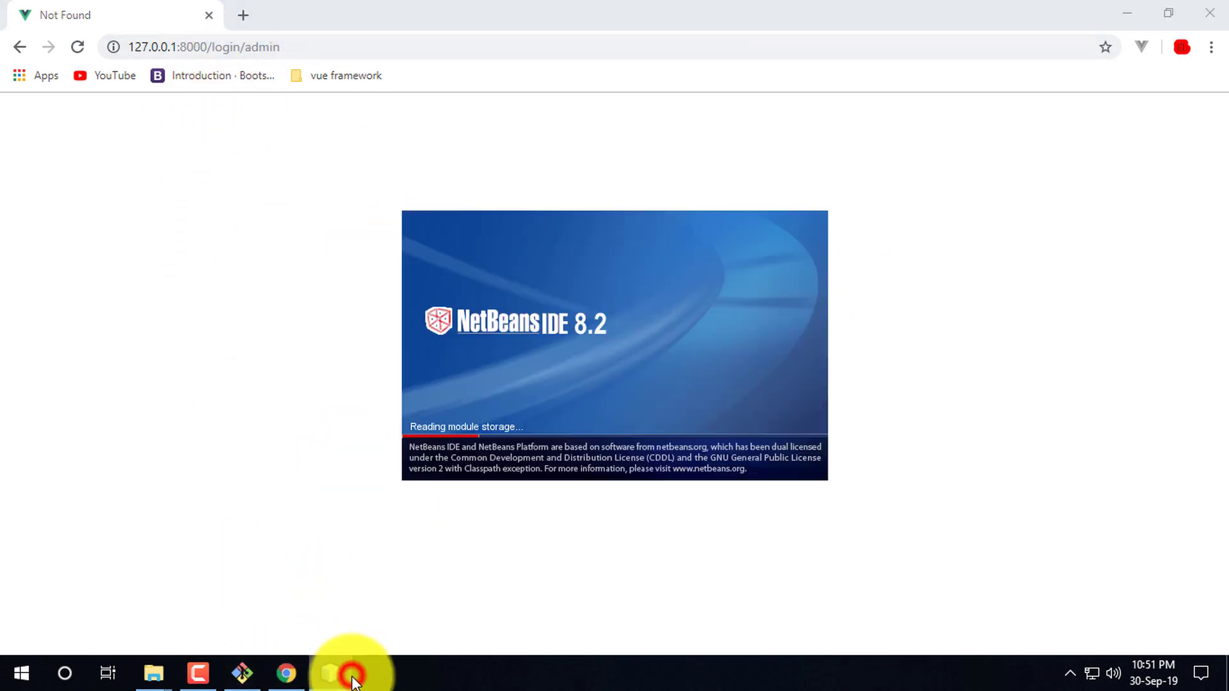
- Load the Login page at 127.0.0.1:8000/login-admin in Chrome
left_click(241, 48)
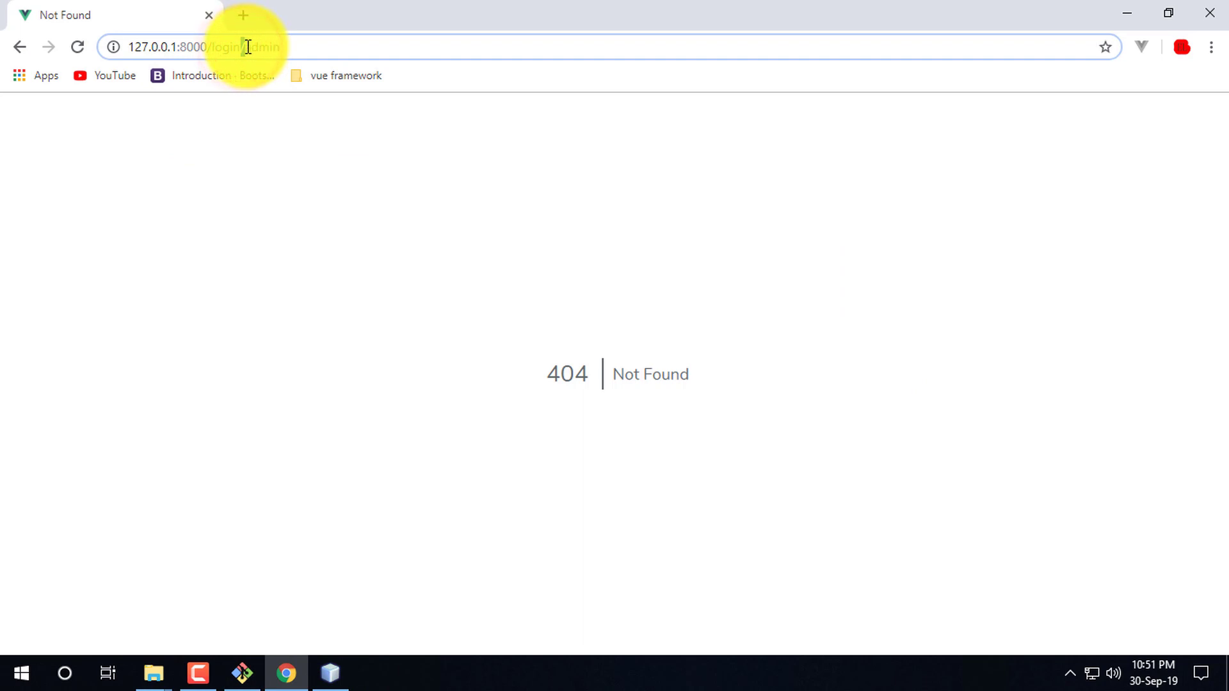
type("-")
key("Return")
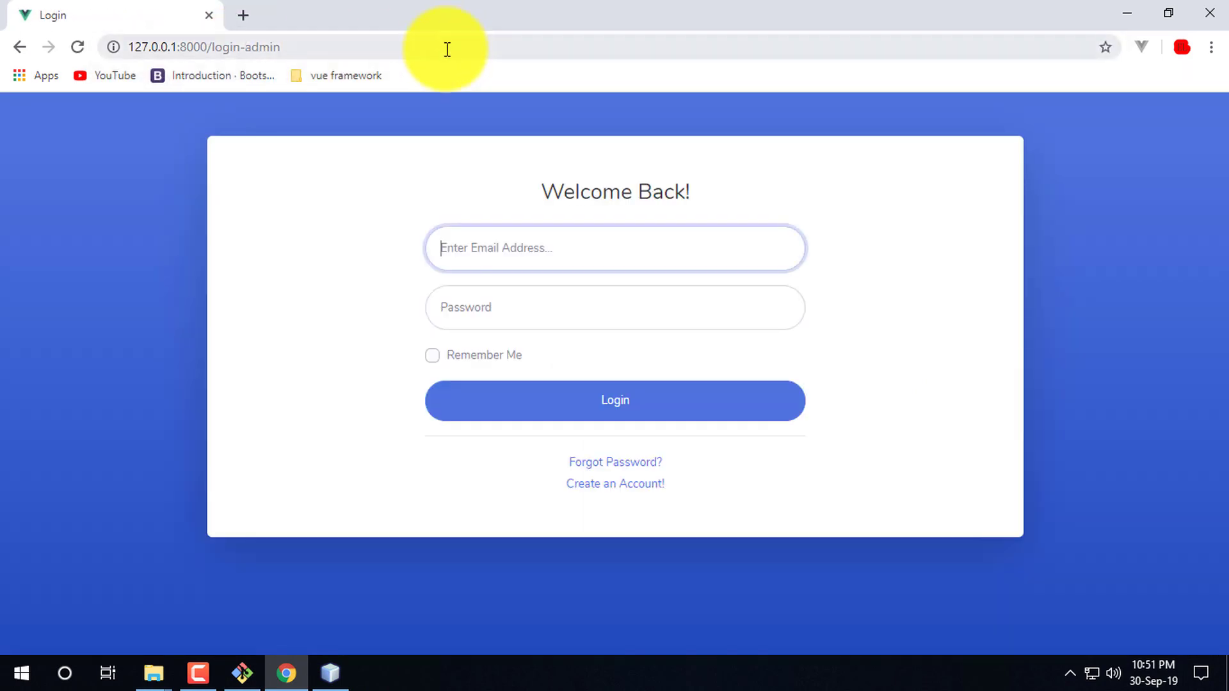
left_click(1146, 275)
left_click(932, 333)
left_click(1031, 297)
left_click(424, 5)
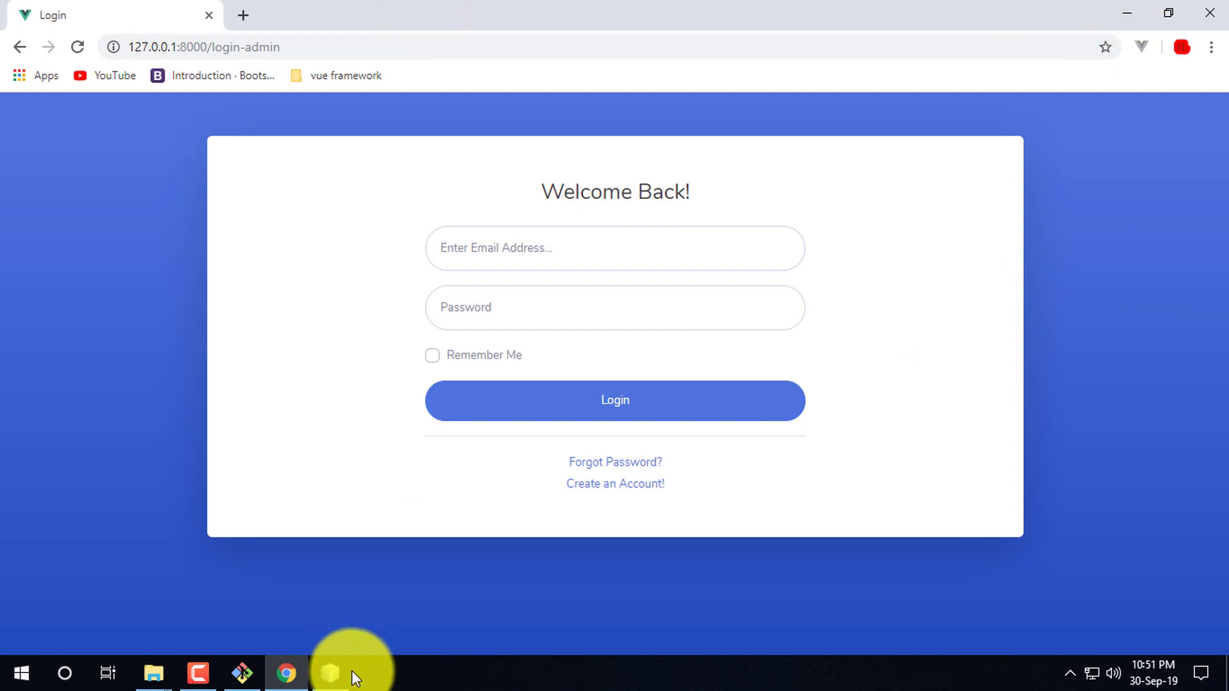
- Switch between NetBeans and Chrome until Router.php's auth() routes are showing
left_click(330, 672)
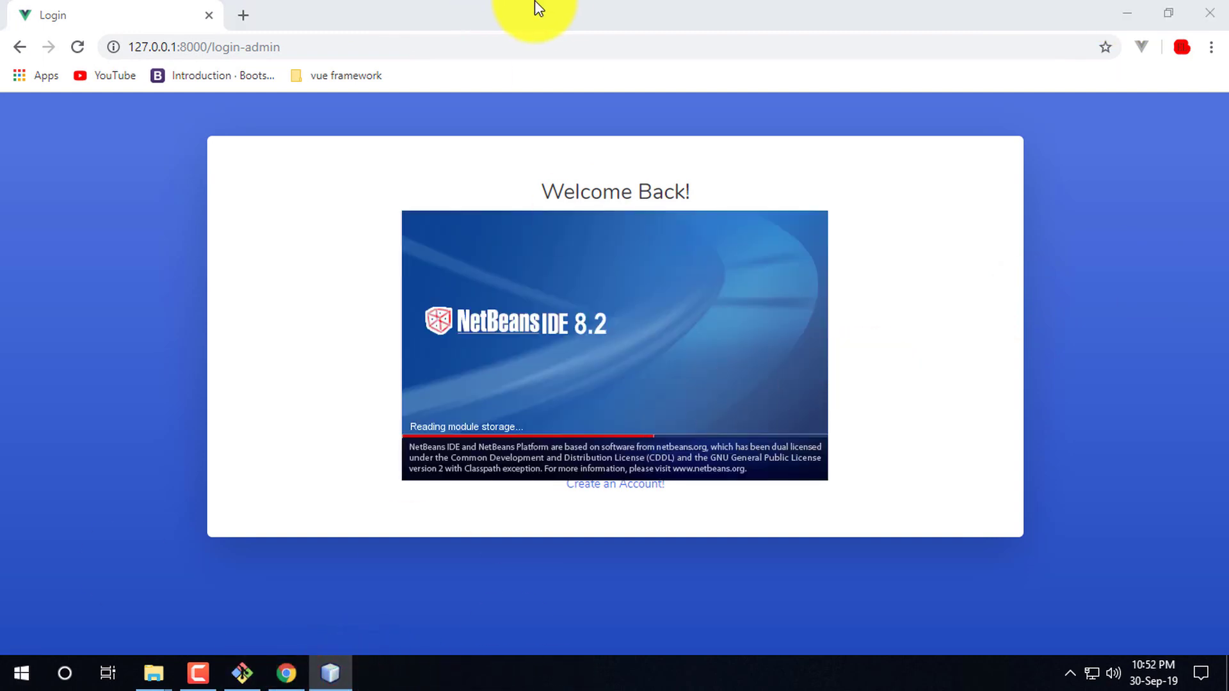
left_click(534, 7)
left_click(857, 312)
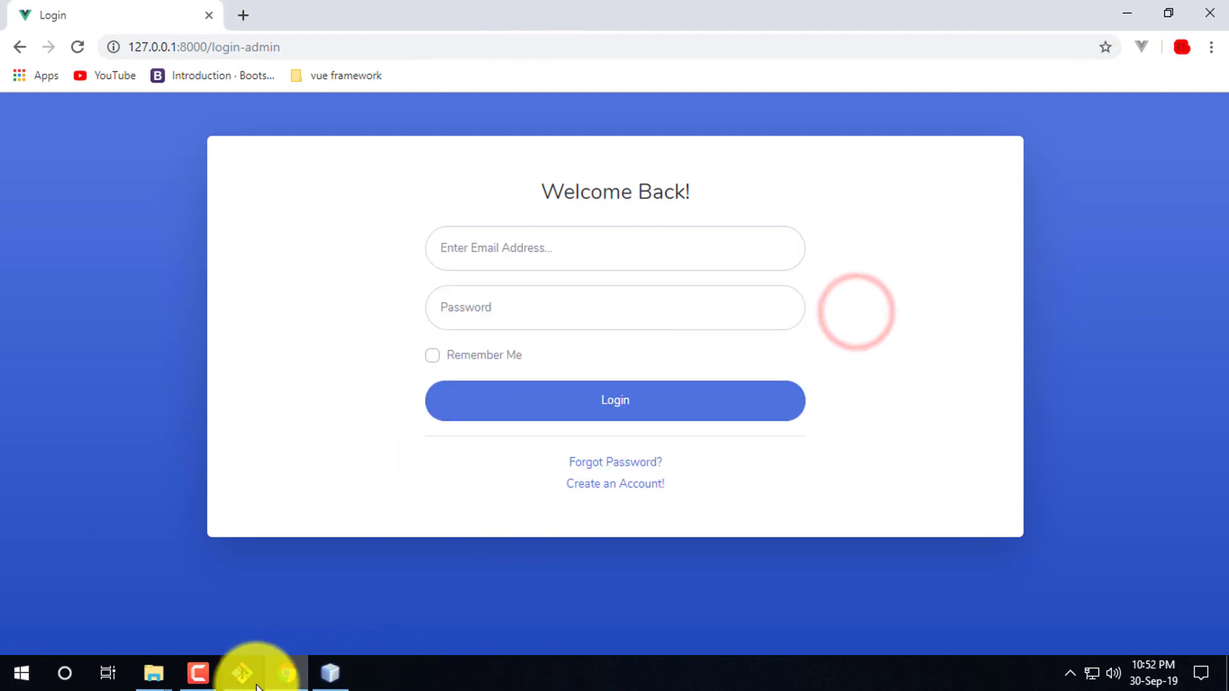
left_click(200, 673)
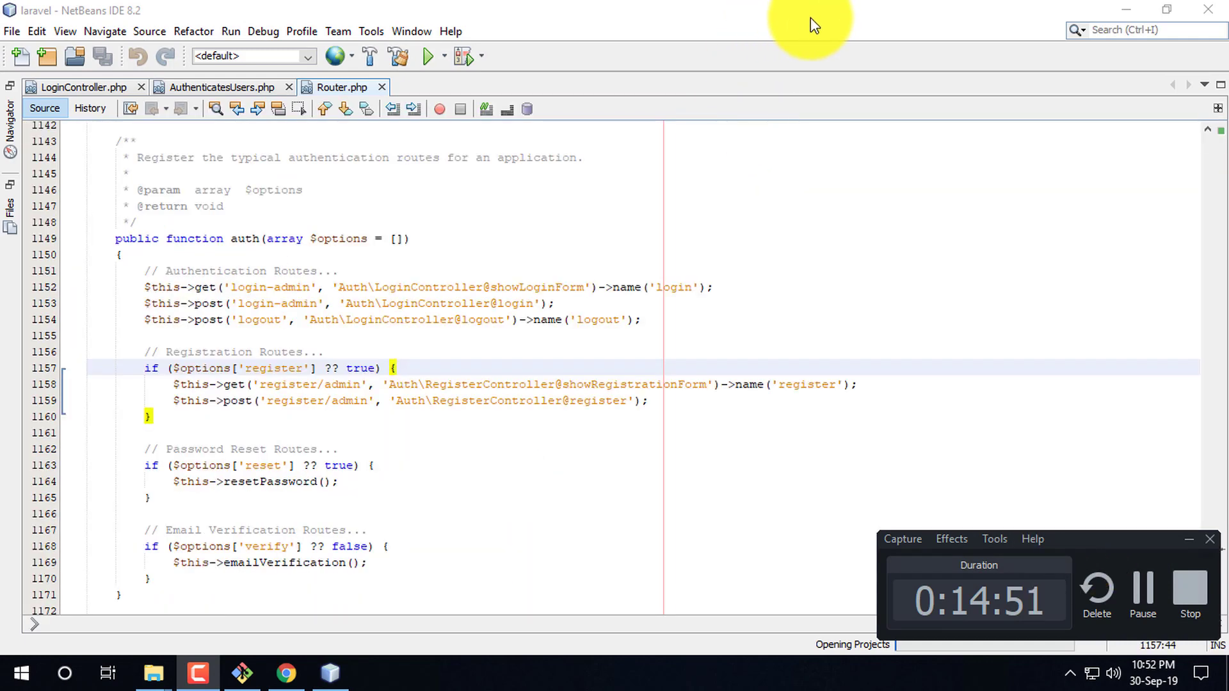
- Scroll through Router.php to locate the auth() login and registration routes
left_click(838, 15)
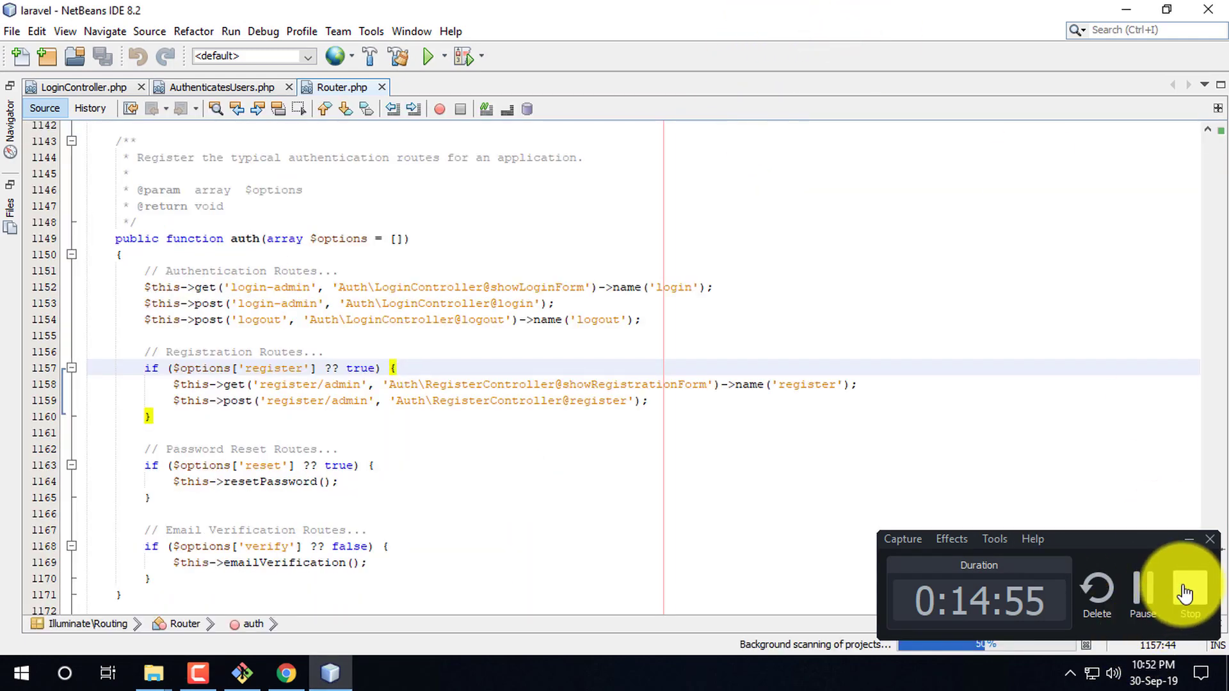
left_click(1139, 543)
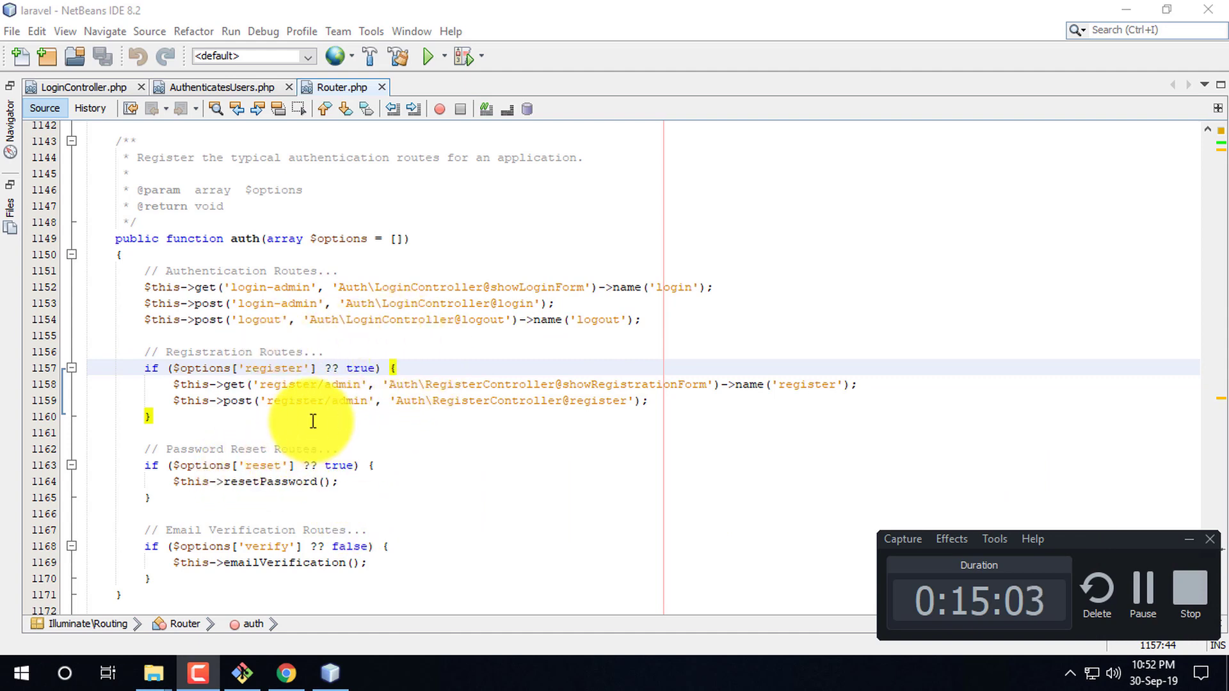
left_click(325, 400)
scroll(307, 512, "down", 7)
scroll(446, 475, "down", 2)
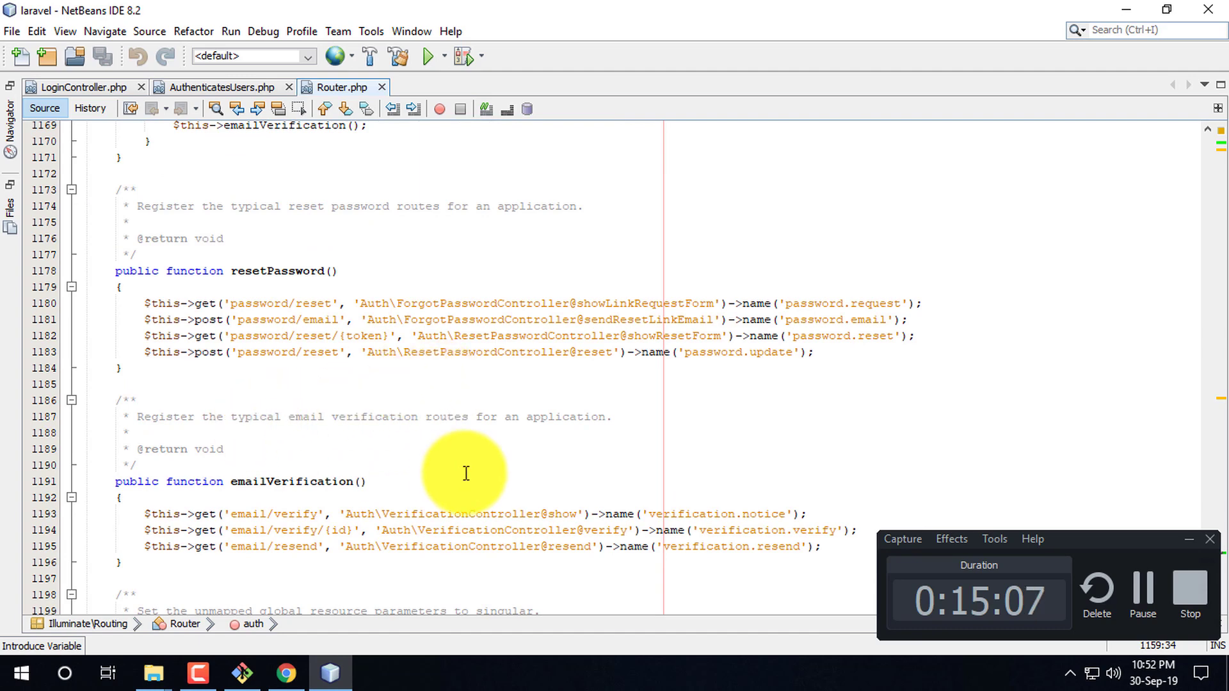
scroll(376, 351, "up", 5)
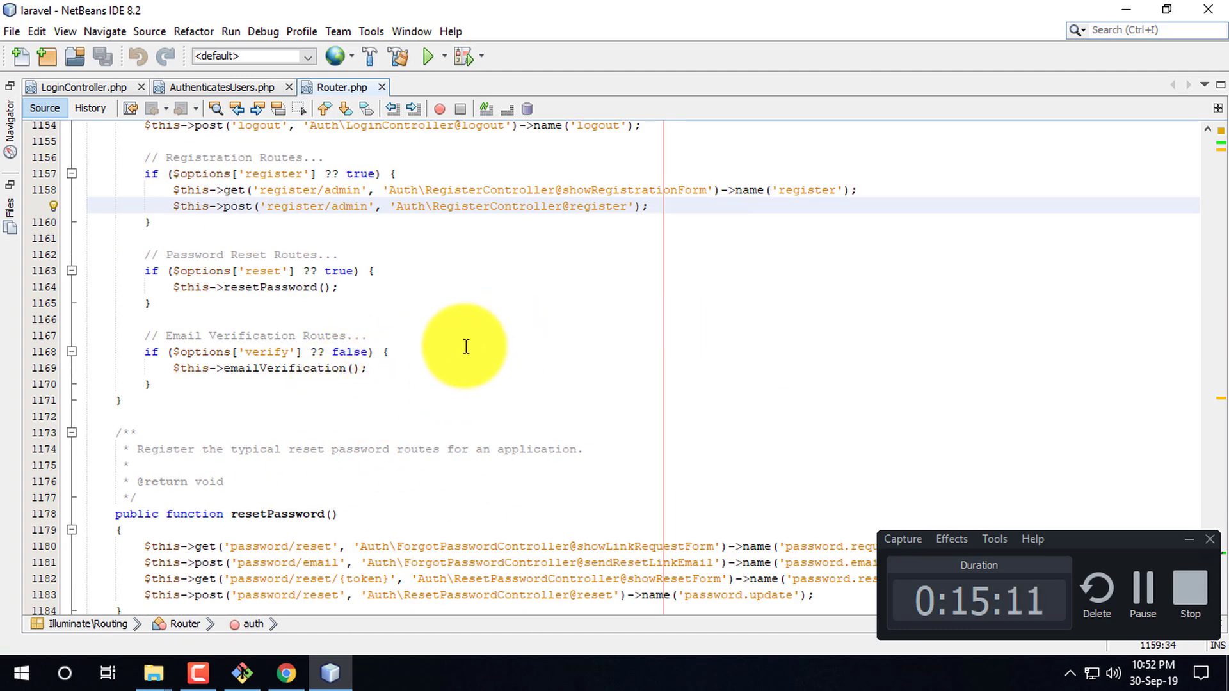
scroll(466, 345, "up", 4)
scroll(708, 433, "down", 10)
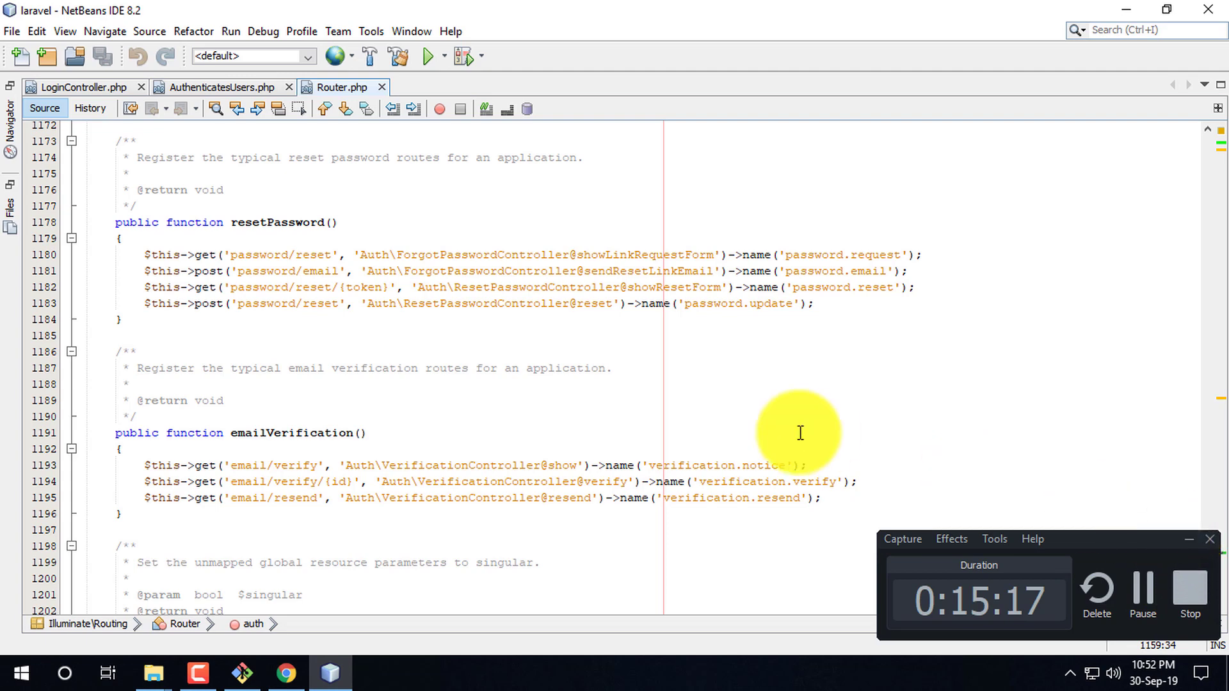
left_click(1188, 540)
scroll(448, 467, "down", 6)
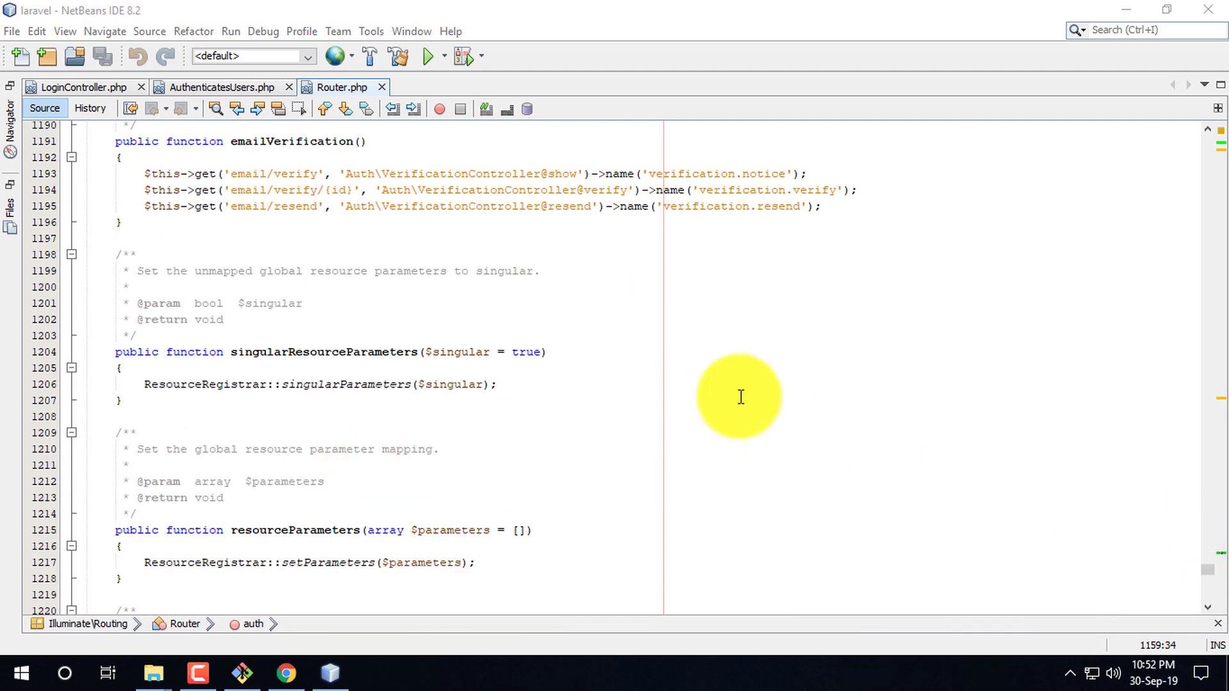
scroll(747, 400, "up", 10)
scroll(384, 243, "up", 7)
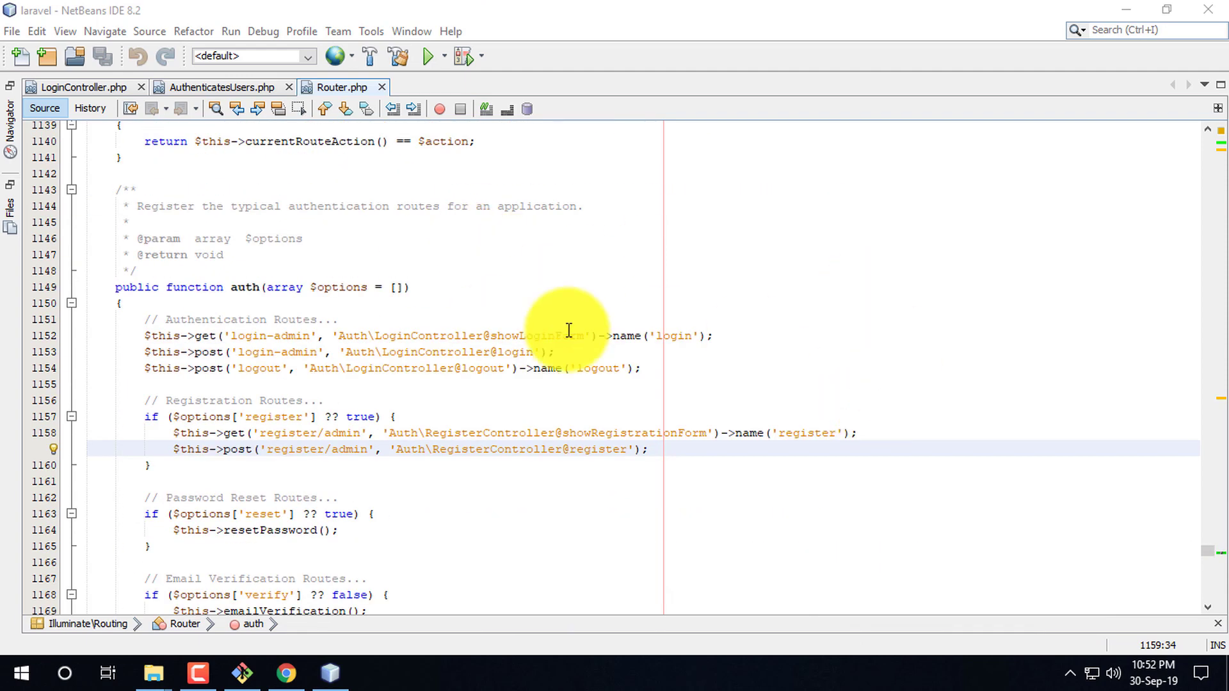
- Change both routes on lines 1152–1153 from 'login-admin' to 'login/admin' and save
left_click(717, 409)
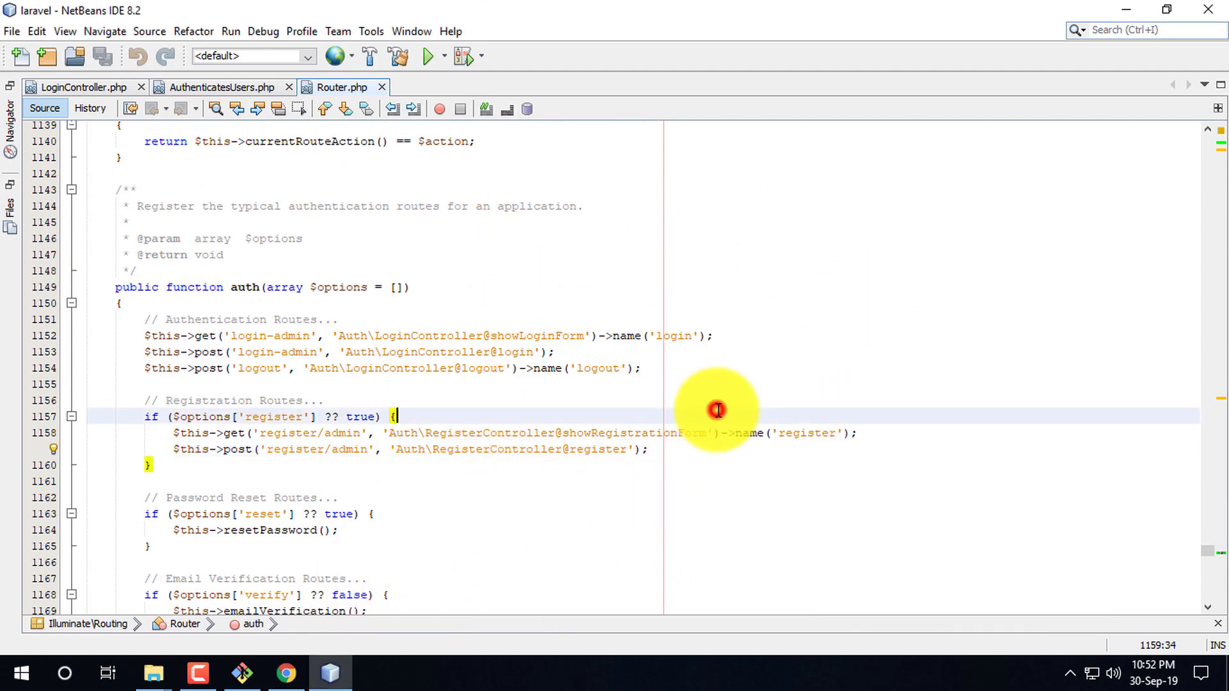
left_click(271, 335)
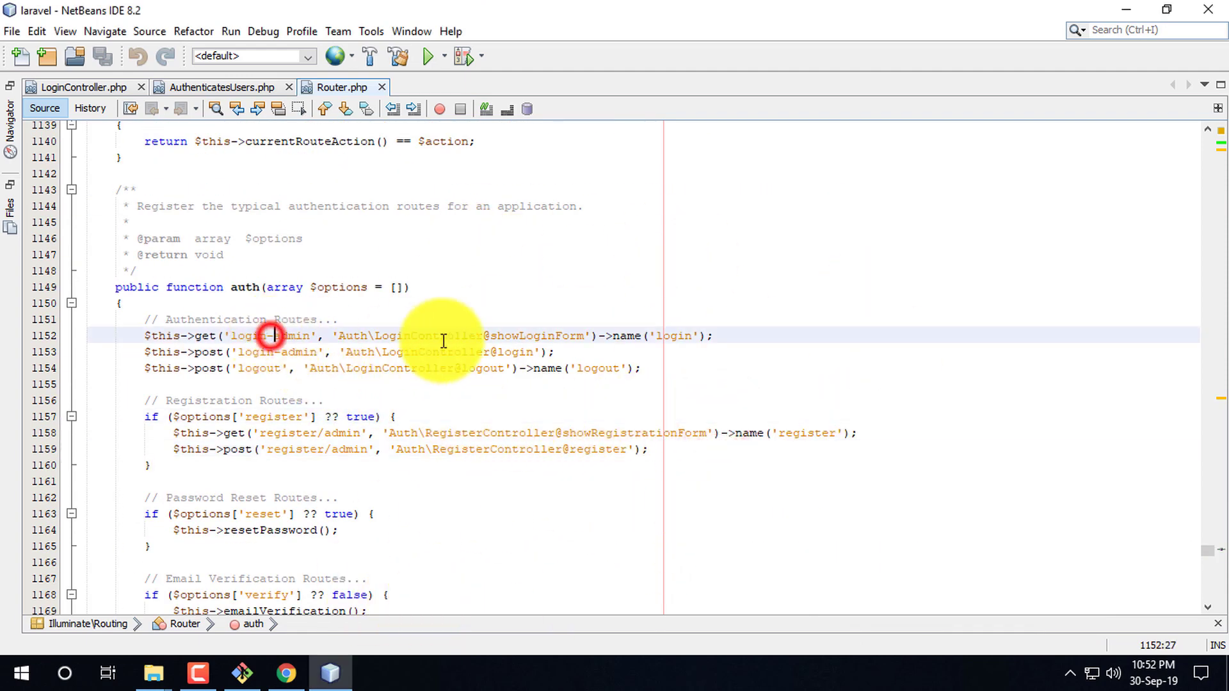
key("BackSpace")
type("/")
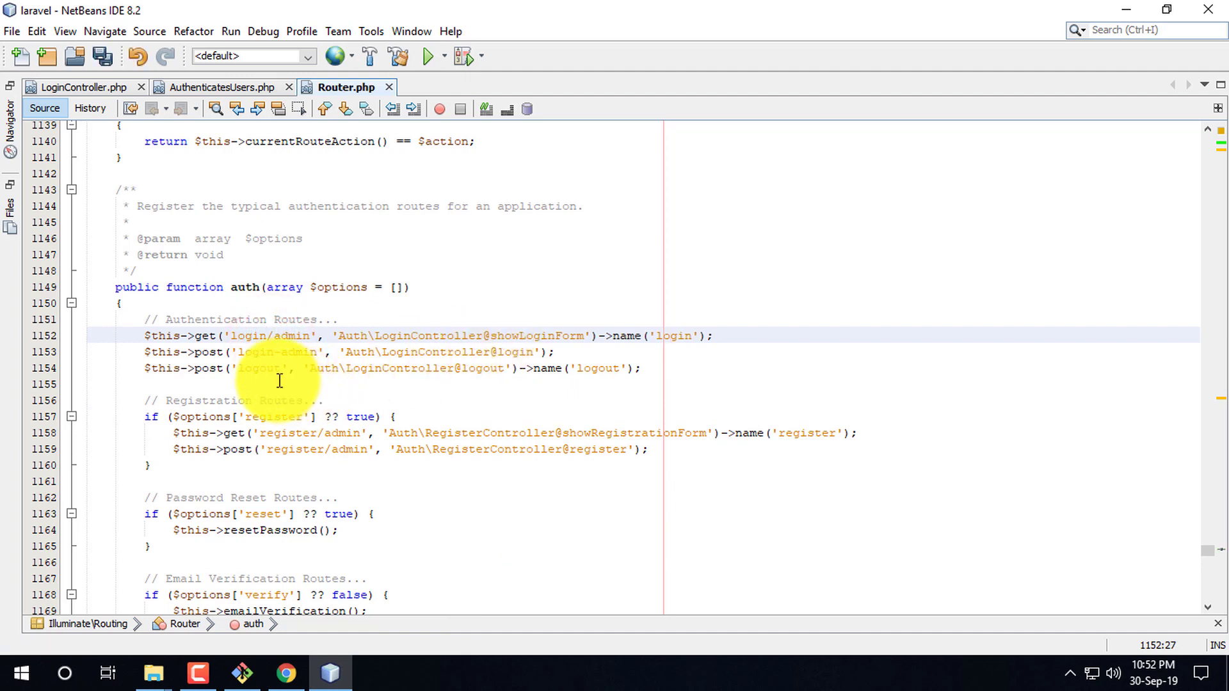
left_click(283, 351)
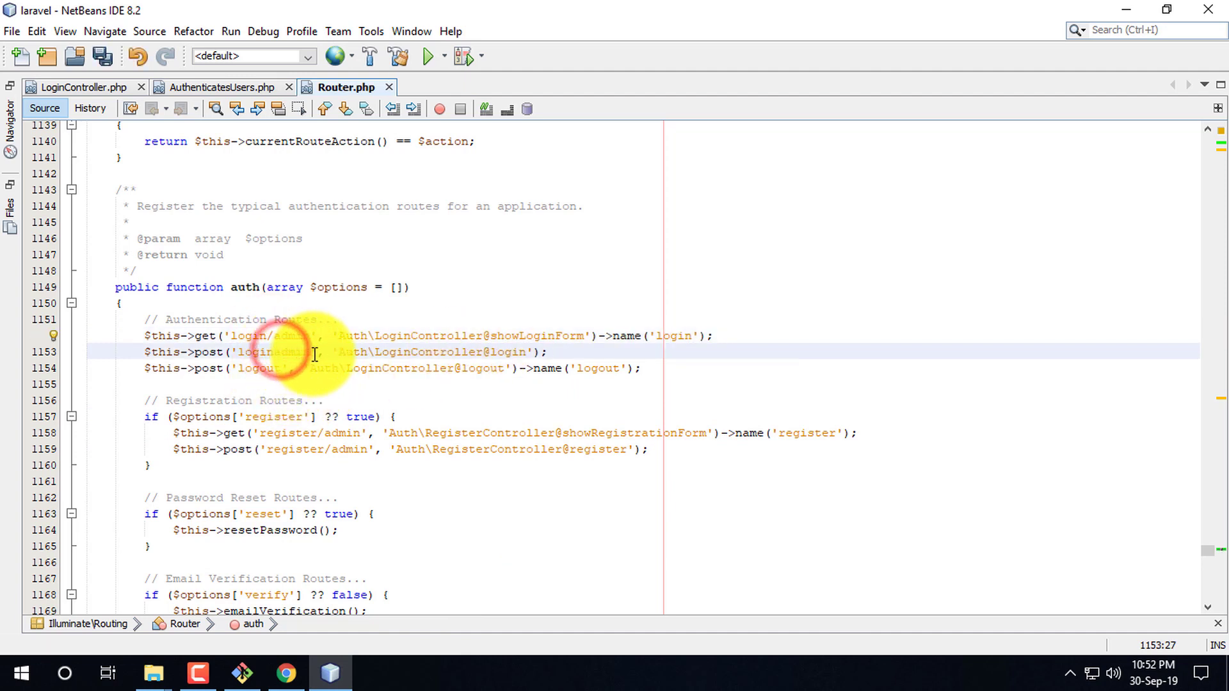
type("/")
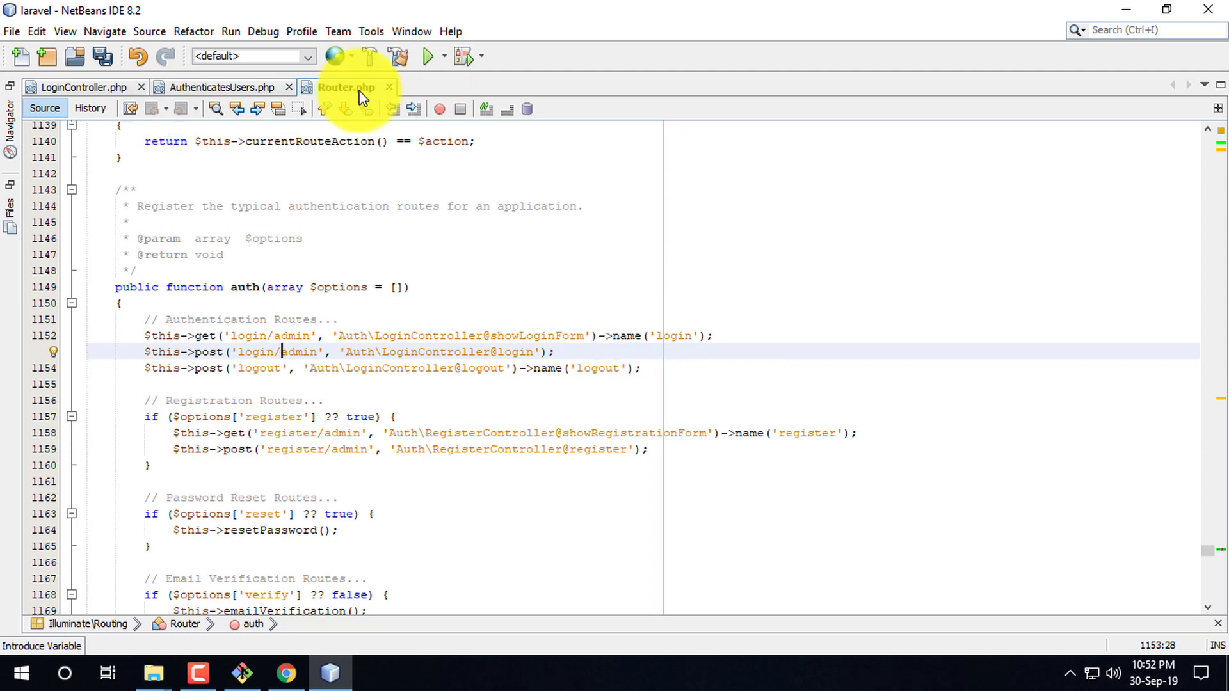
left_click(611, 5)
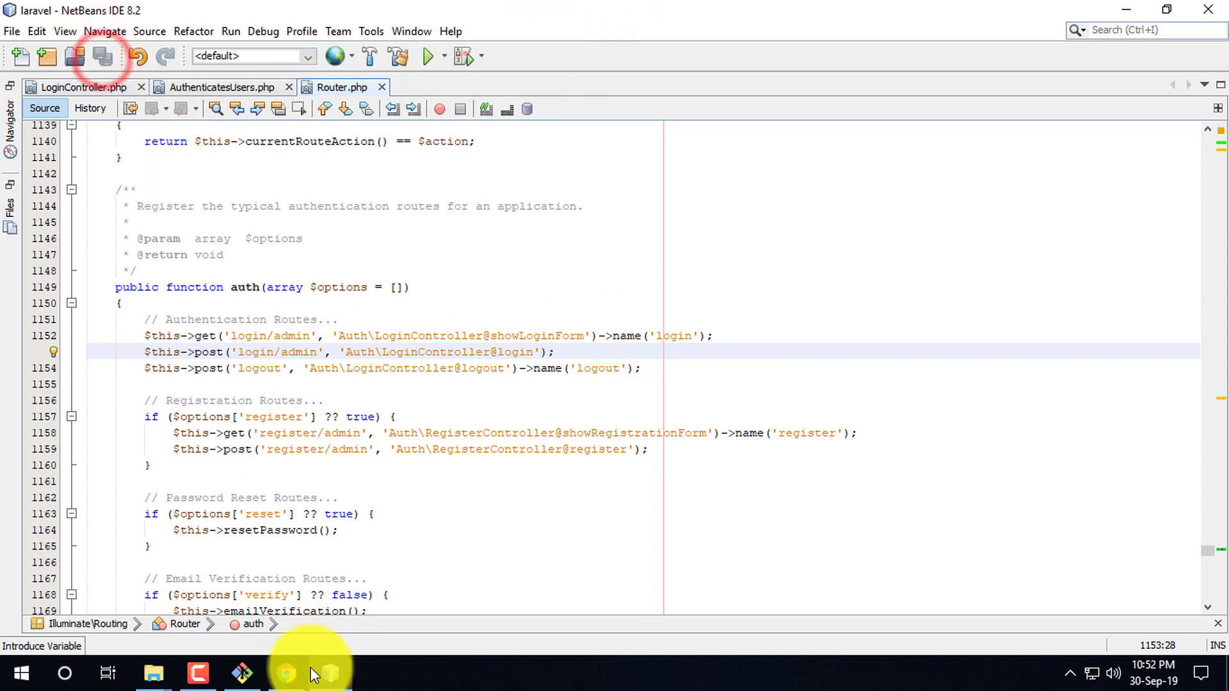
left_click(286, 674)
- Reload /login-admin, which now fails, then load 127.0.0.1:8000/login/admin instead
left_click(68, 49)
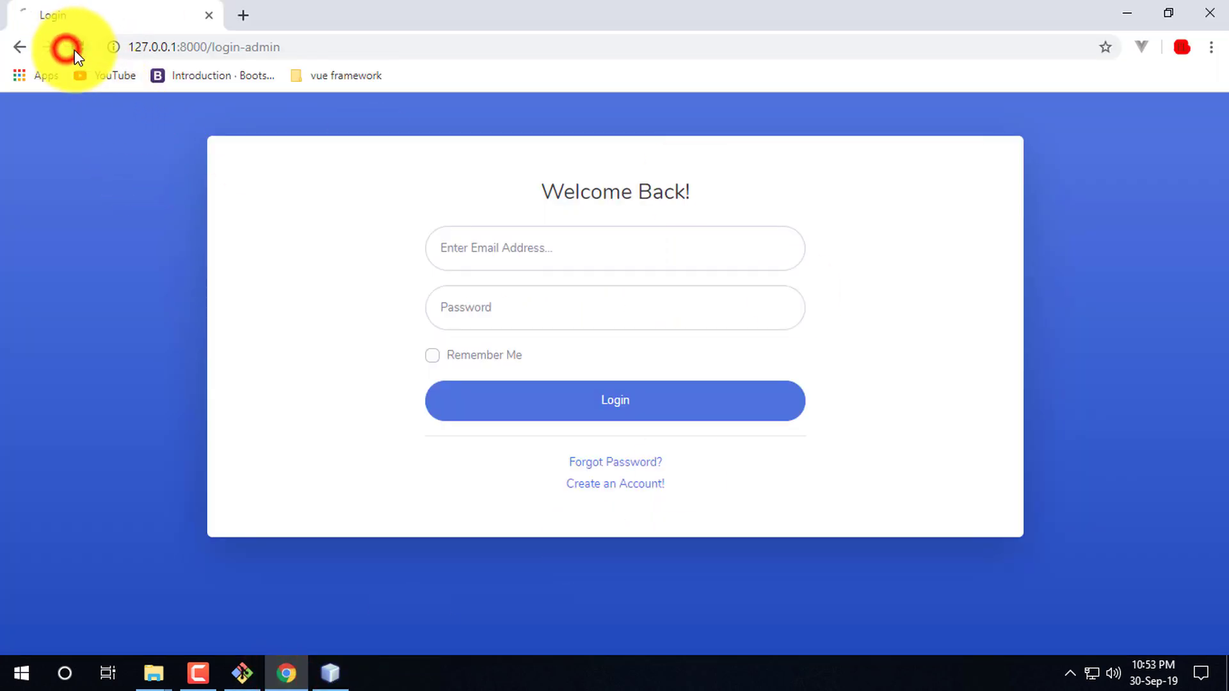
left_click(514, 252)
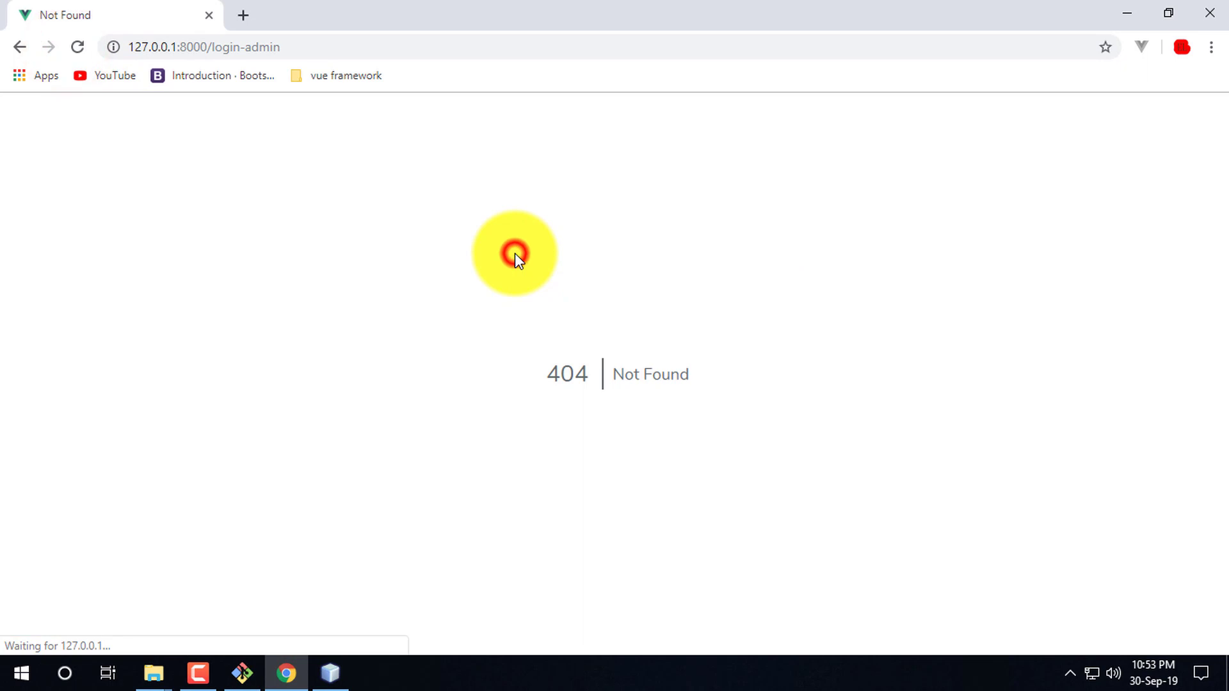
left_click(249, 46)
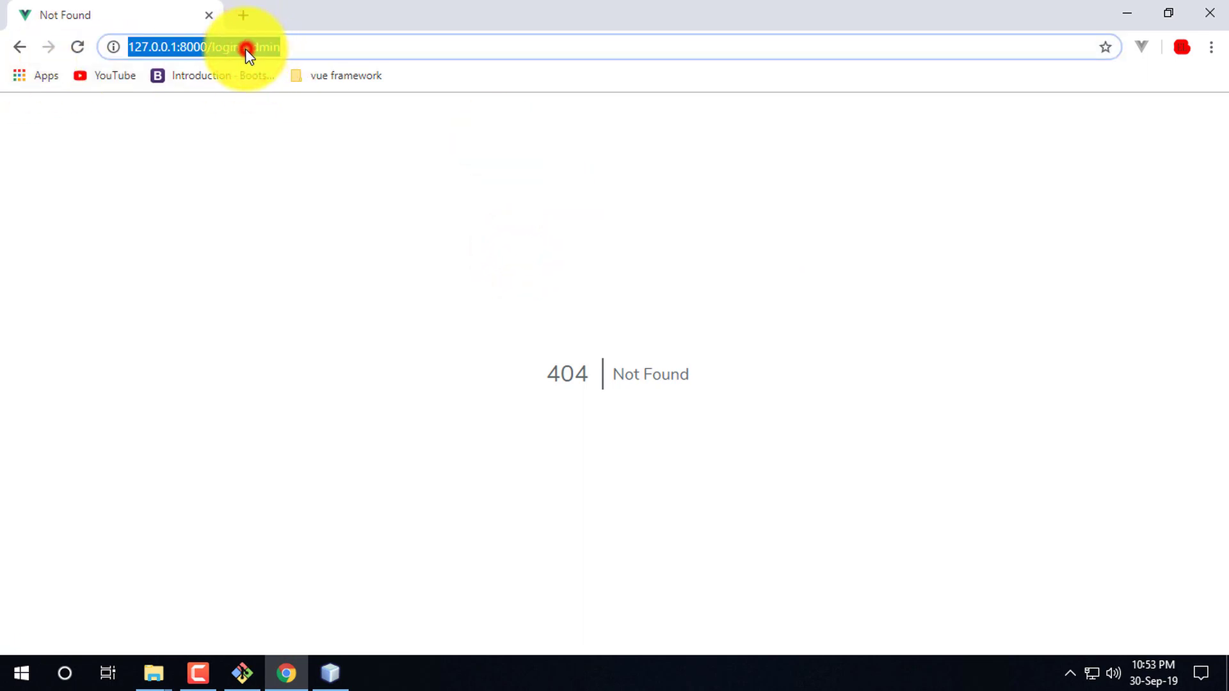
left_click(249, 48)
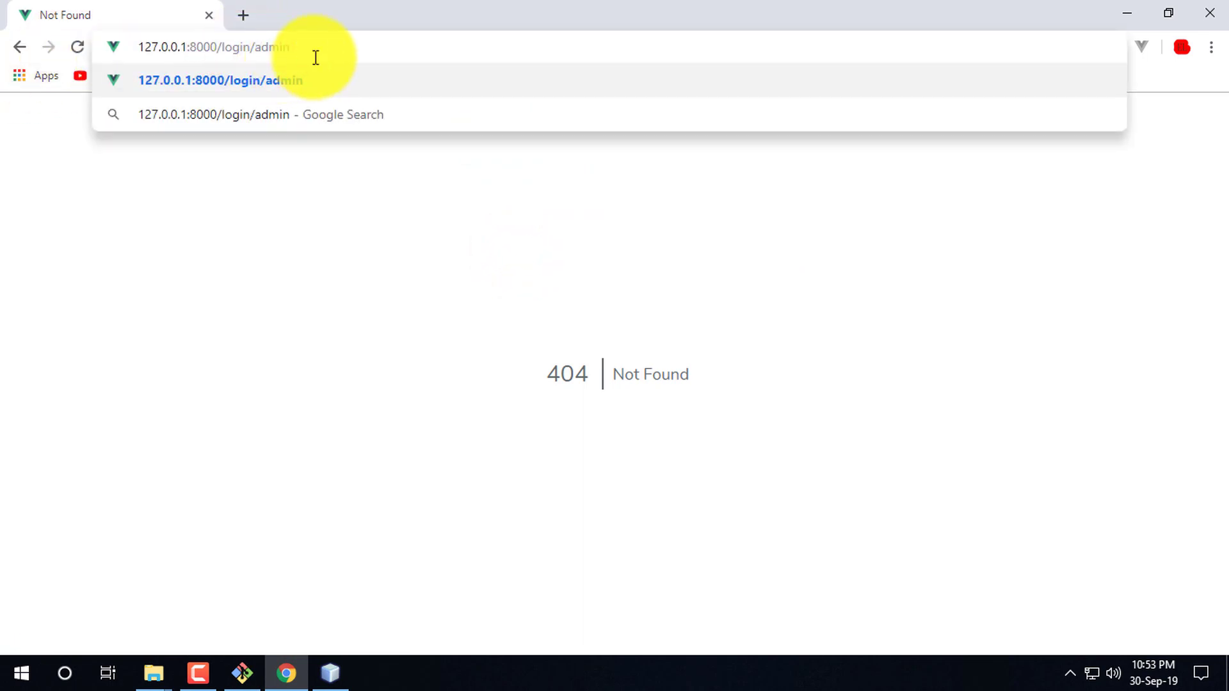
key("Return")
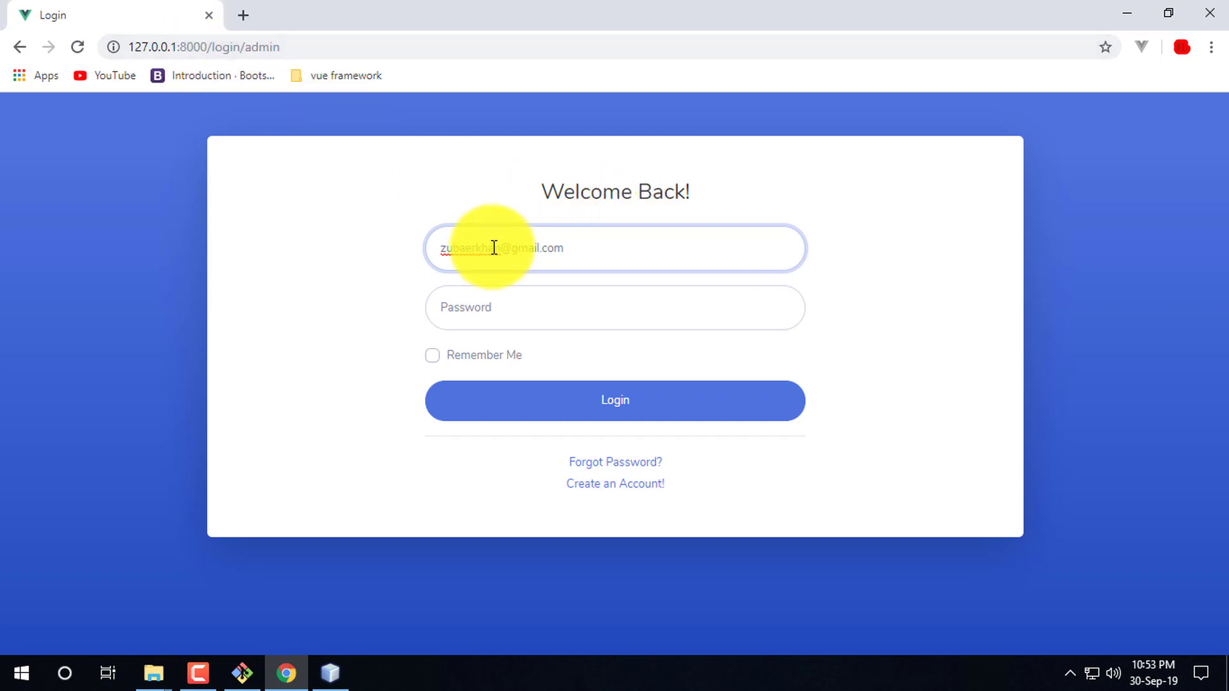
- Sign in to the admin Dashboard with the pasted password, then log out
left_click(488, 309)
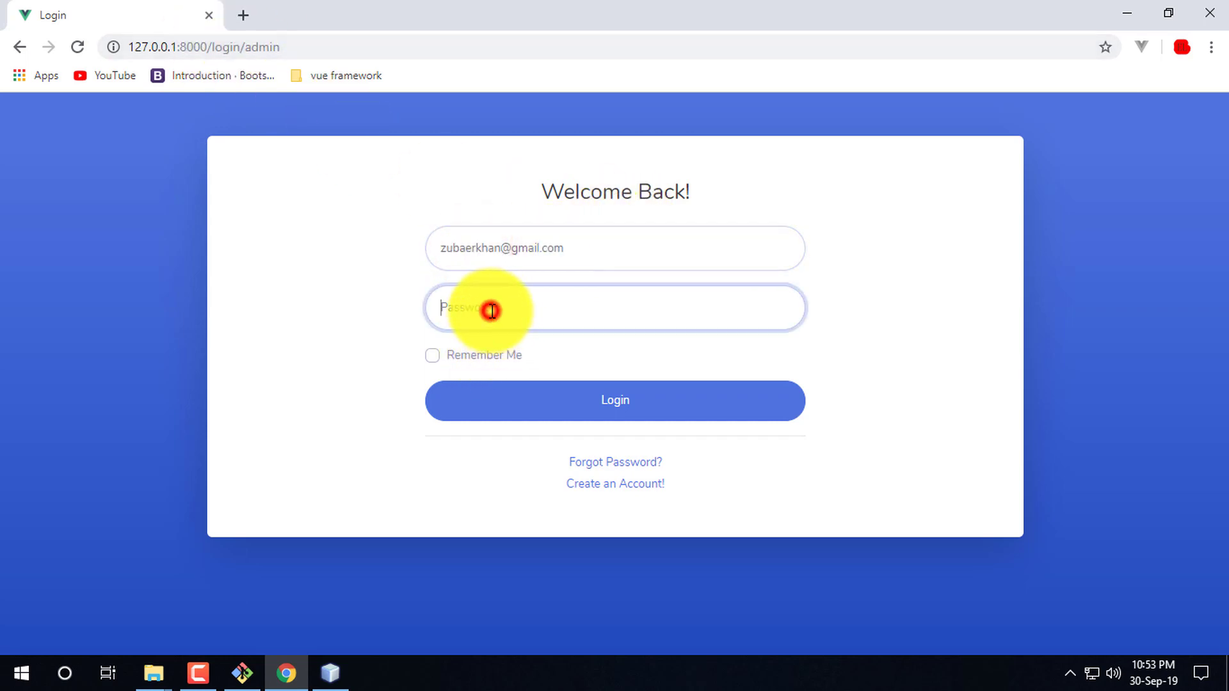
key("ctrl+v")
left_click(668, 392)
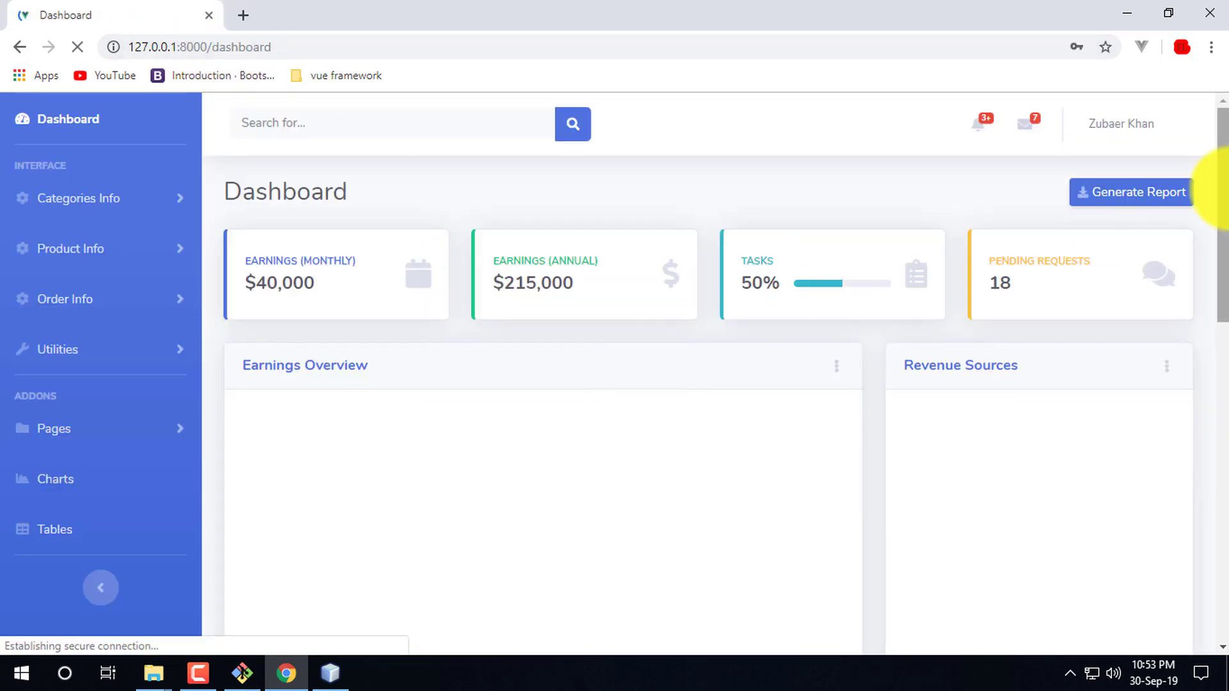
left_click(1174, 130)
left_click(1135, 266)
left_click(946, 298)
left_click(858, 290)
left_click(894, 221)
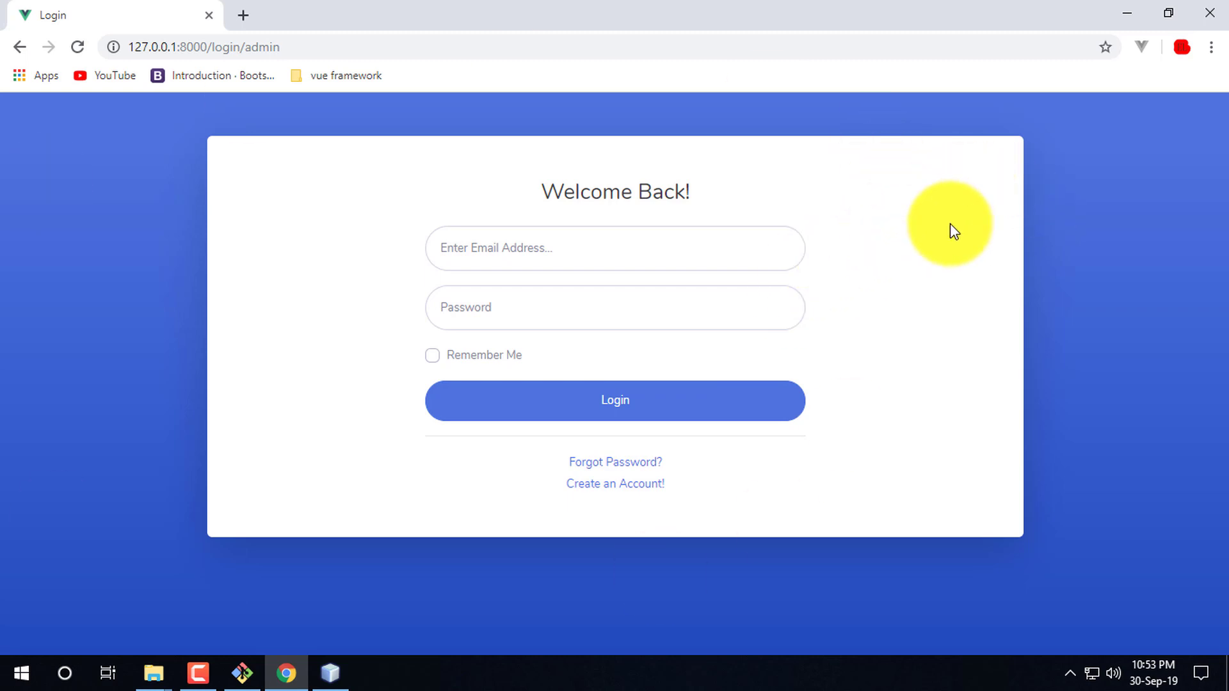
left_click(199, 674)
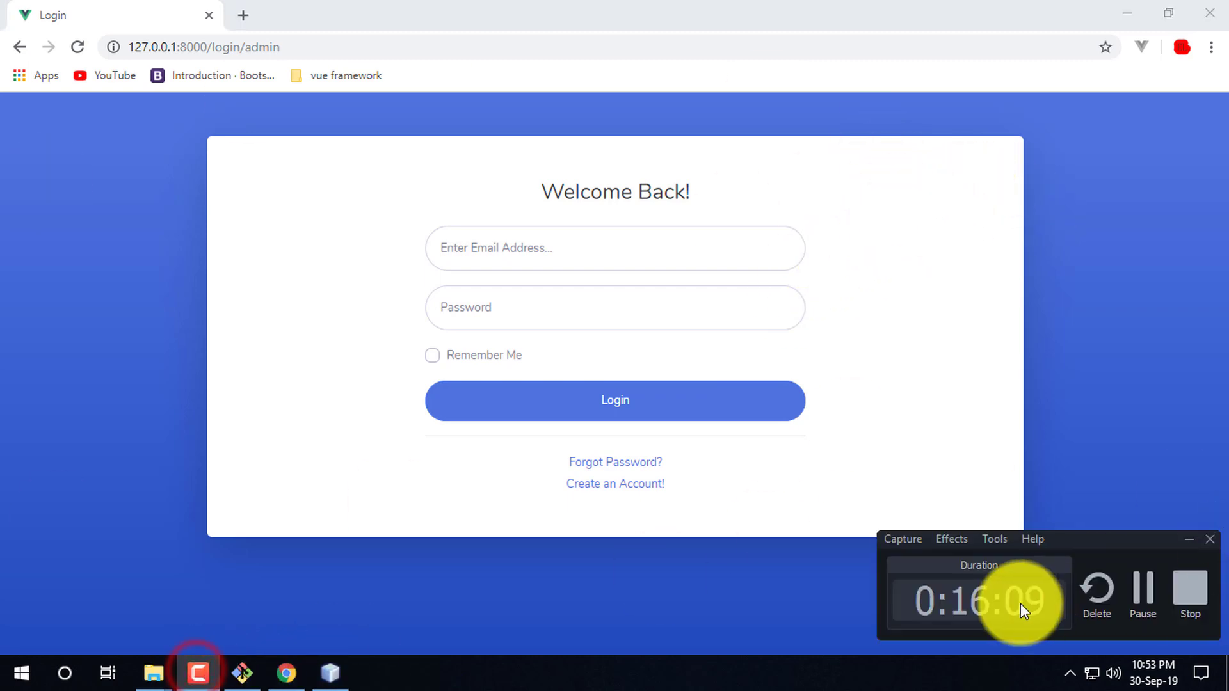